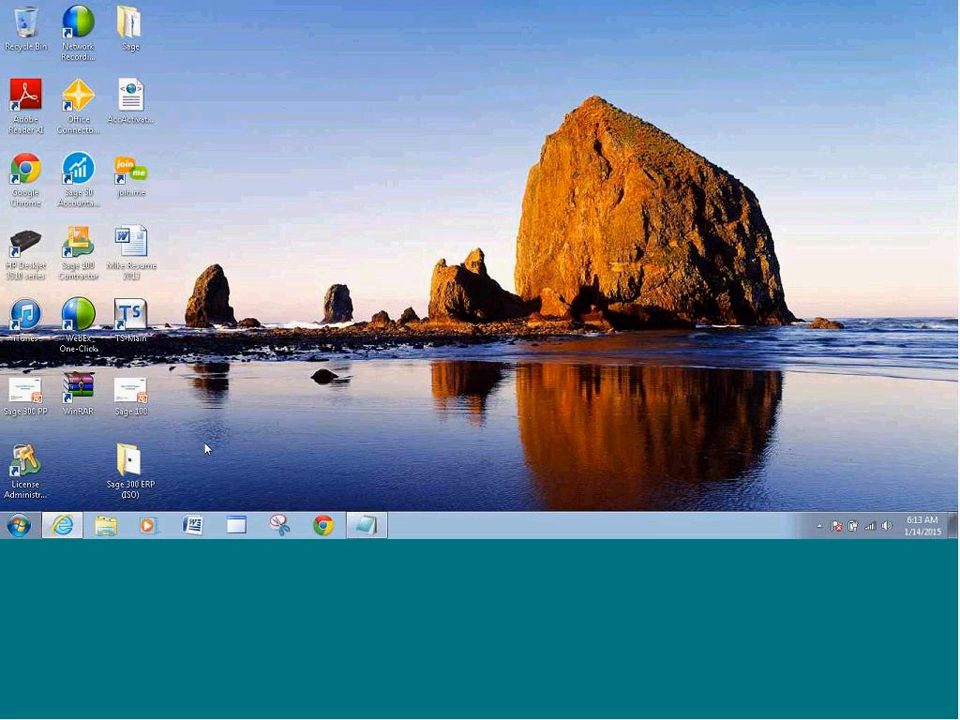
Open Programs and Features from Control Panel and scroll down to the Sage 300 ERP 2012 entry
click(17, 527)
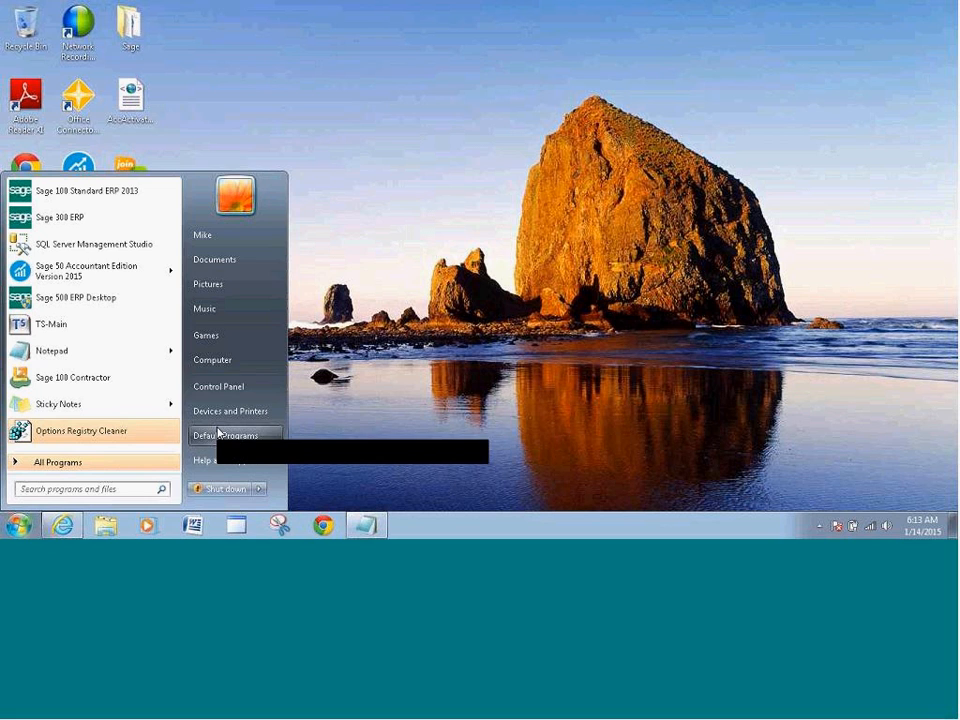
click(217, 388)
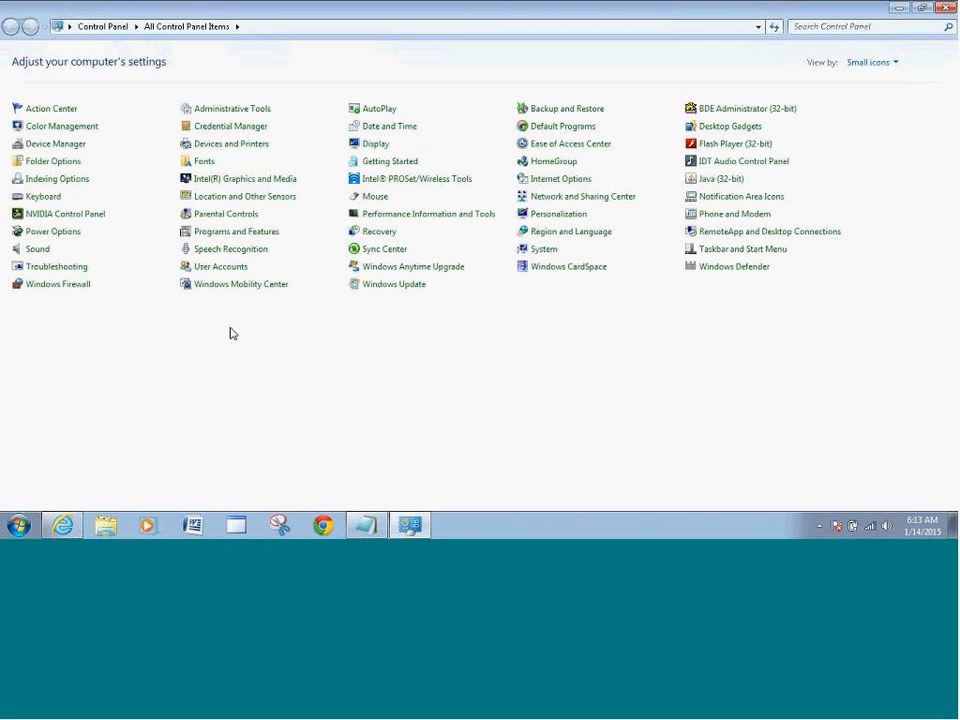
click(237, 233)
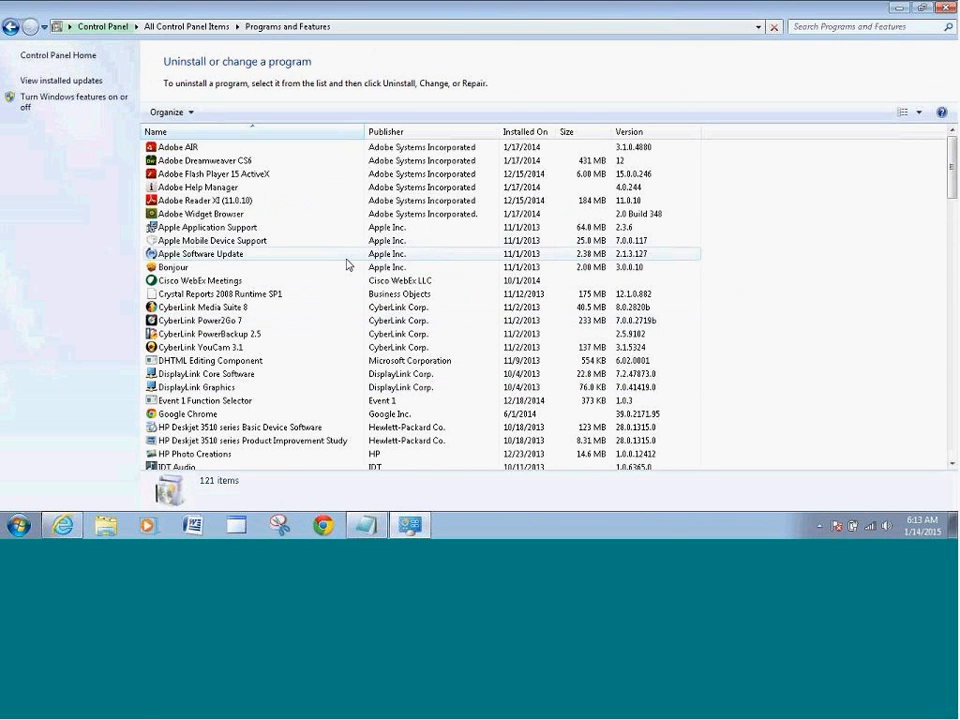
scroll(347, 265, down, 12)
scroll(347, 265, down, 14)
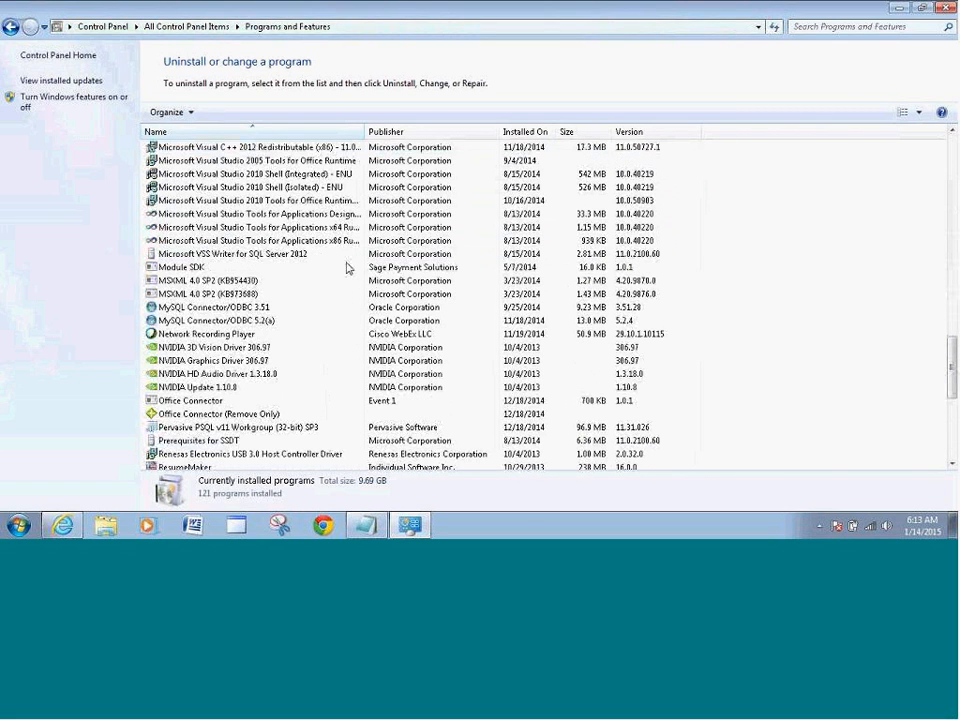
scroll(282, 340, down, 4)
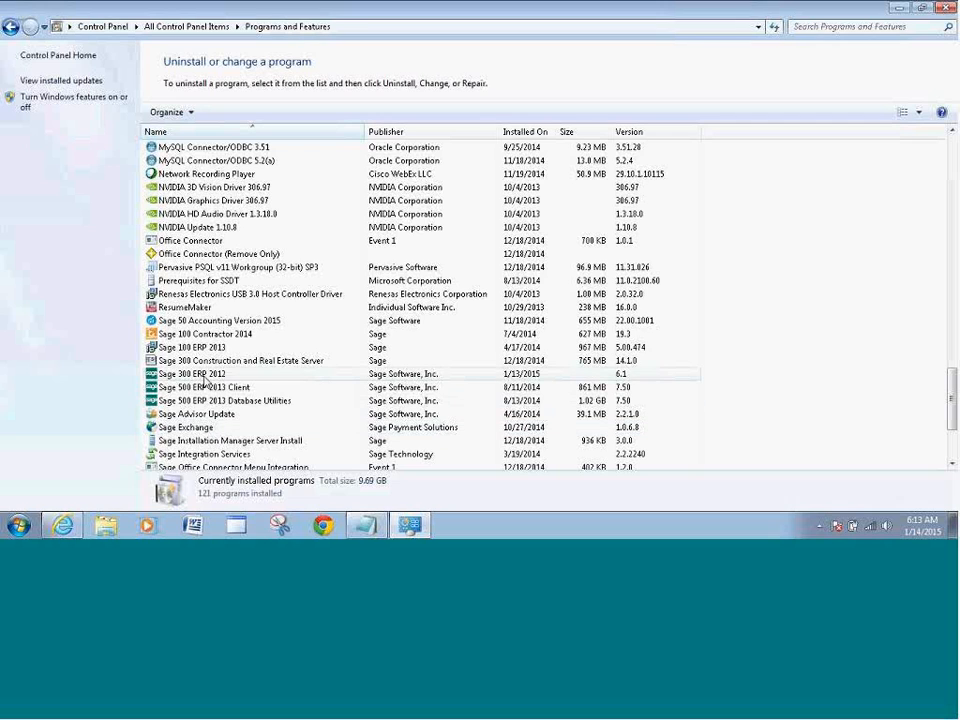
Start changing the Sage 300 ERP 2012 installation and continue with Modify selected
right_click(203, 376)
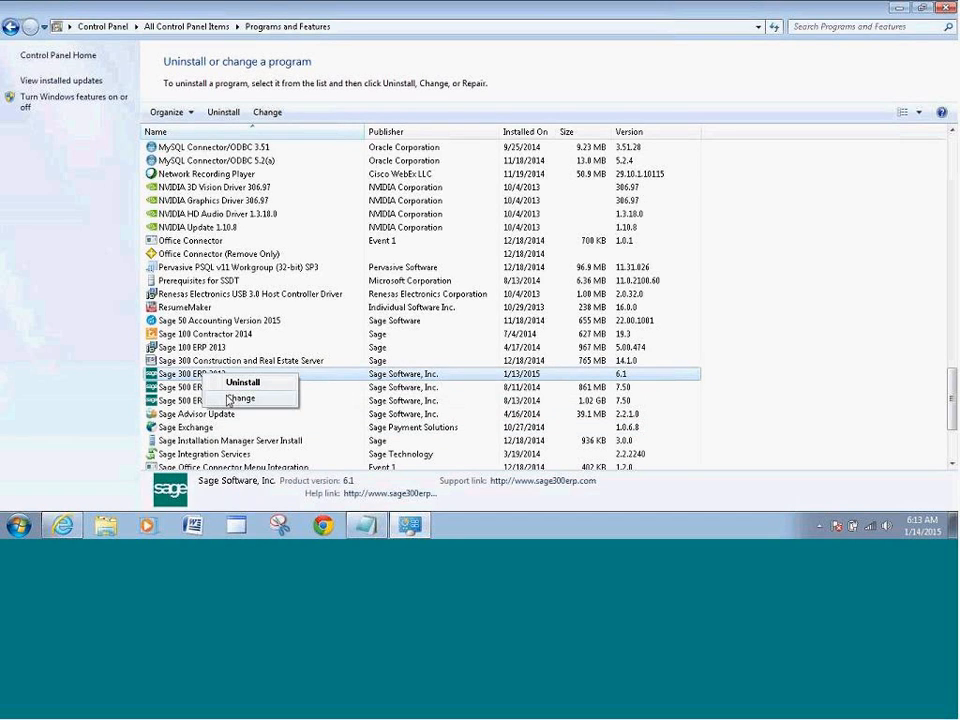
click(230, 399)
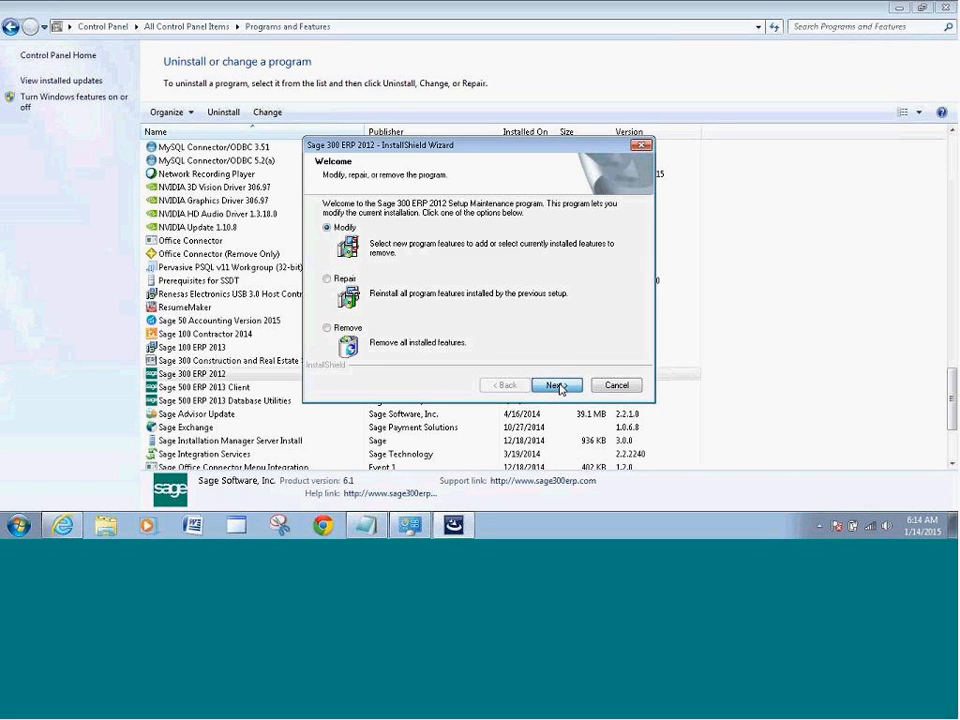
click(555, 385)
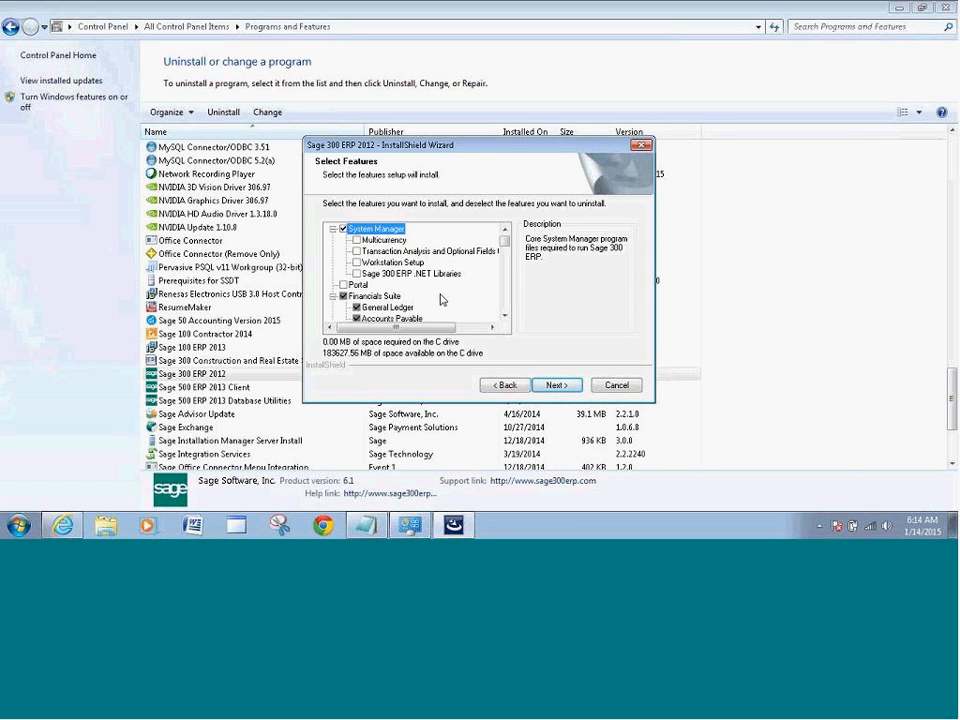
Add the Payment Processing and Sage Exchange features, run the maintenance, and finish the wizard
drag(504, 246, 504, 292)
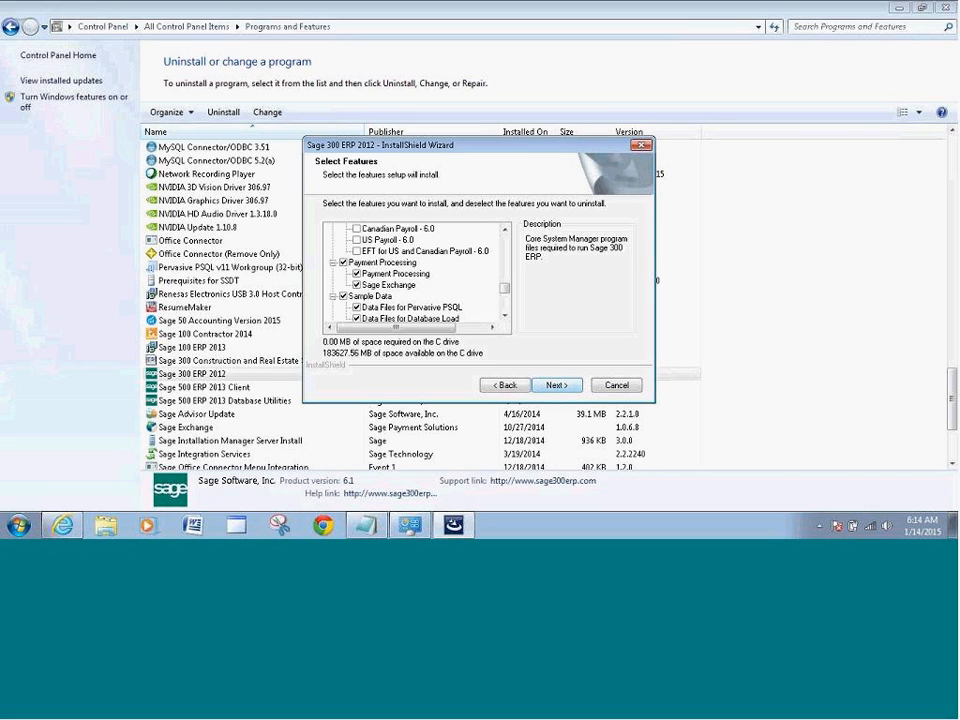
click(560, 386)
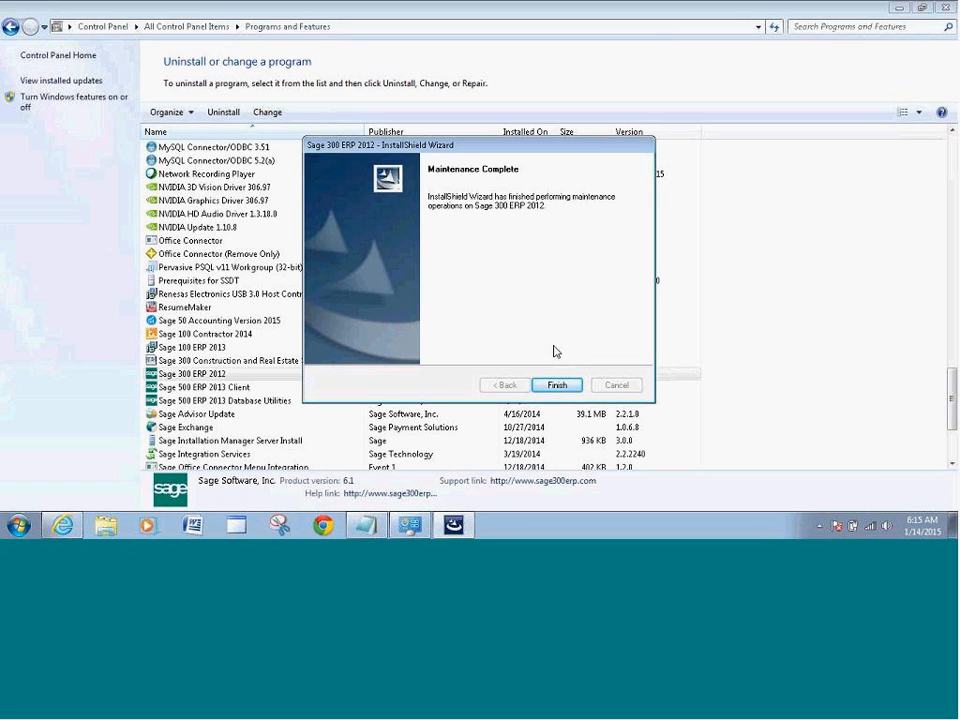
click(557, 386)
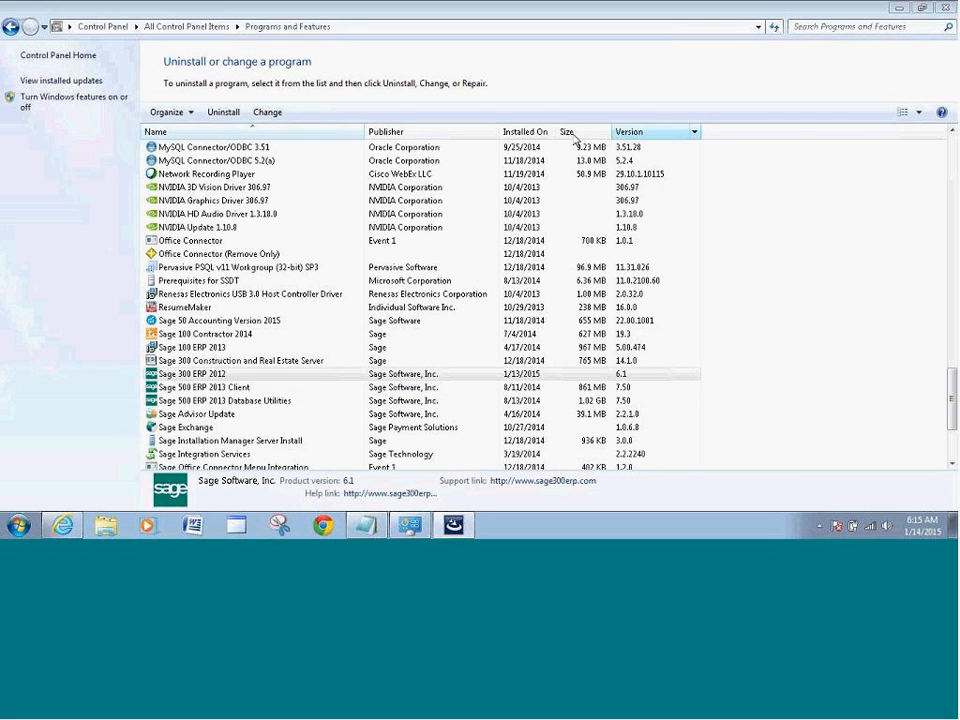
Close Programs and Features, launch Sage 300 ERP and sign in to Sample Company Inc. as ADMIN
click(945, 8)
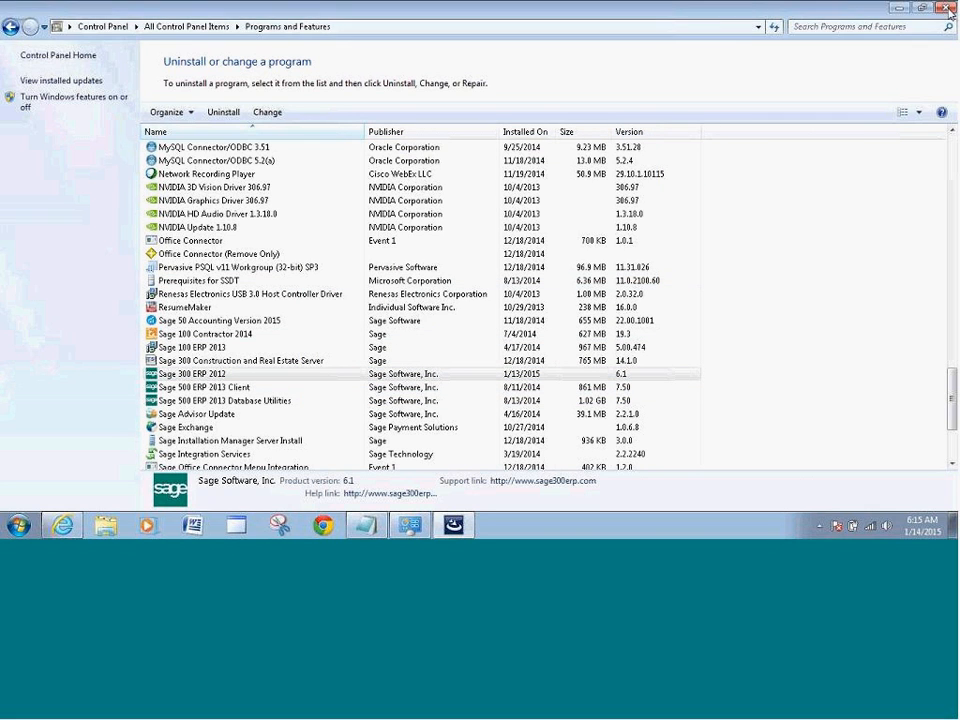
click(18, 525)
click(75, 217)
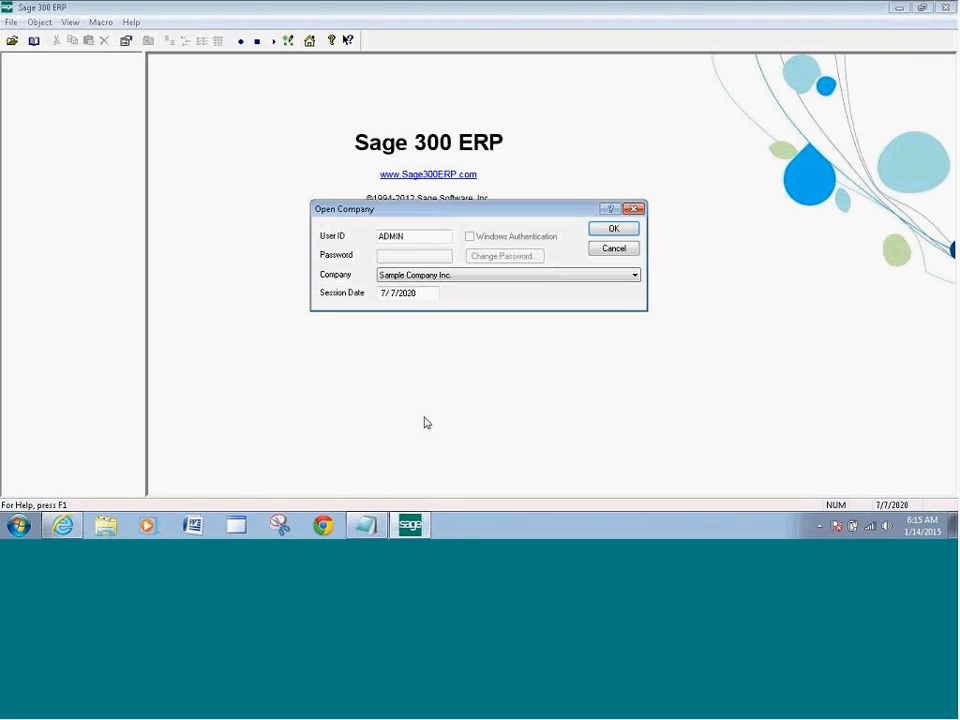
click(614, 230)
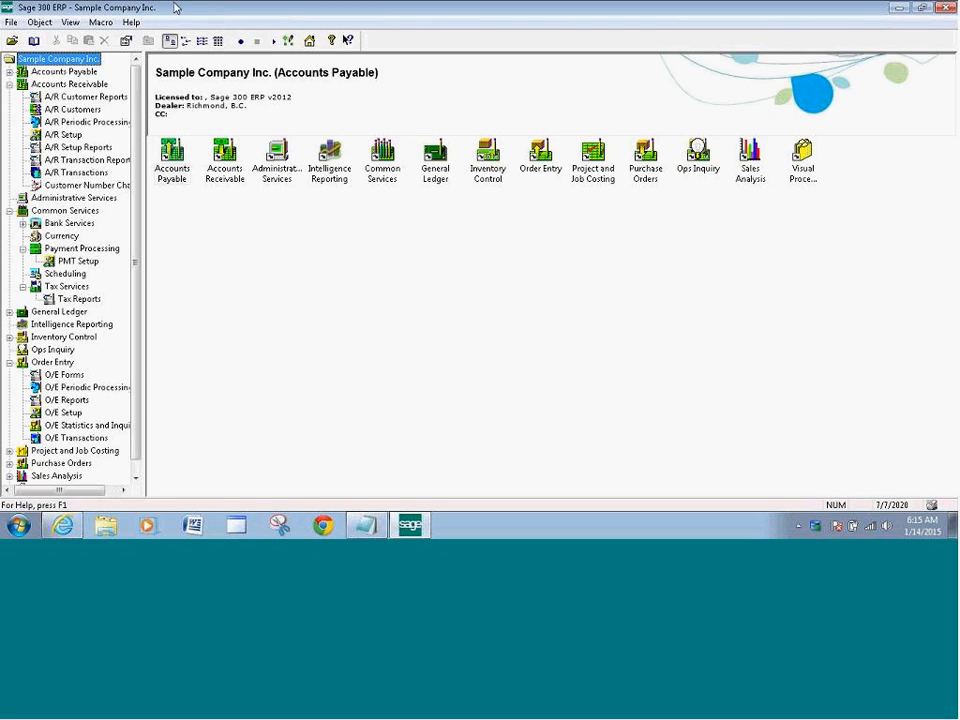
click(130, 23)
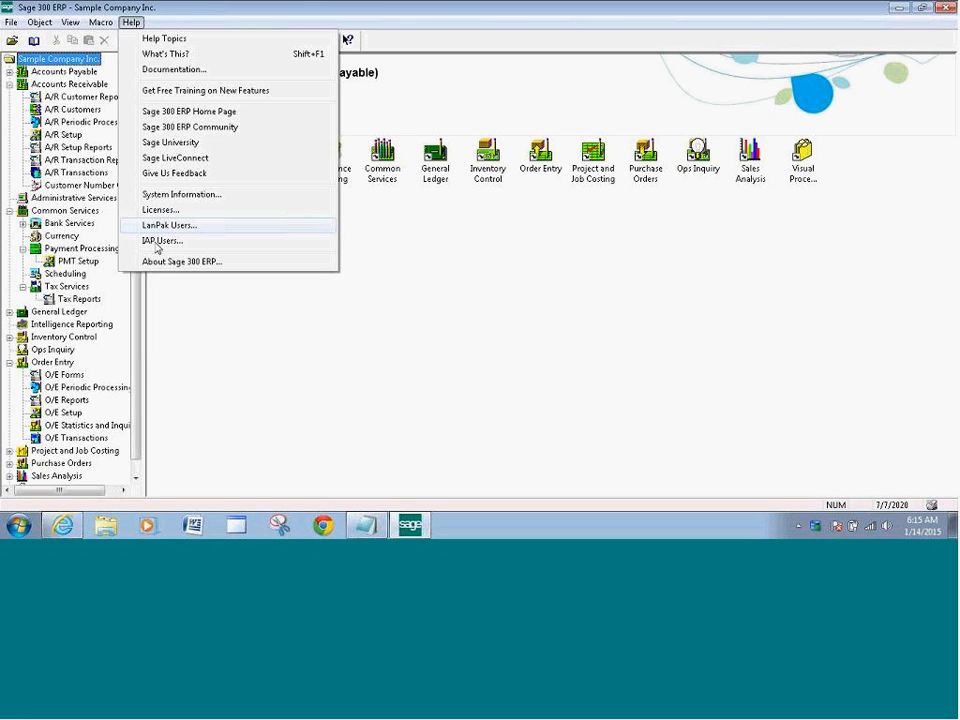
click(160, 209)
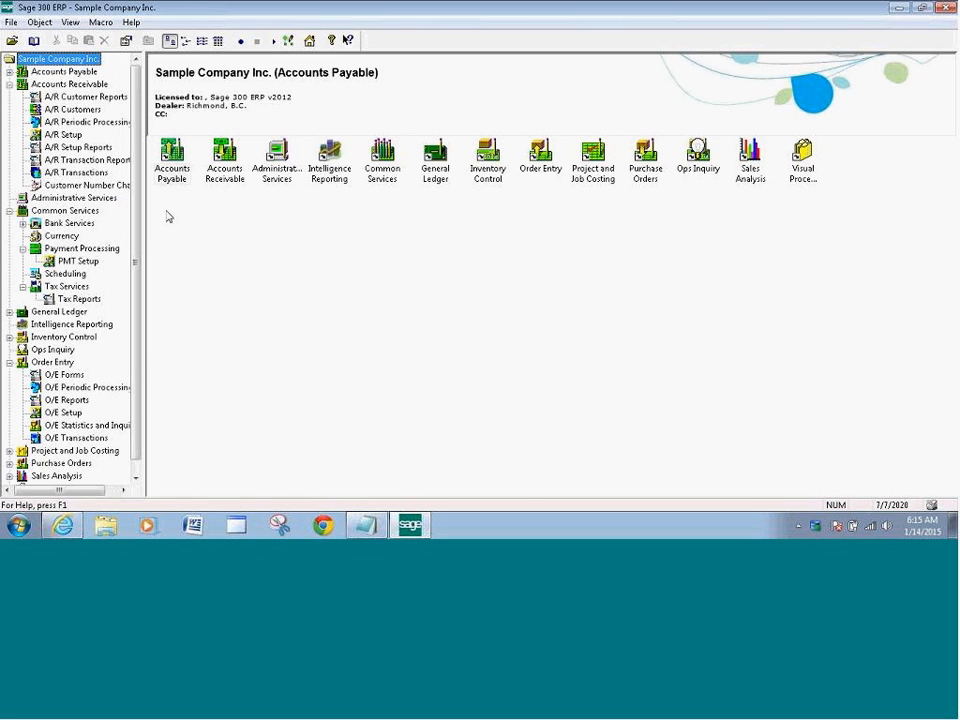
click(433, 287)
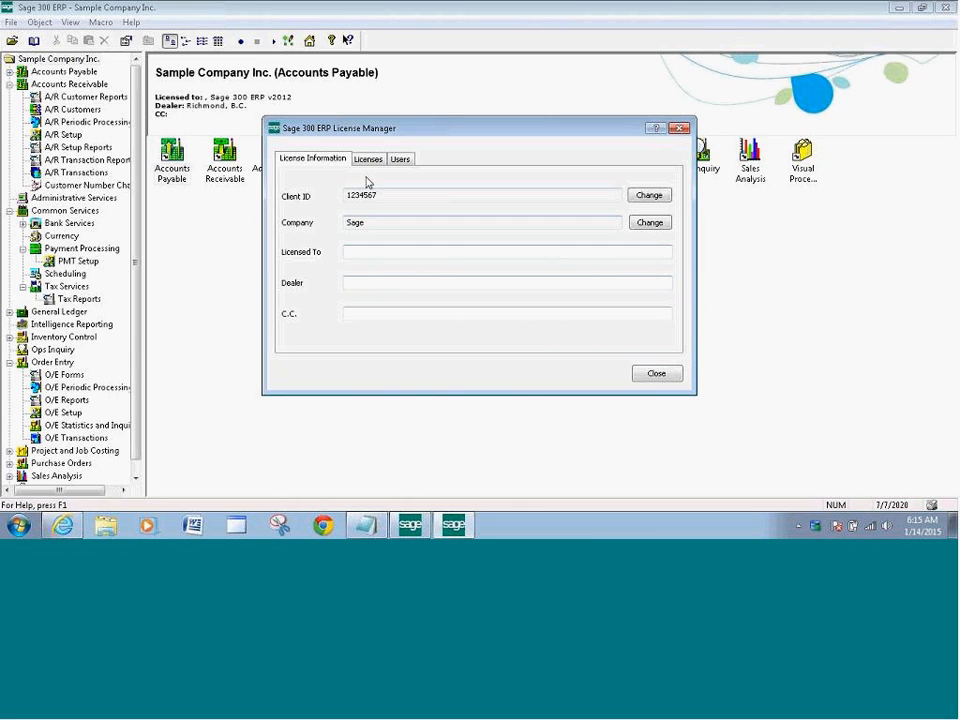
click(367, 159)
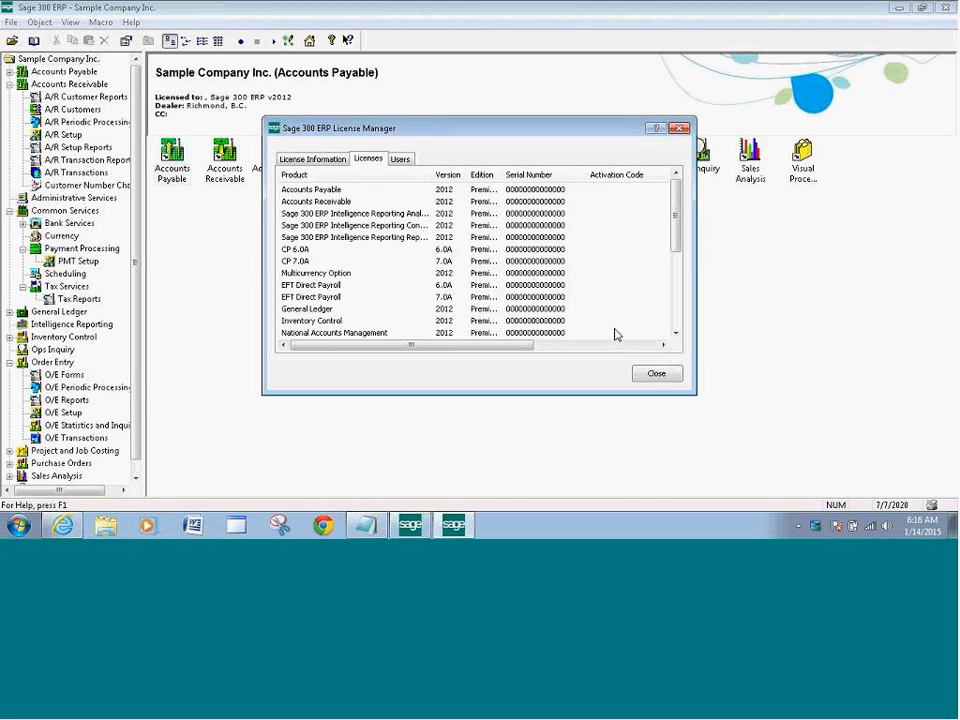
click(657, 375)
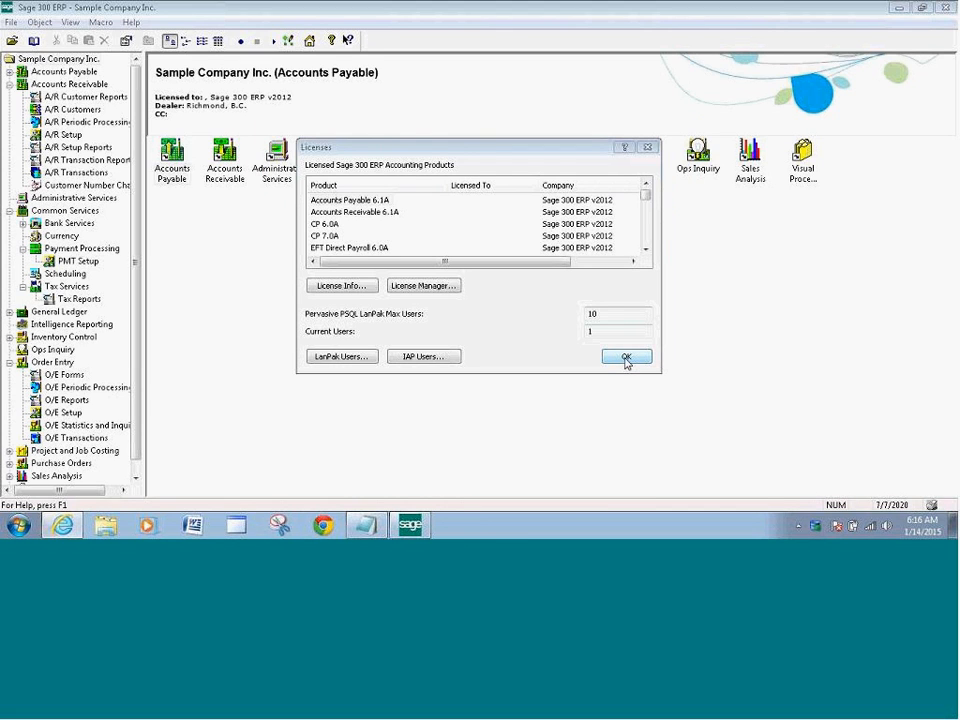
click(626, 358)
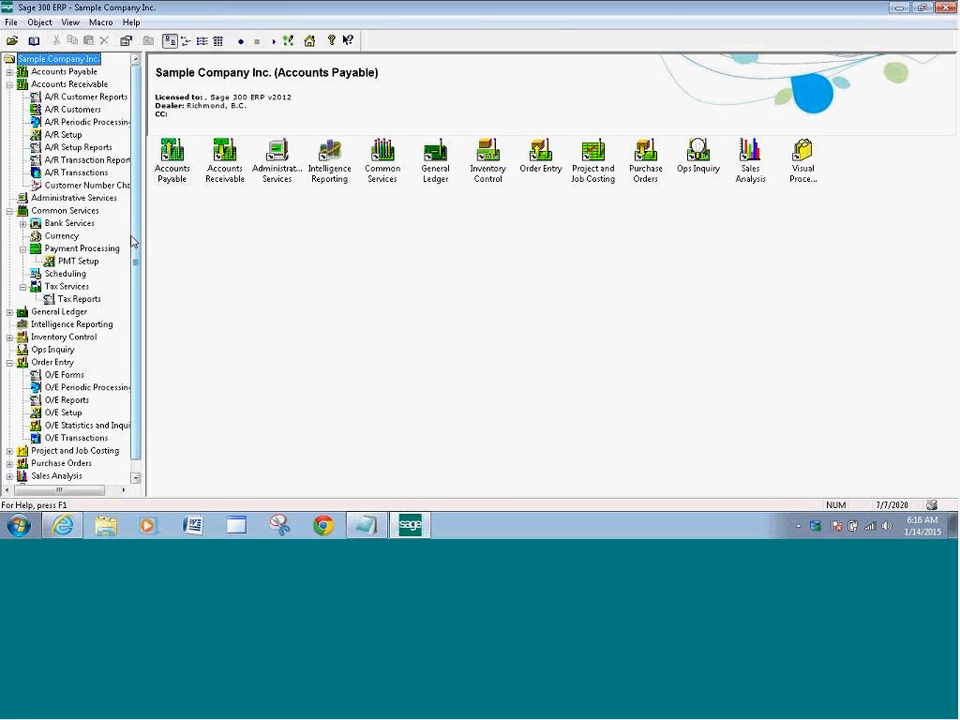
Run Data Activation with the backup confirmed, activate nothing, then show the PMT Setup items
click(58, 198)
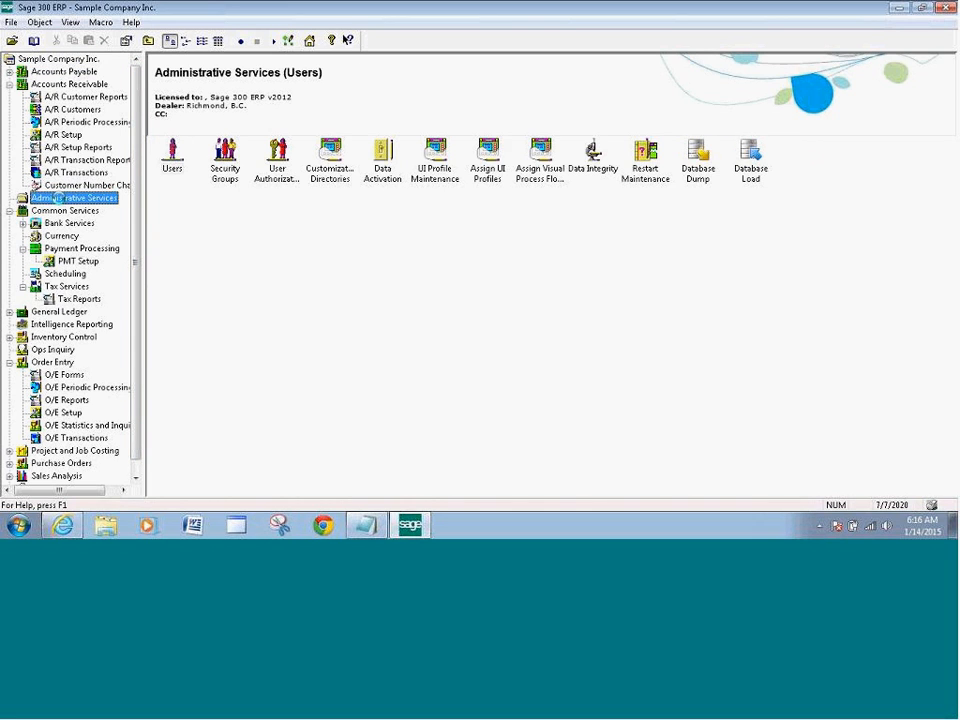
double_click(388, 170)
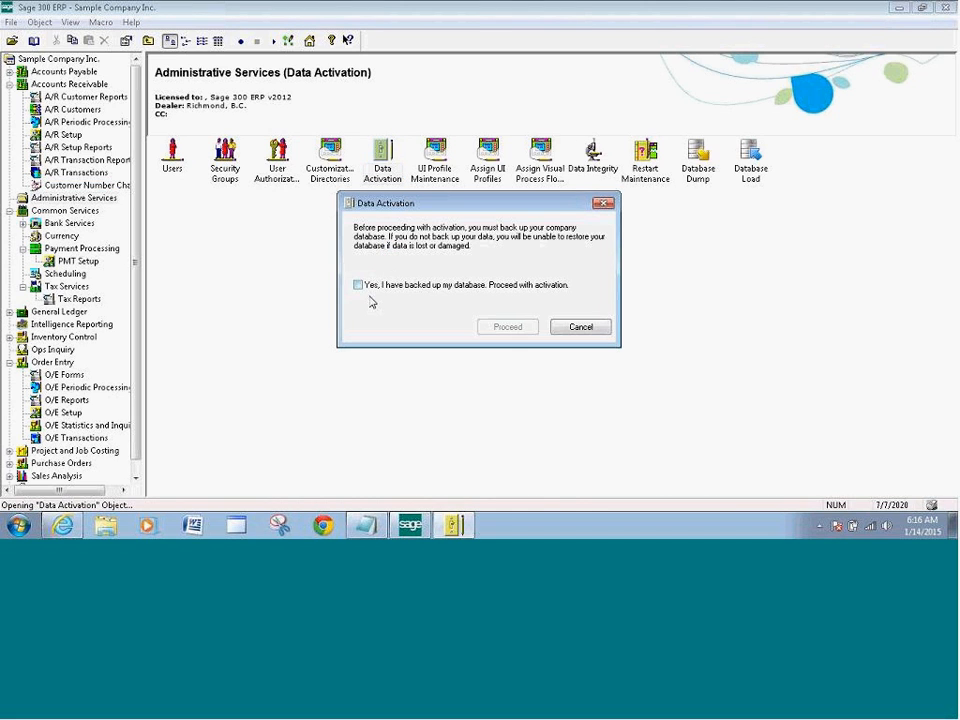
click(359, 285)
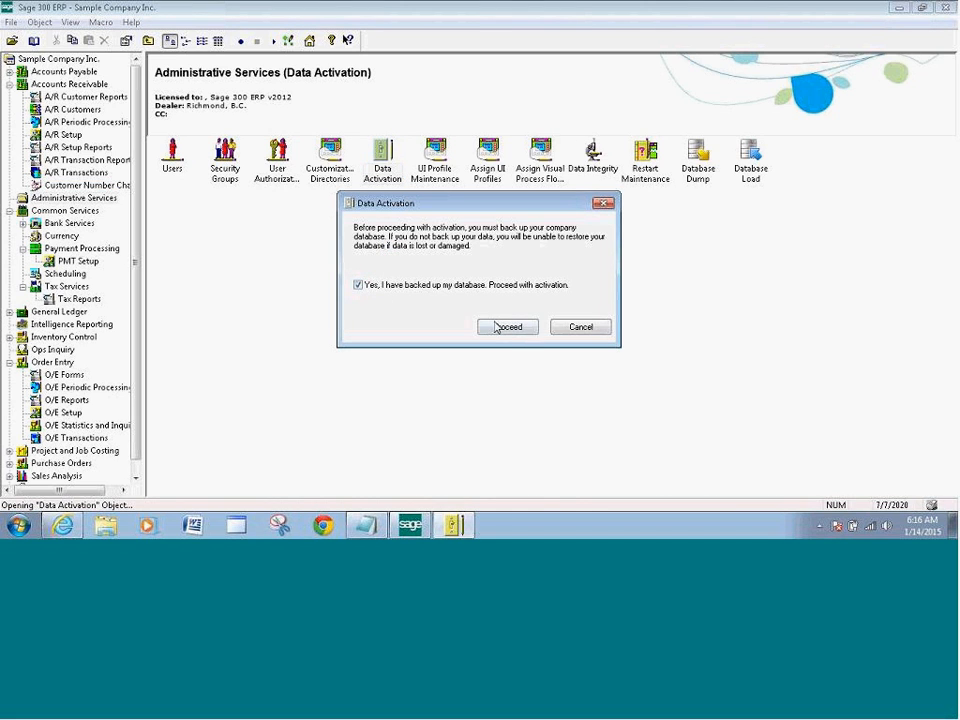
click(507, 327)
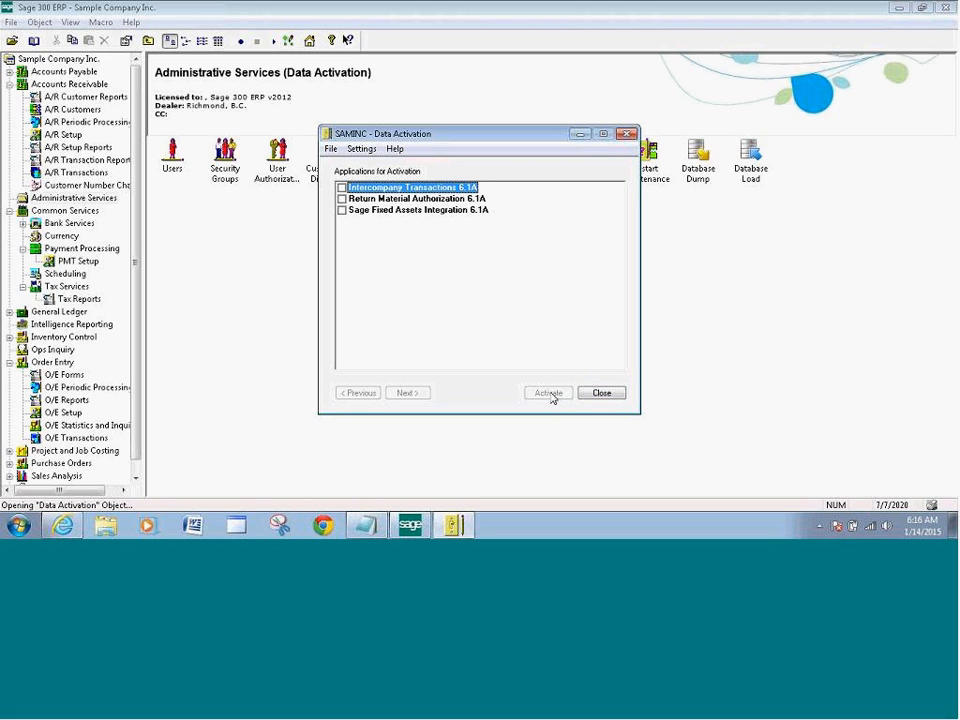
click(601, 394)
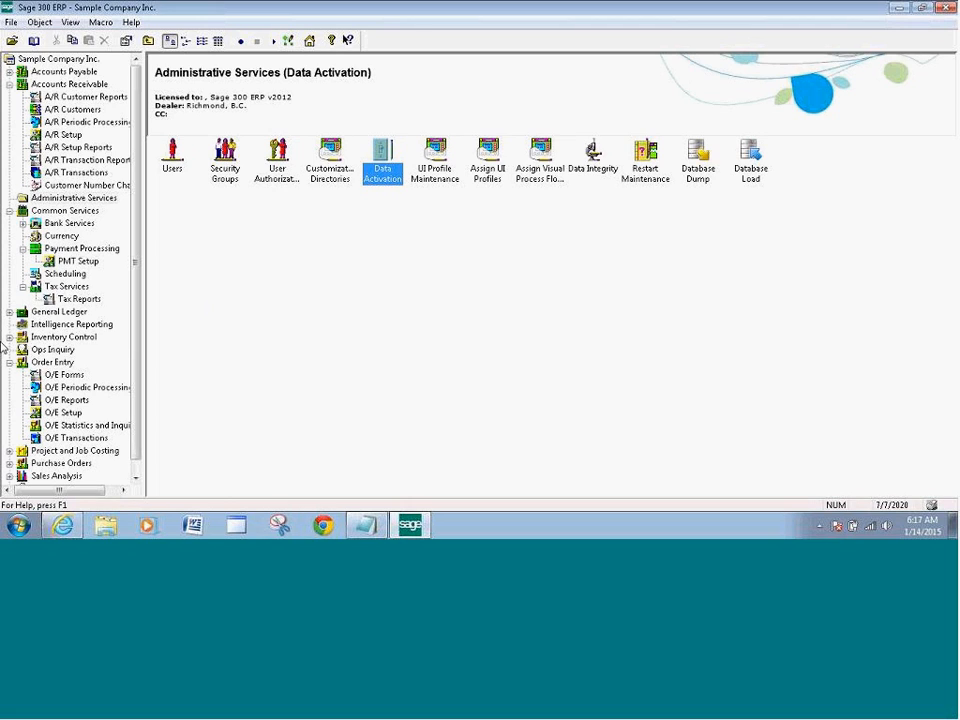
click(72, 260)
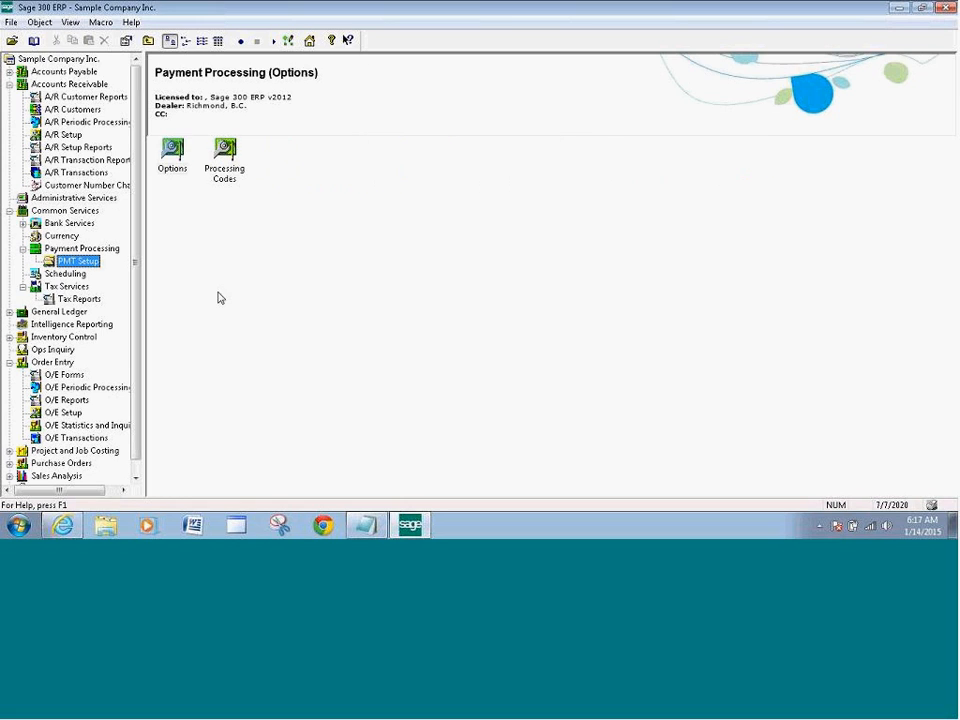
Load the SPSCREDITCAR processing code, validate its merchant account, and close it
double_click(226, 174)
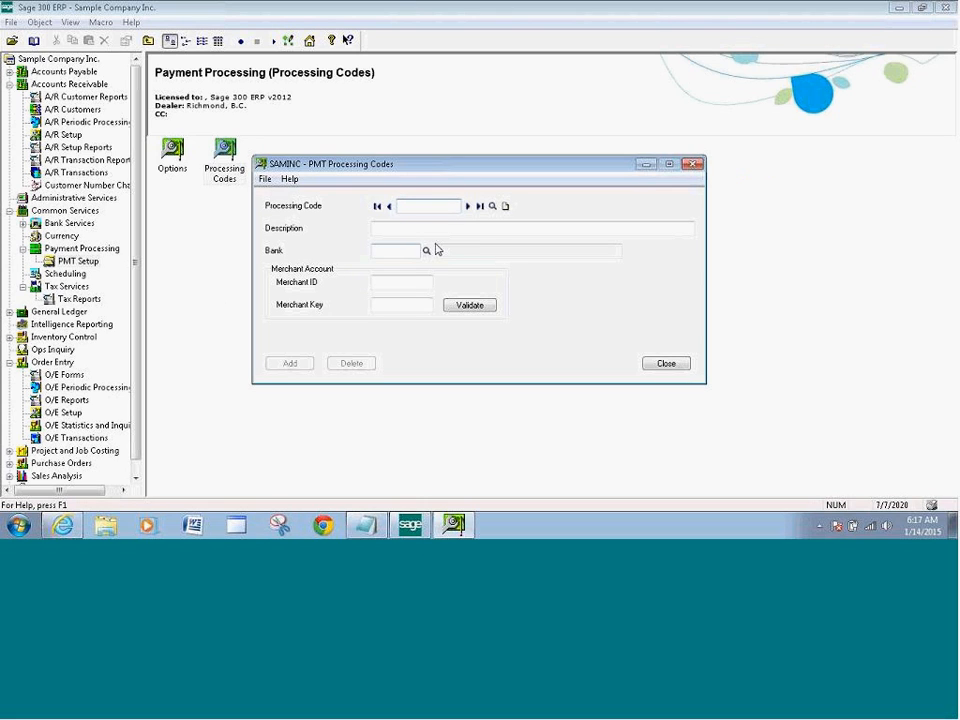
click(492, 206)
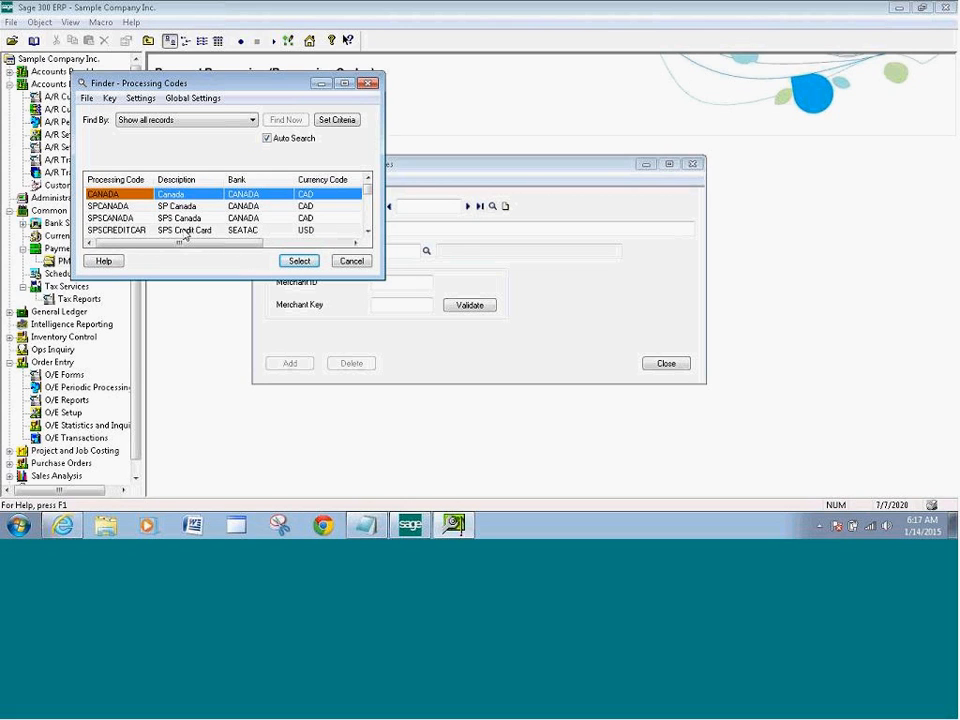
click(133, 231)
click(300, 260)
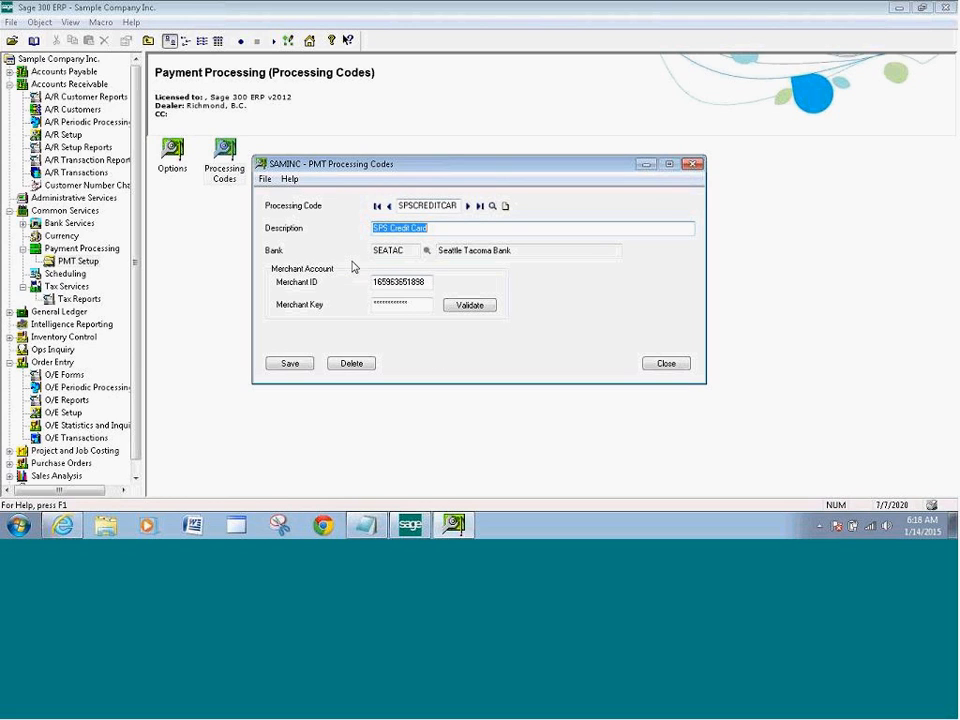
click(476, 308)
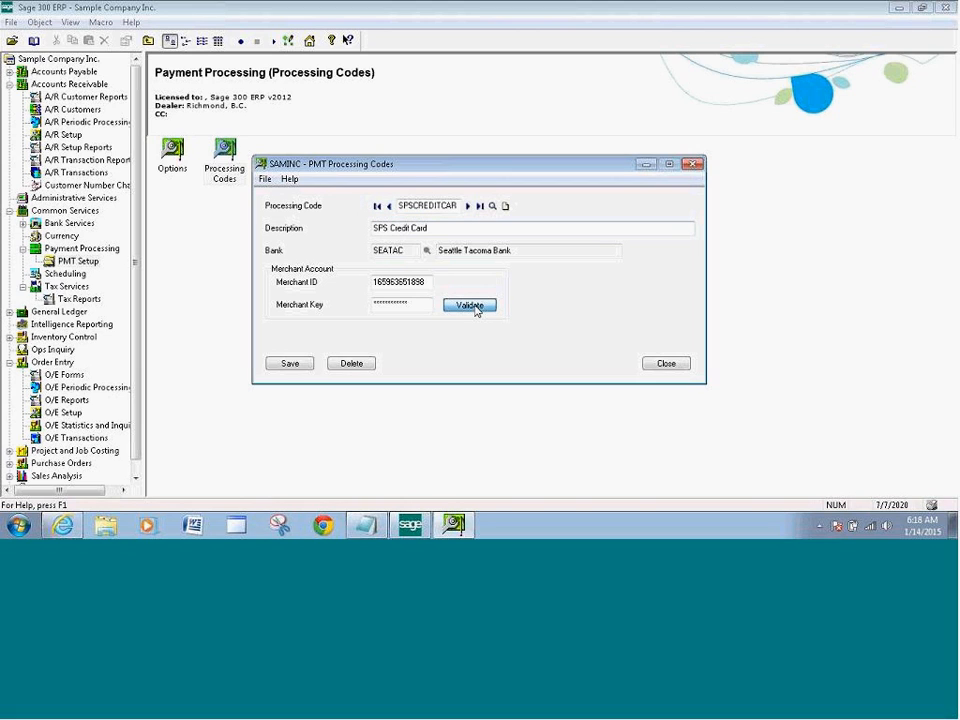
click(511, 302)
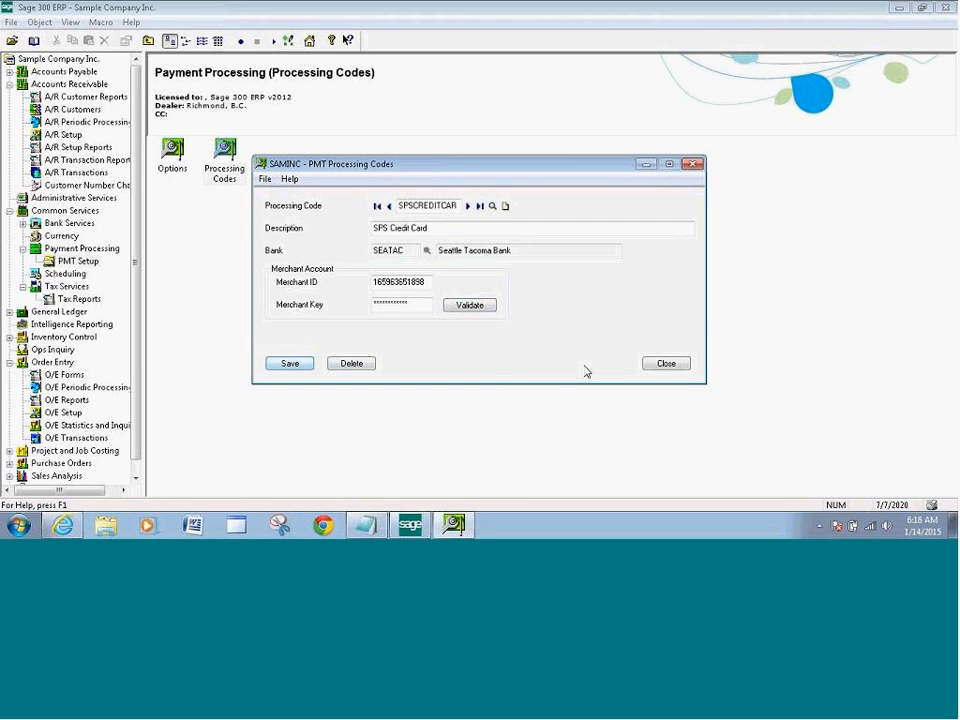
click(665, 365)
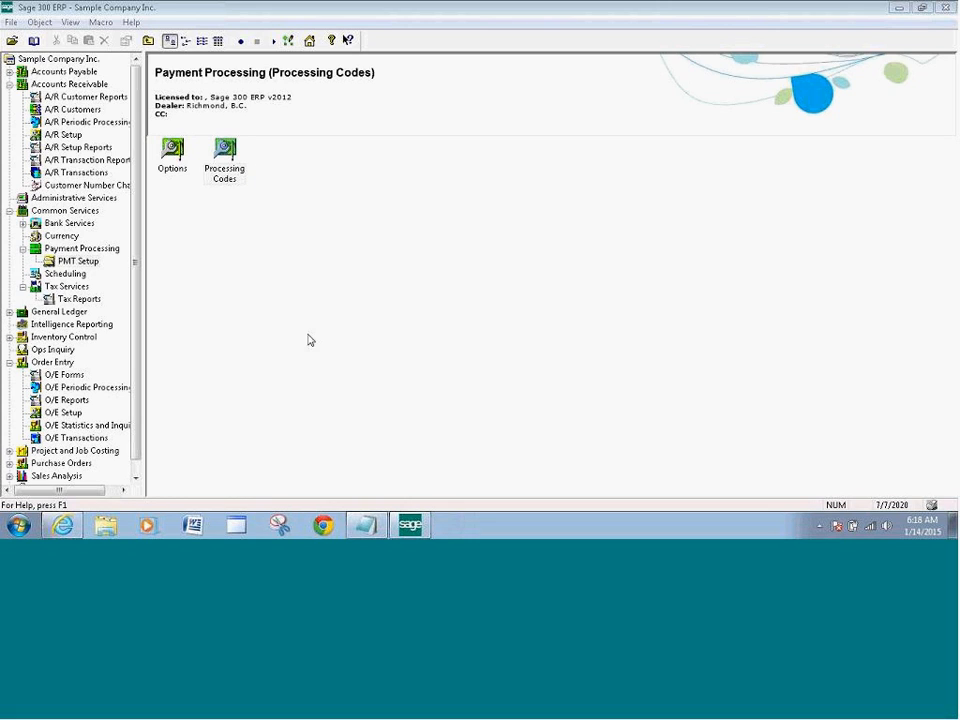
click(237, 157)
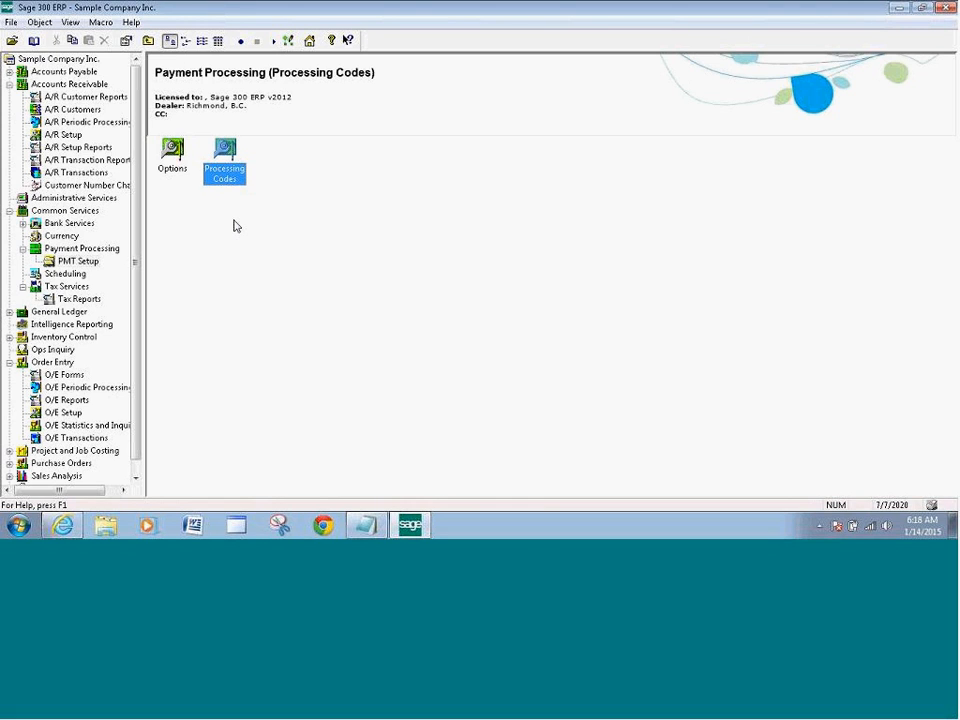
click(60, 136)
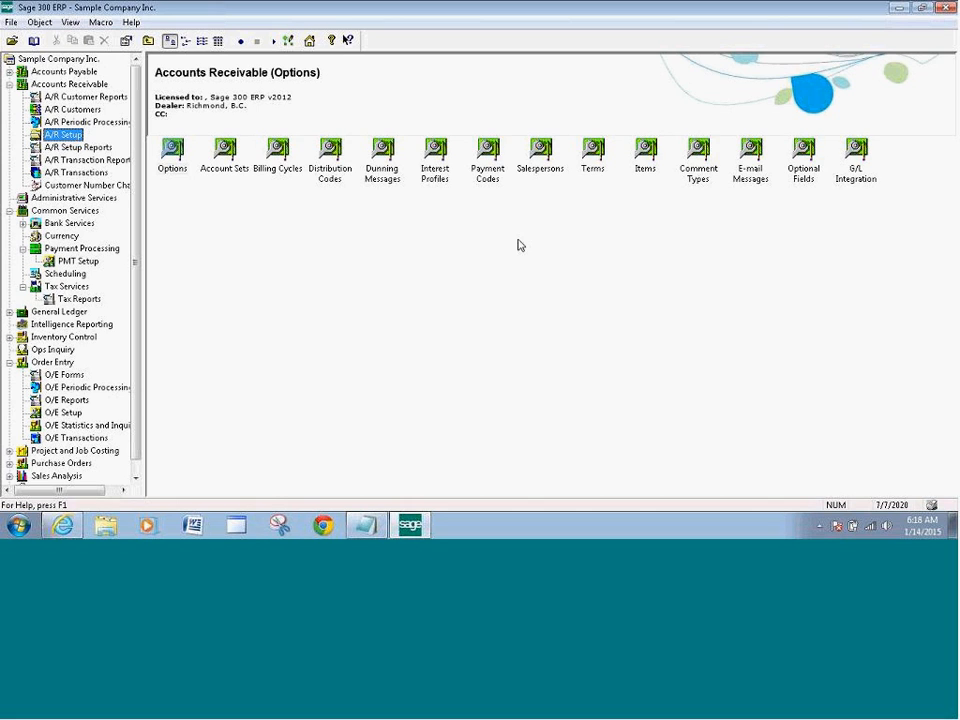
Change the AMEX A/R payment code's payment type to SPS Credit Card and save it
double_click(487, 160)
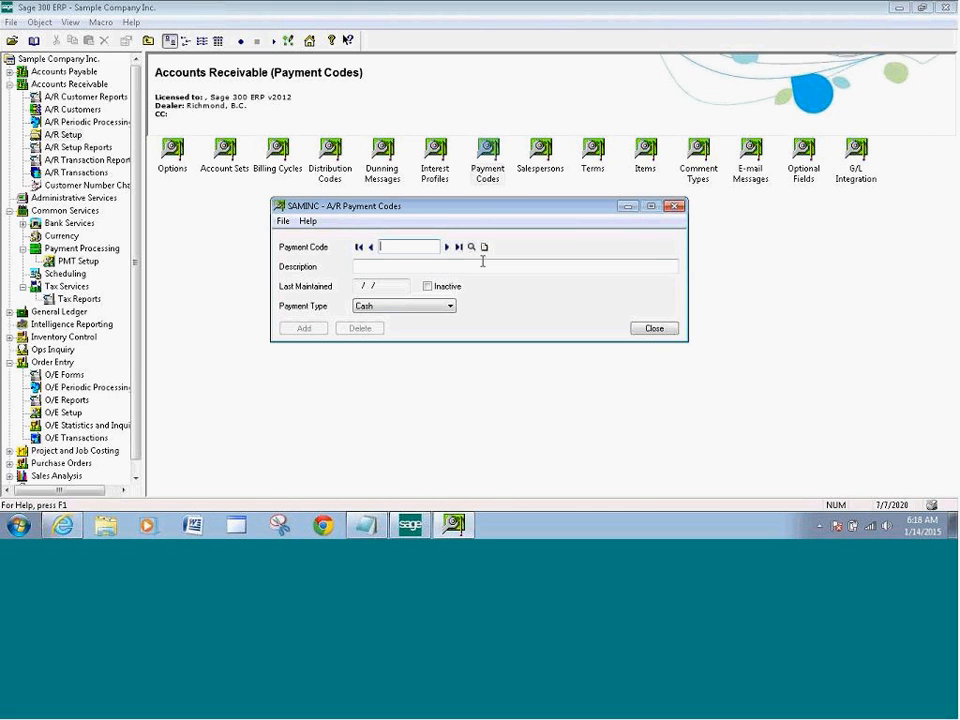
click(471, 248)
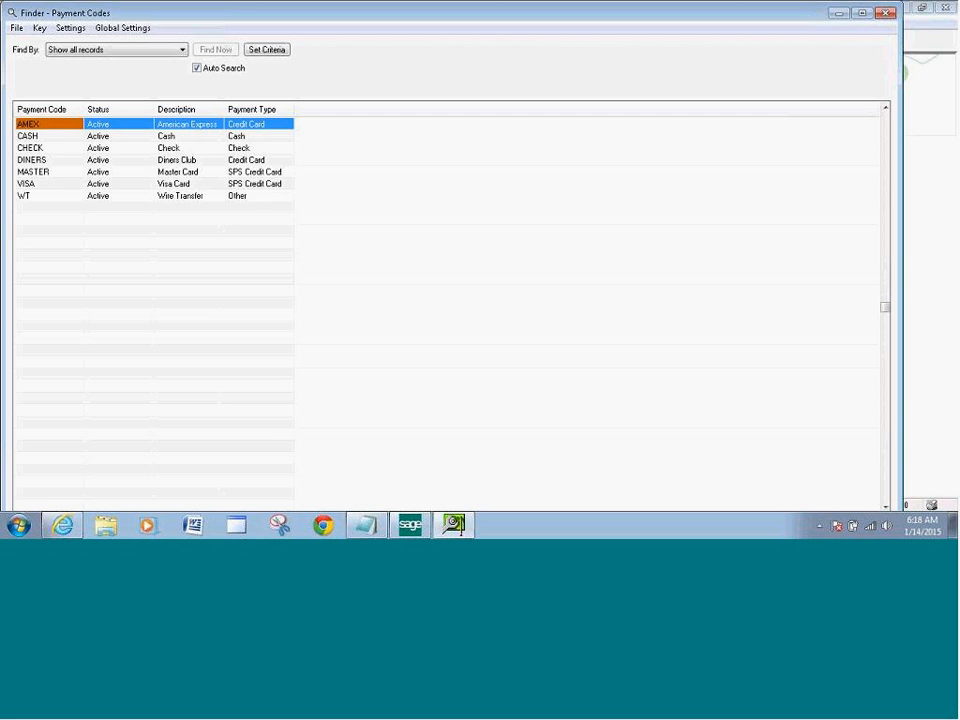
click(862, 12)
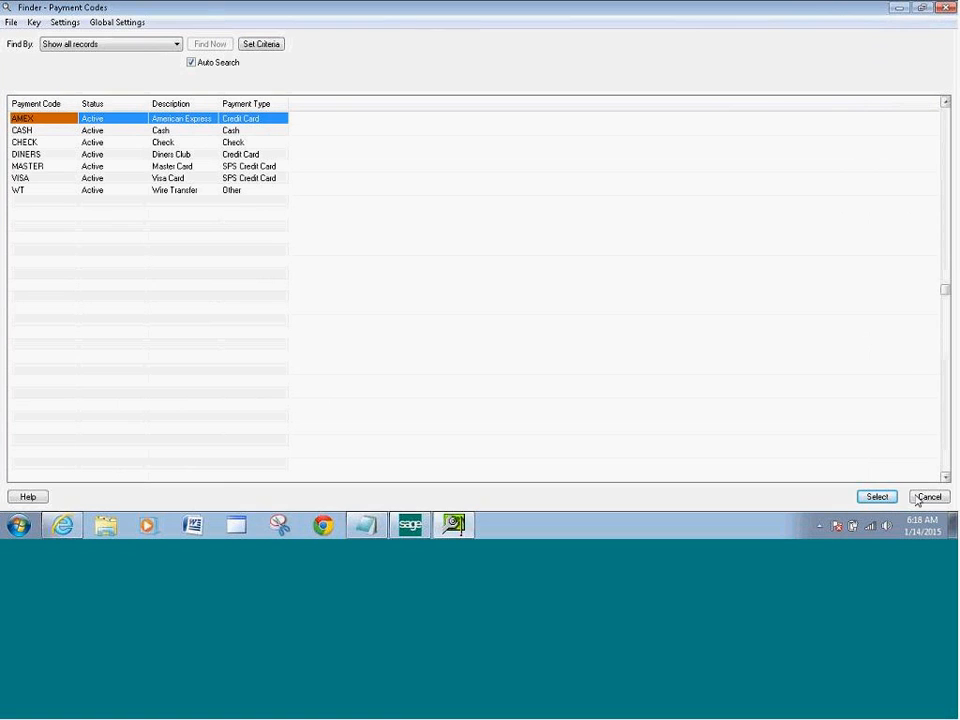
click(876, 497)
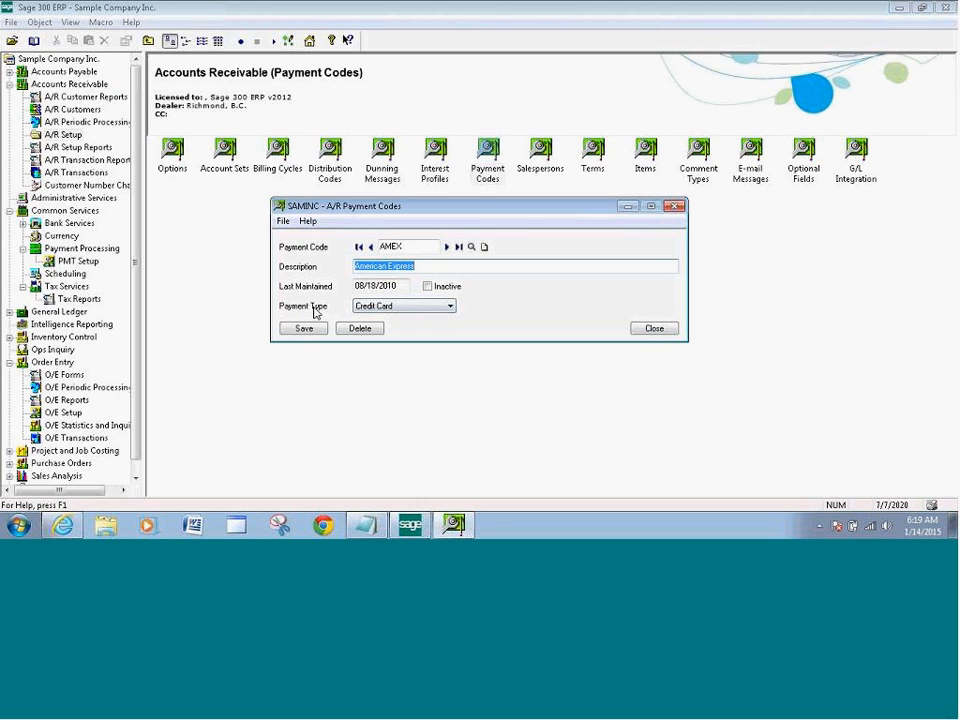
click(450, 310)
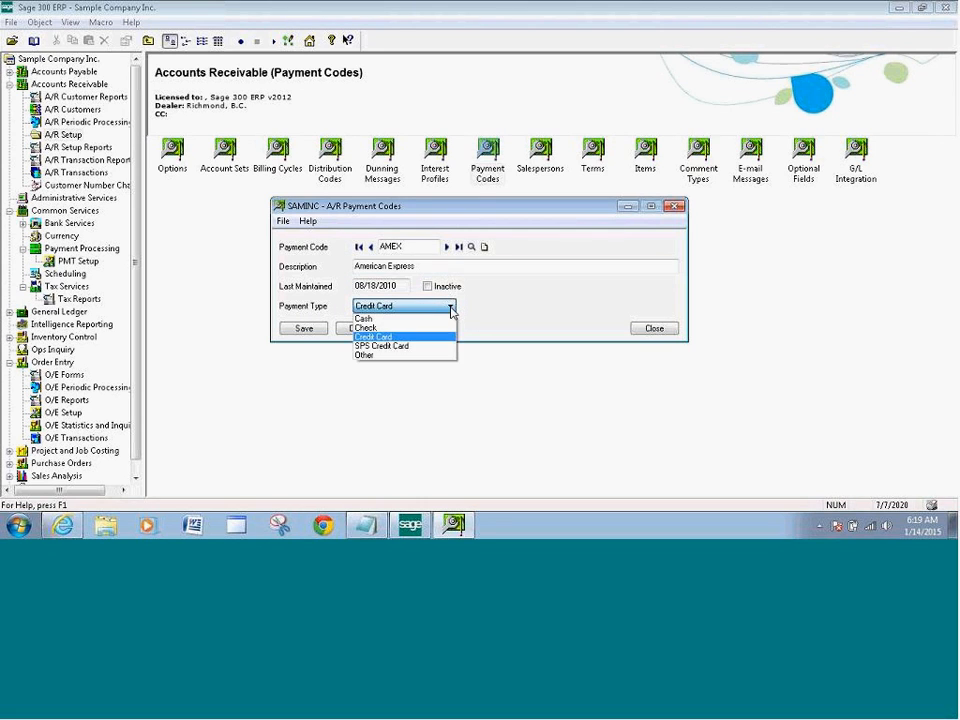
click(385, 347)
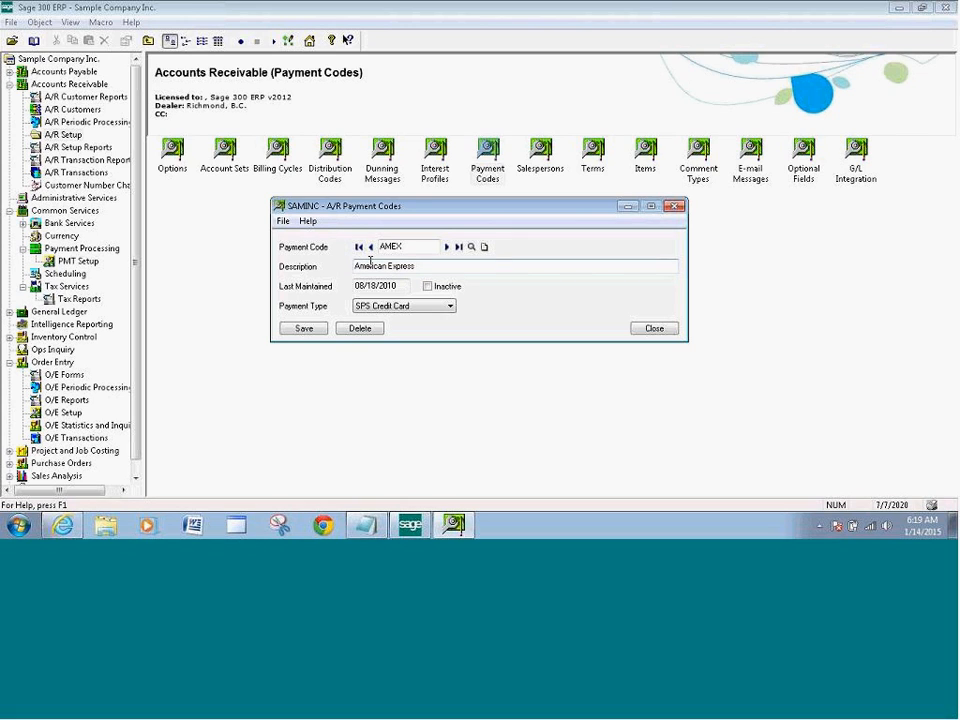
click(304, 330)
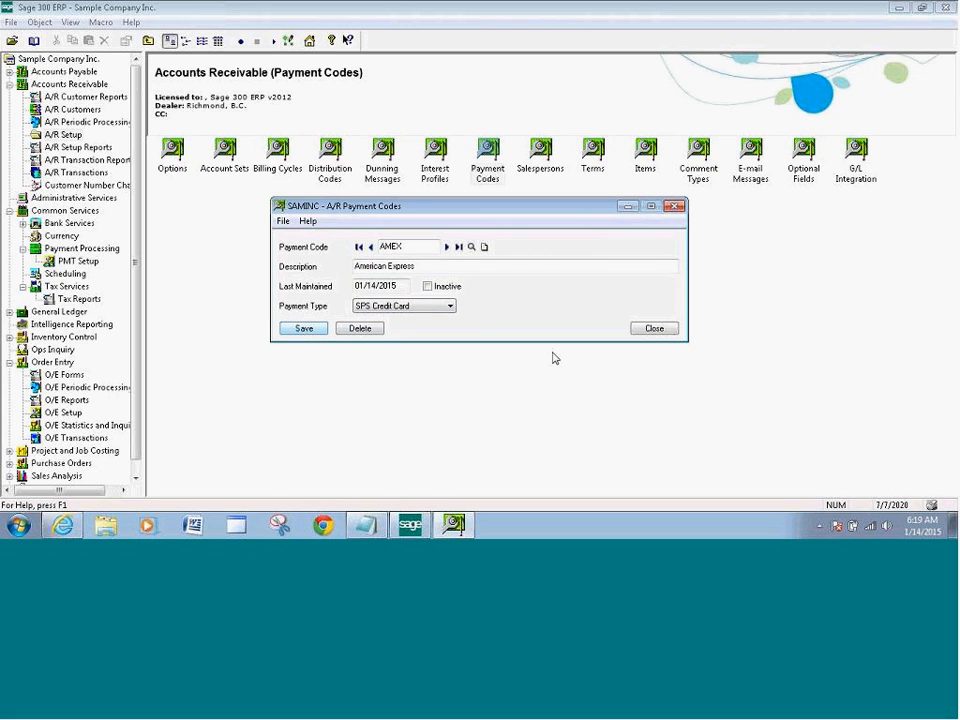
click(654, 329)
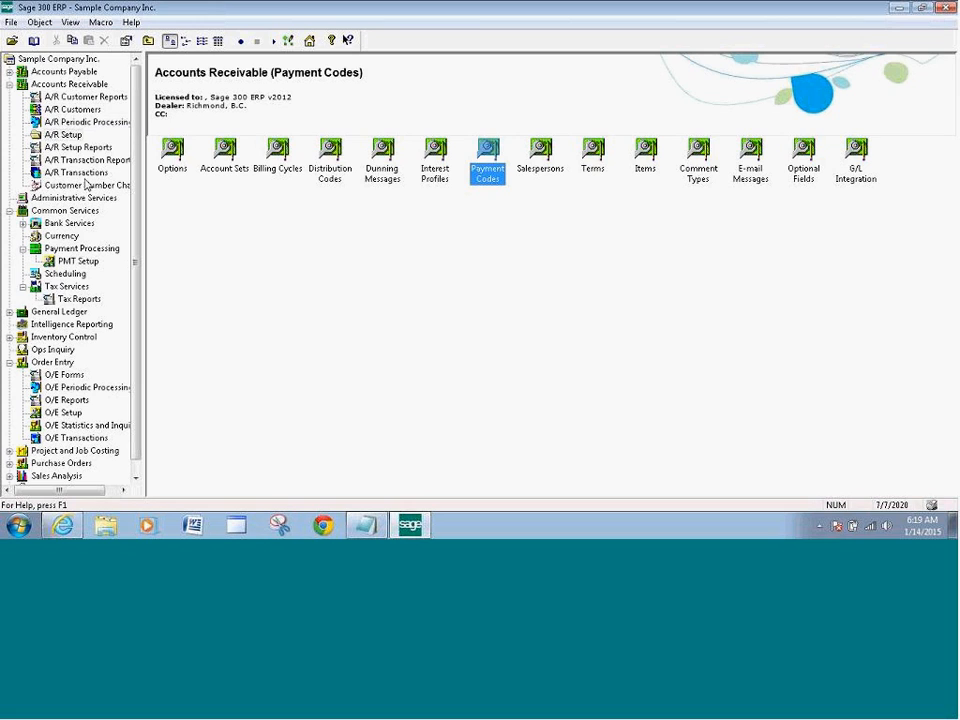
click(72, 109)
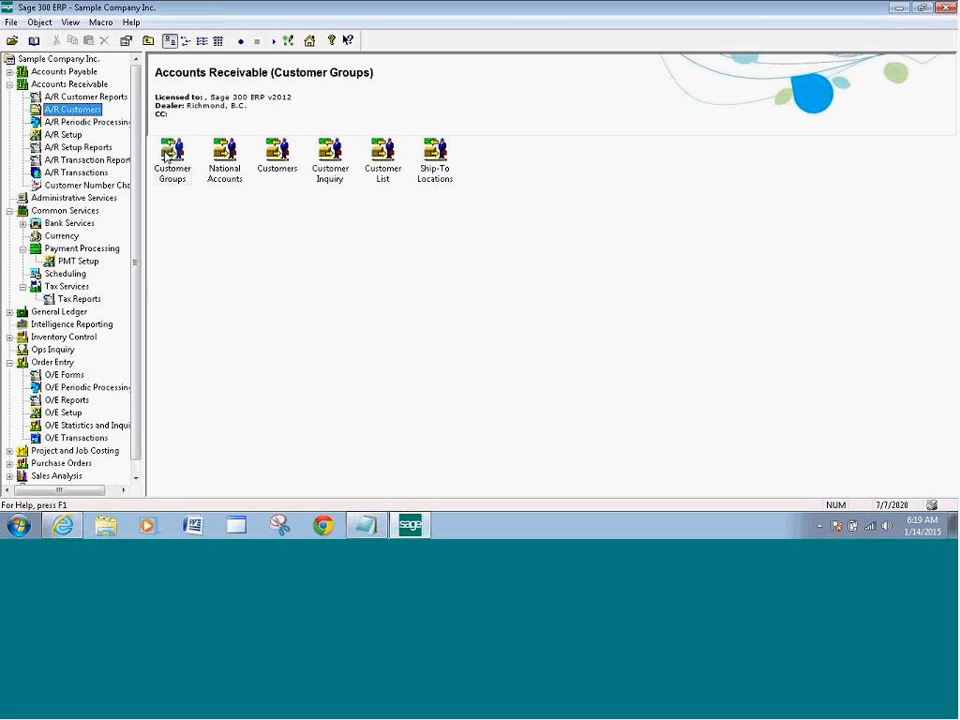
Load customer Bargain Mart - San Diego and start a new card on its Credit Cards tab
double_click(280, 166)
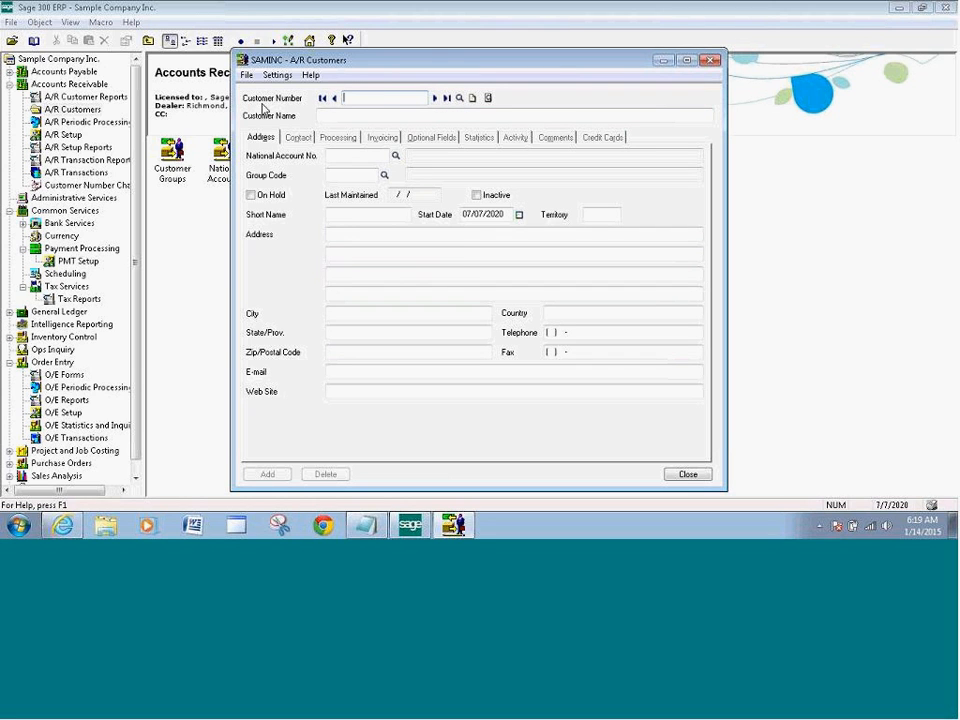
click(459, 98)
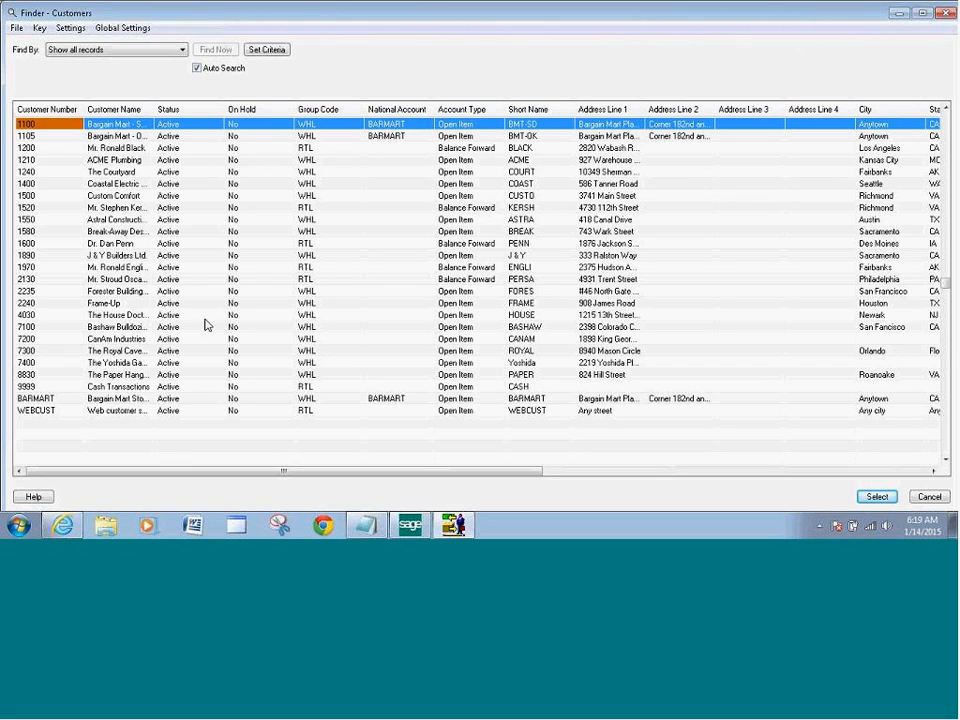
click(192, 129)
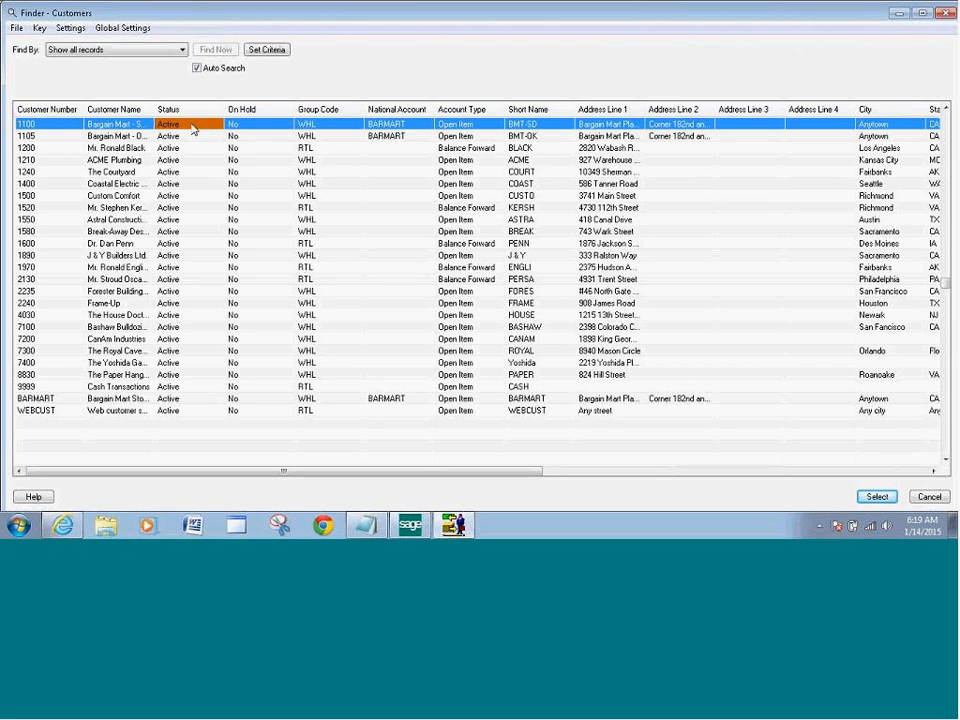
click(877, 497)
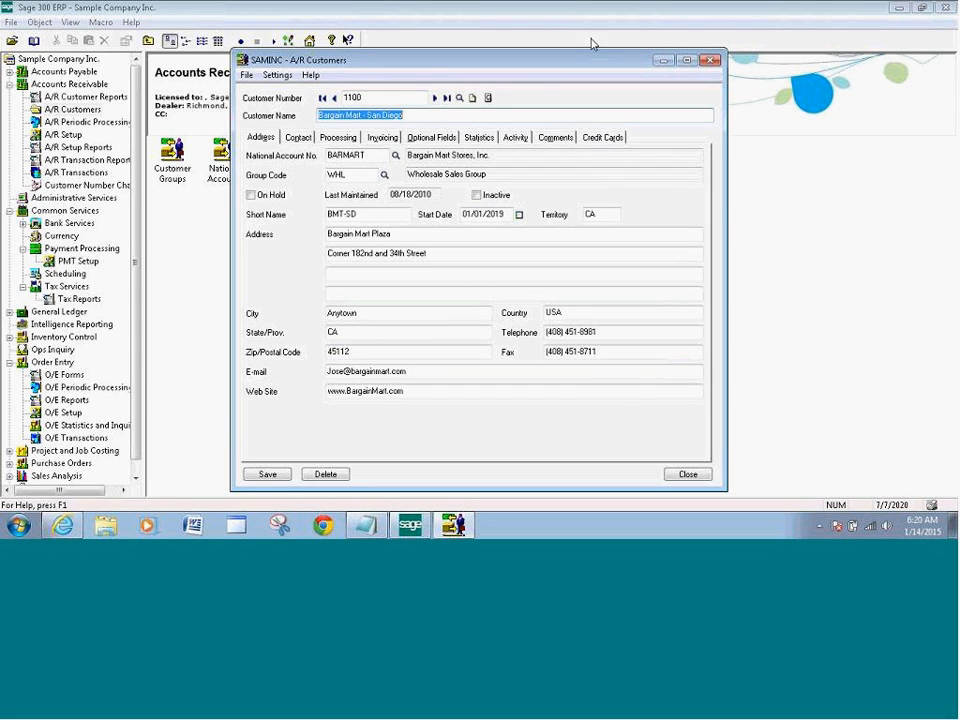
click(642, 28)
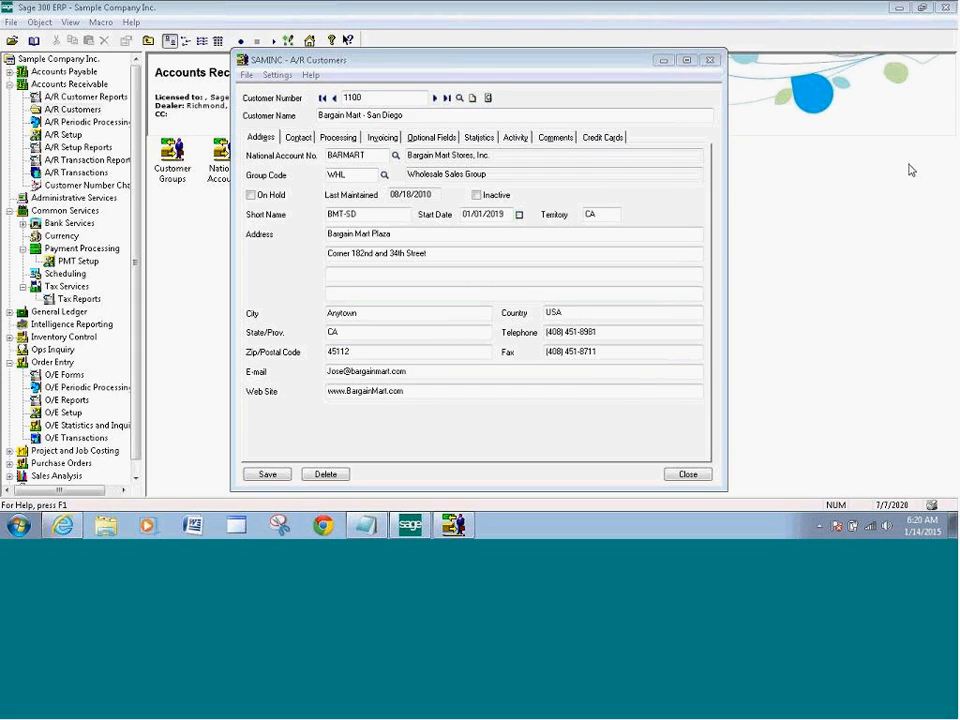
click(590, 140)
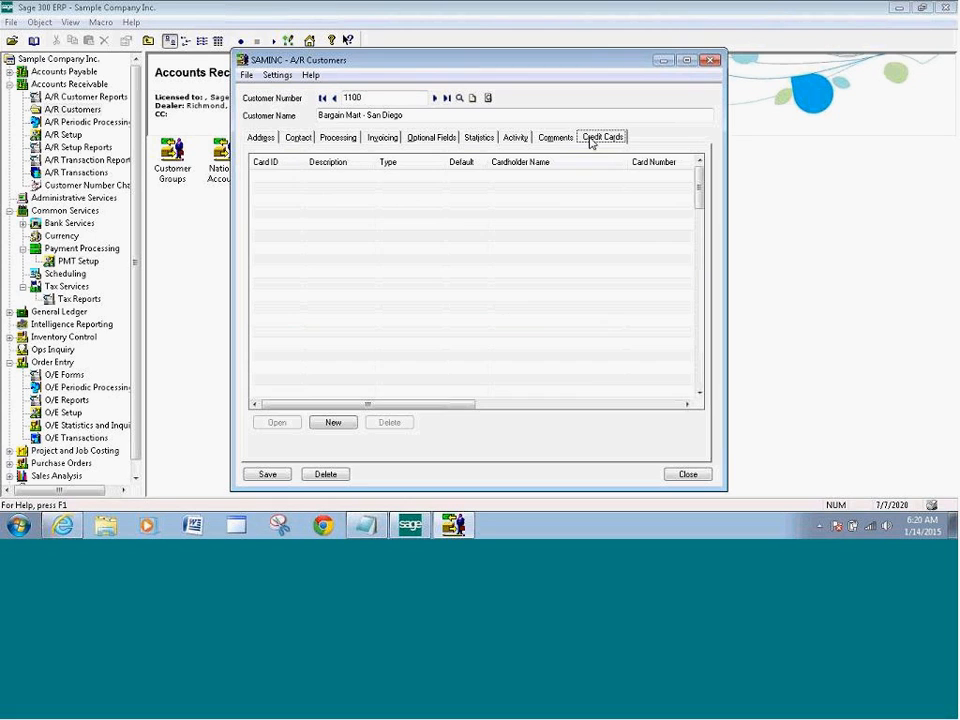
click(354, 446)
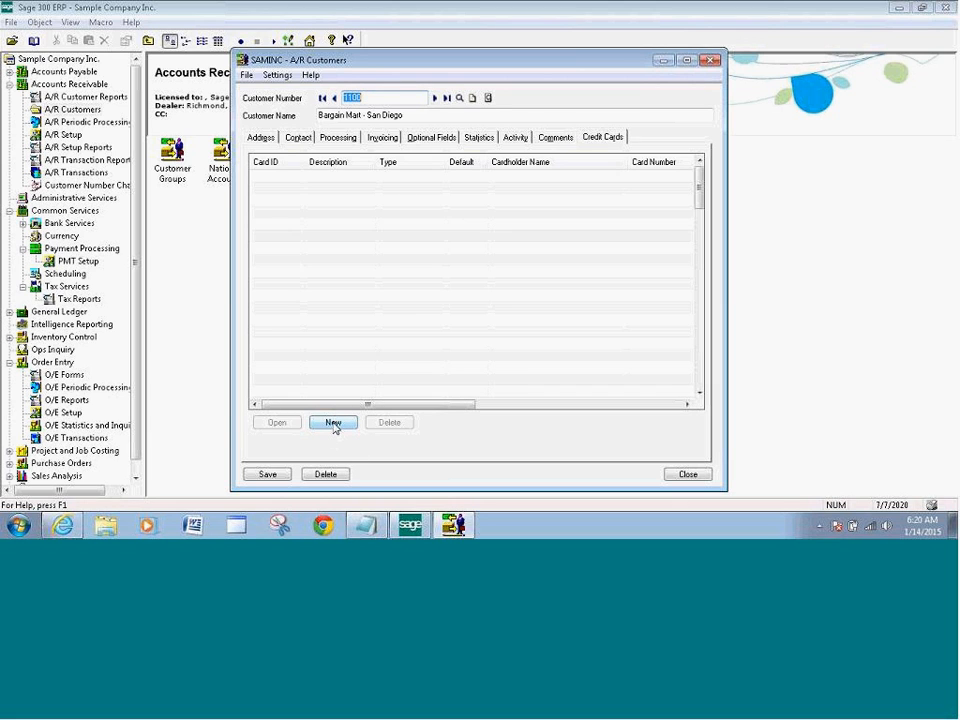
click(334, 424)
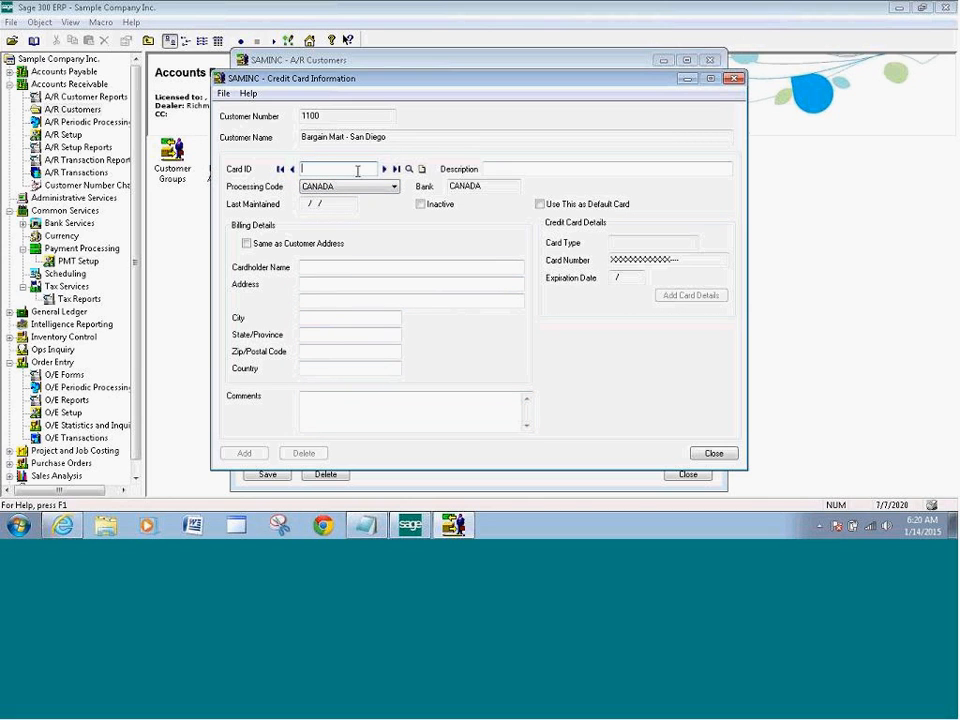
Enter card ID VISA with the description Test Card
click(409, 171)
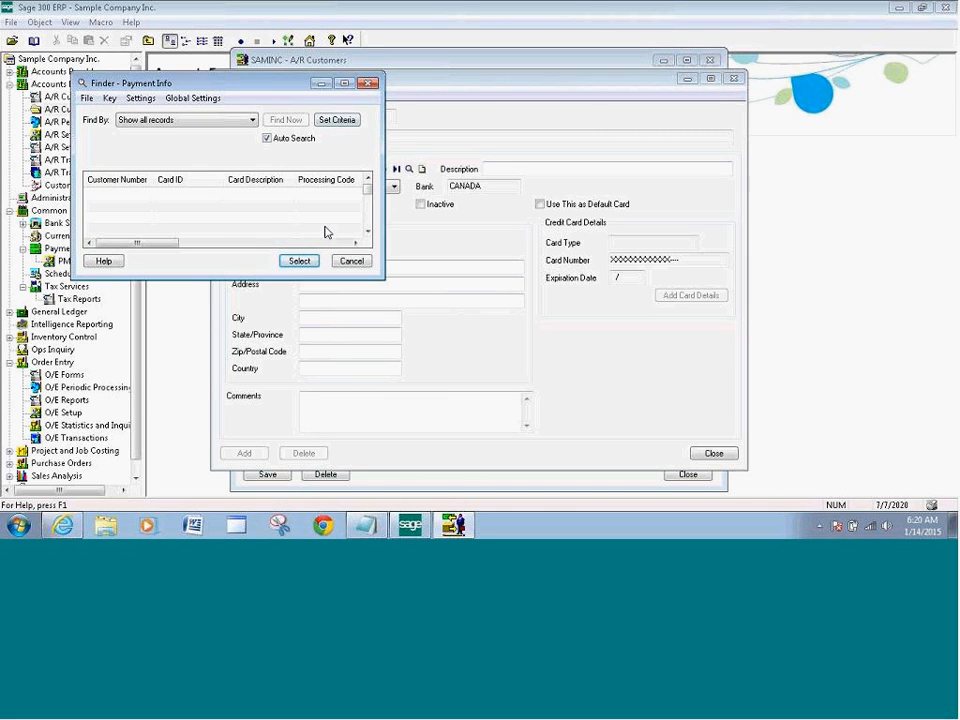
click(297, 265)
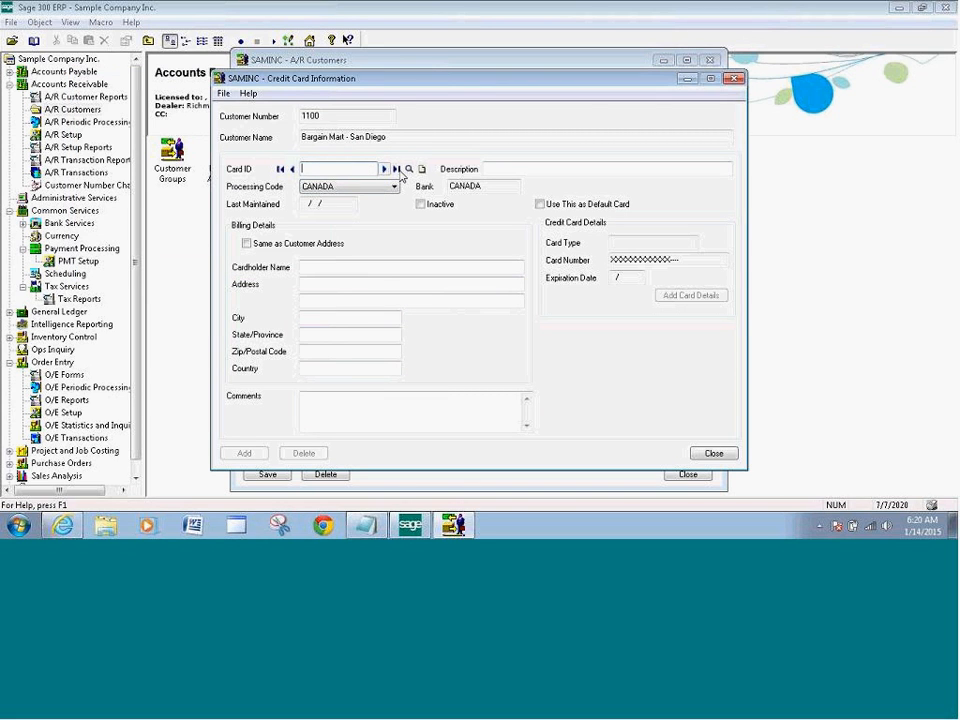
click(408, 171)
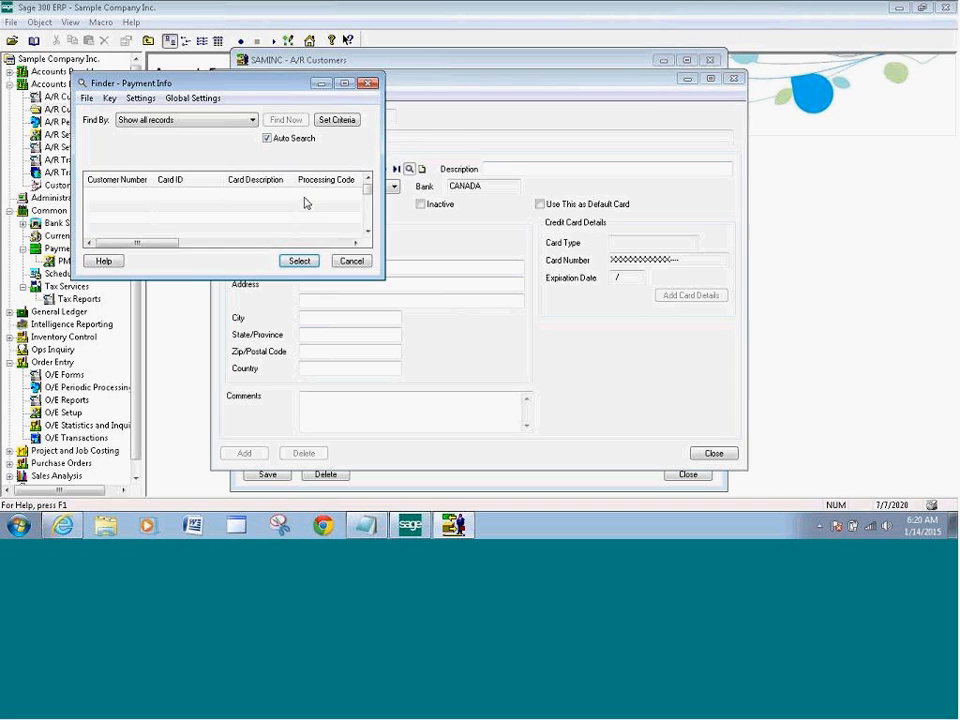
click(297, 265)
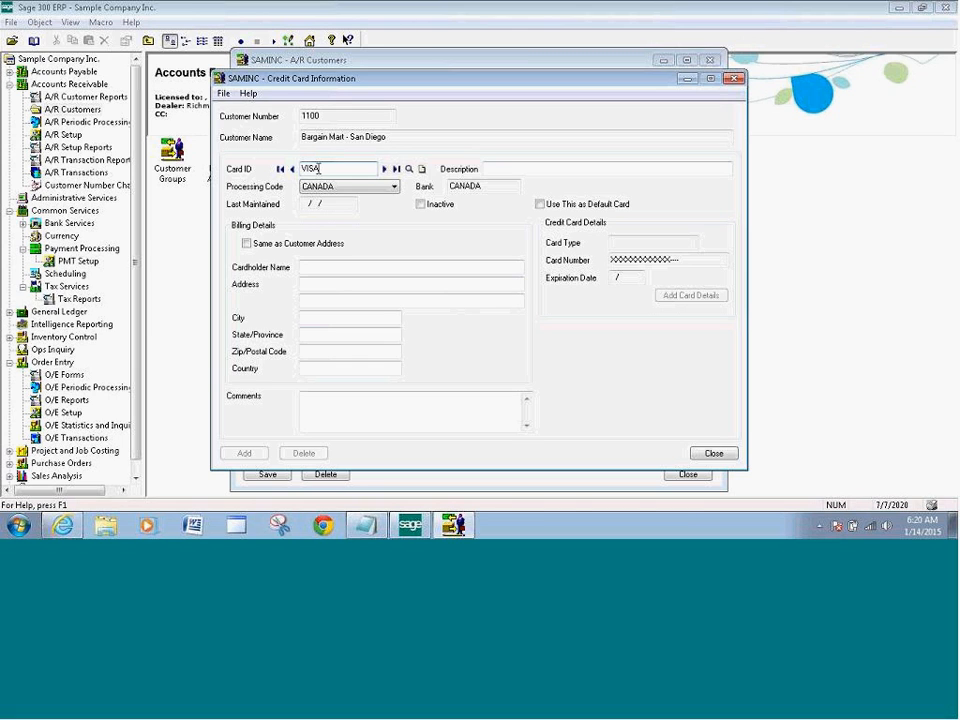
key(Tab)
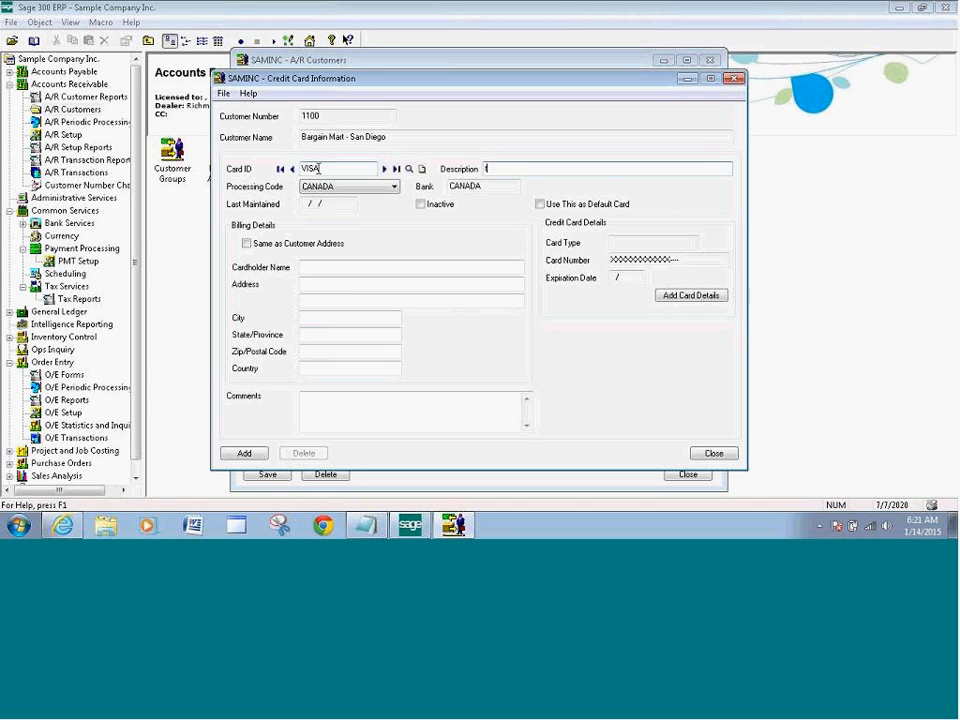
key(BackSpace)
key(BackSpace)
text(T)
key(Tab)
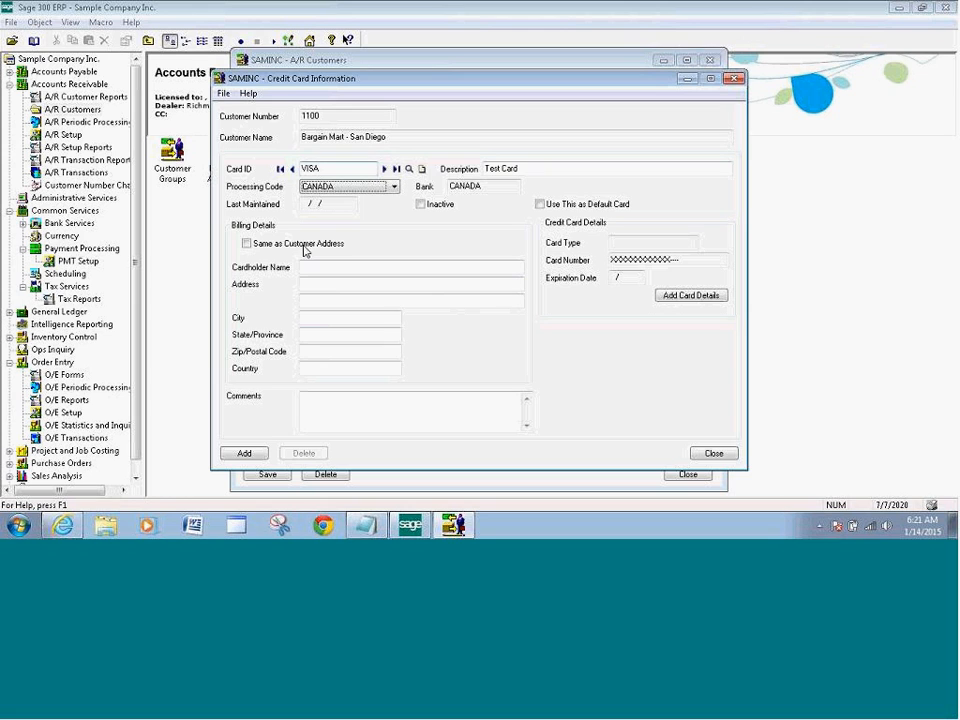
Choose processing code SPSCREDITCAR and use the customer's address as the billing address
click(395, 187)
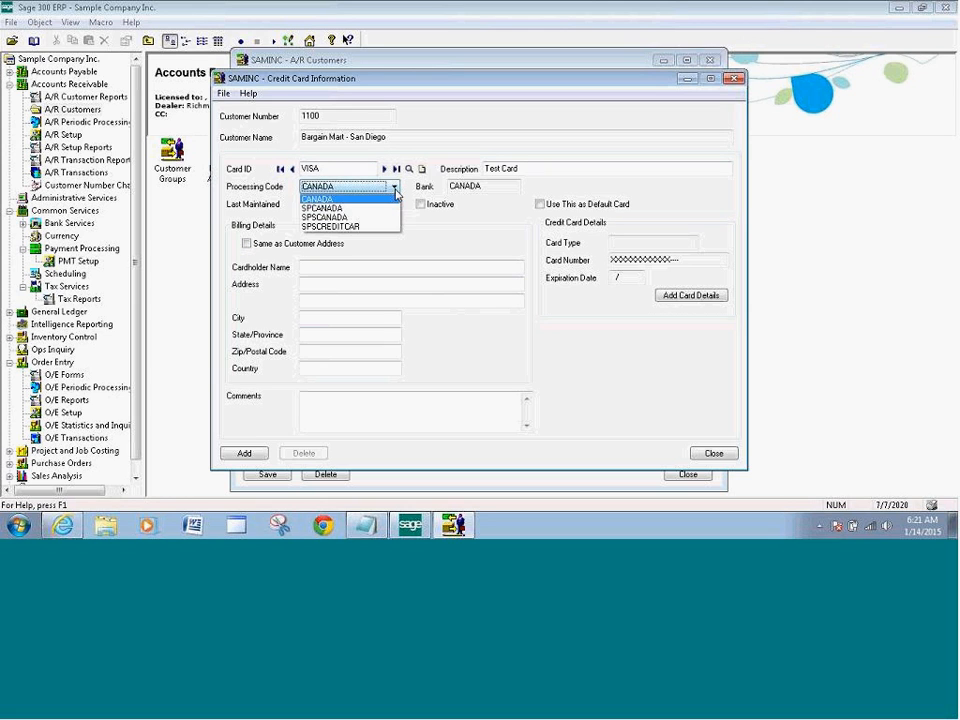
click(335, 228)
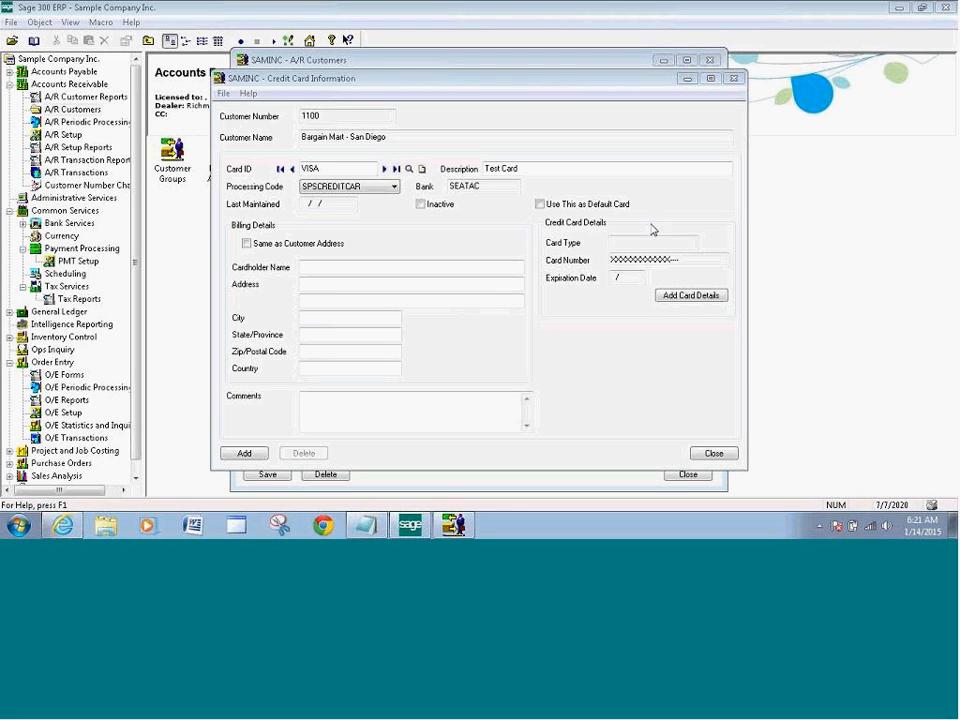
click(246, 244)
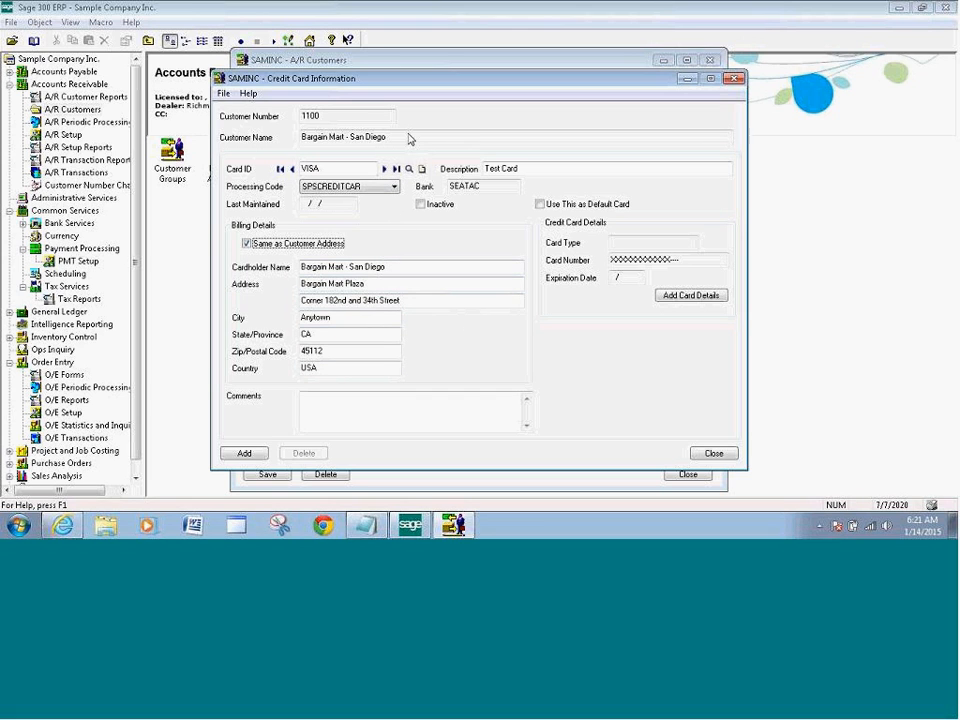
click(639, 21)
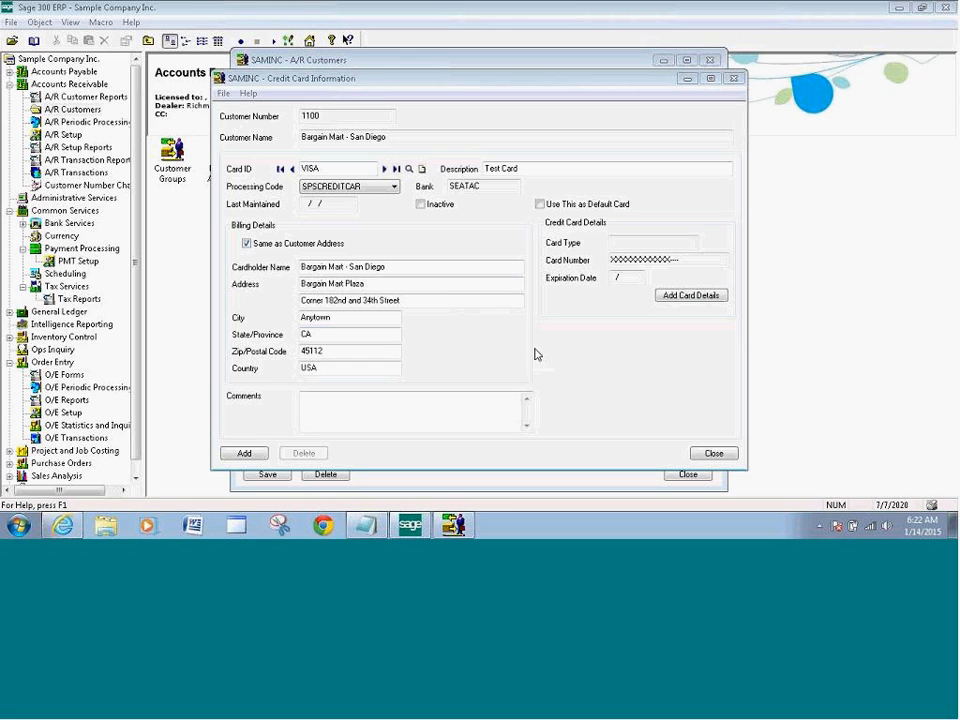
Enter the Visa card number with expiry year 16 in Sage Exchange Vault, correct it, and save the card
click(688, 300)
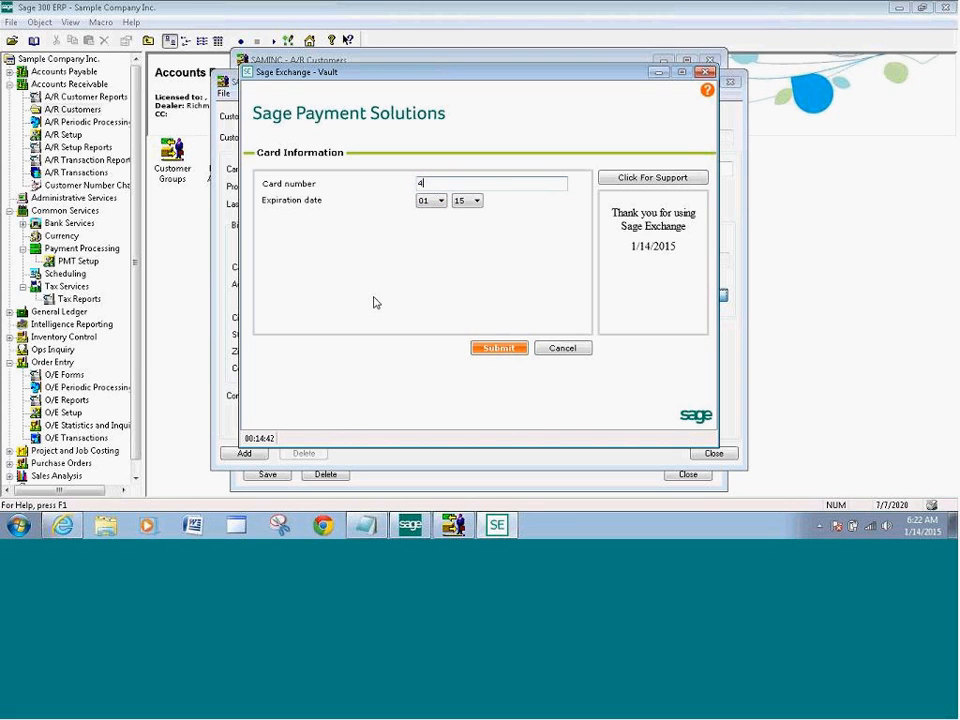
text(111111111111111)
click(478, 202)
click(465, 227)
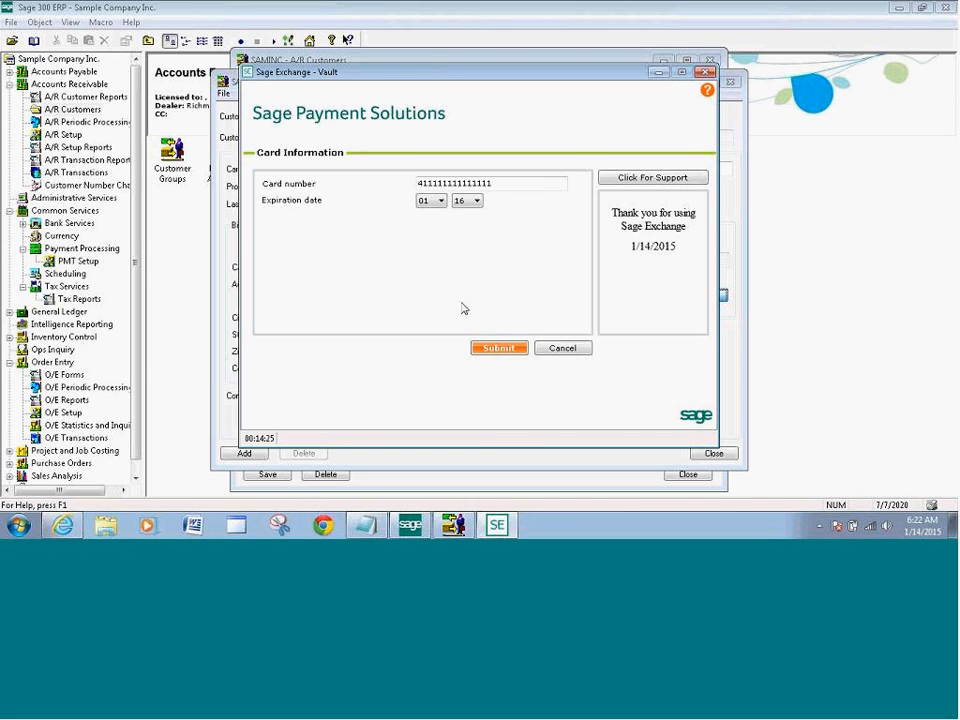
click(496, 348)
click(517, 189)
text(1)
click(498, 348)
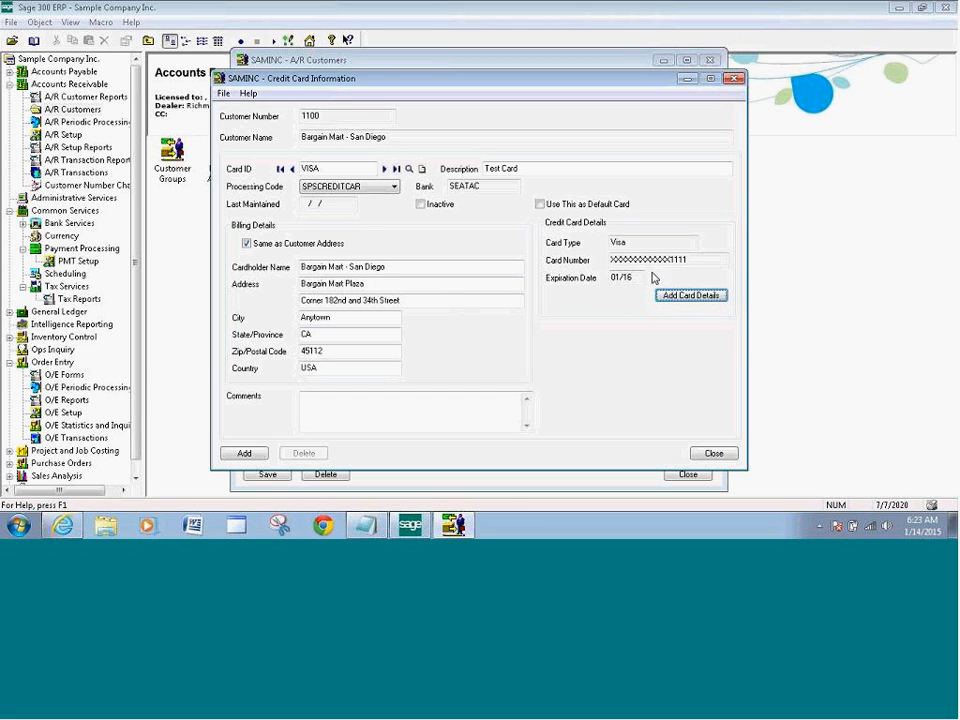
click(244, 454)
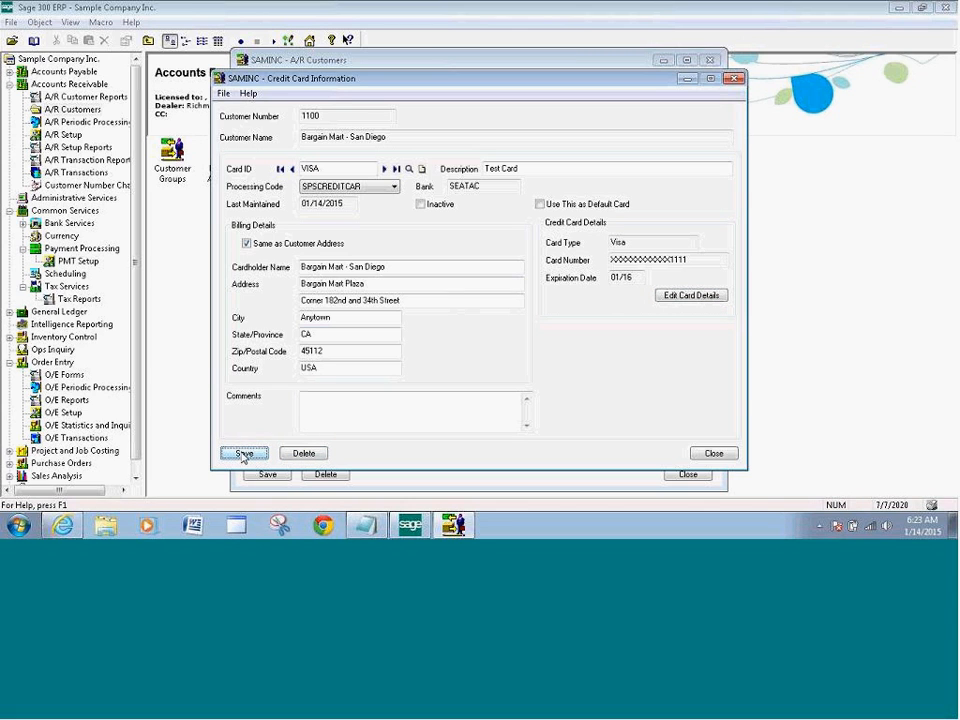
Keep the VISA Test Card on customer 1100's card list, then save and close the customer record
click(713, 454)
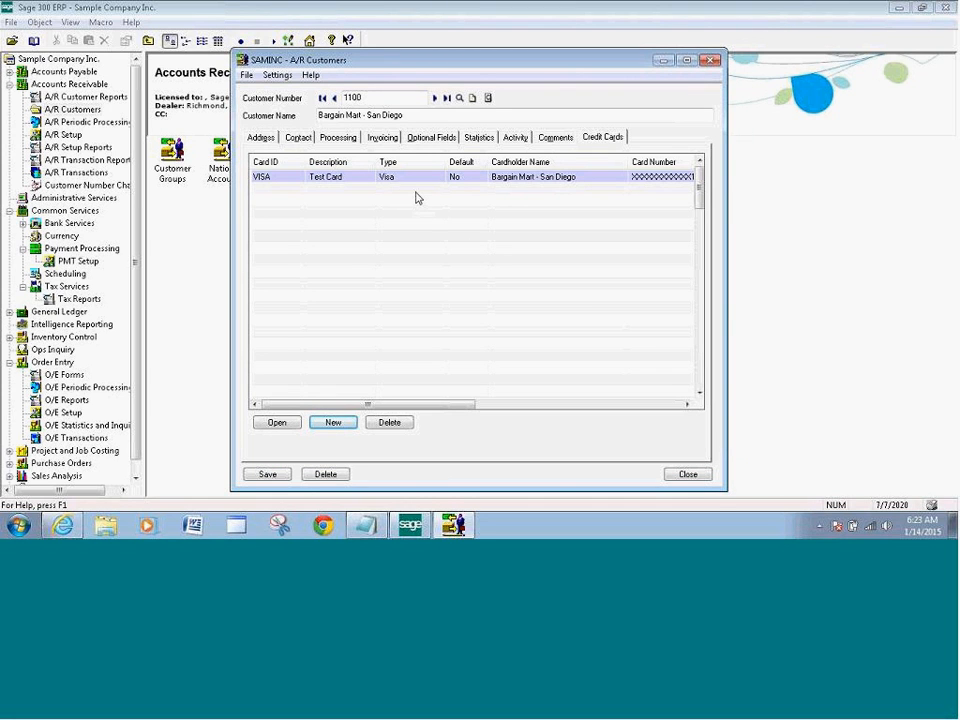
click(700, 230)
drag(700, 228, 701, 270)
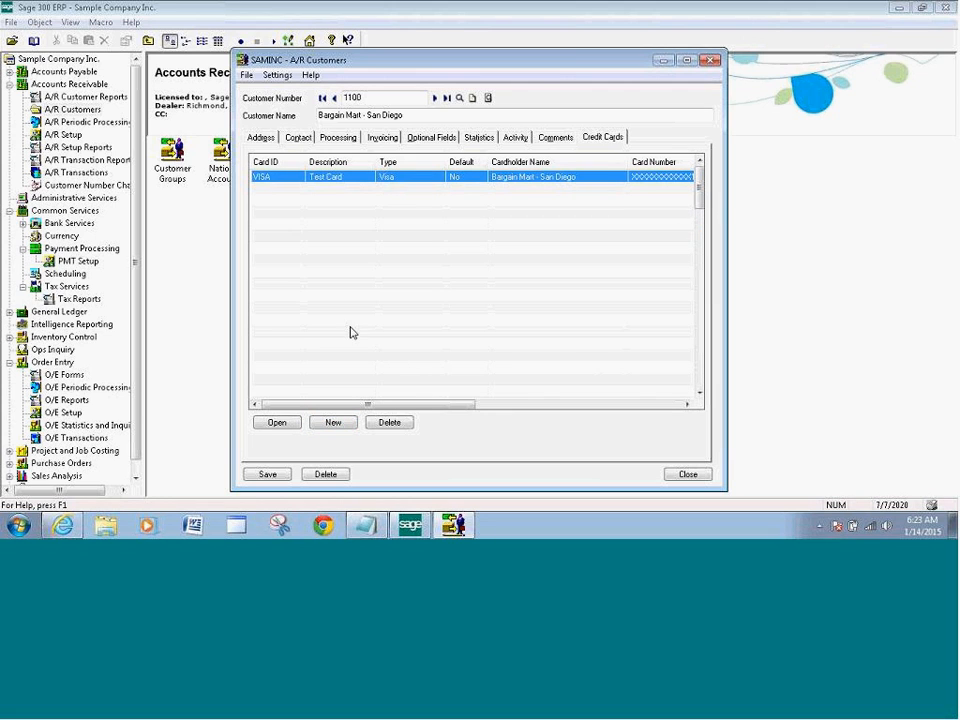
click(267, 476)
click(688, 475)
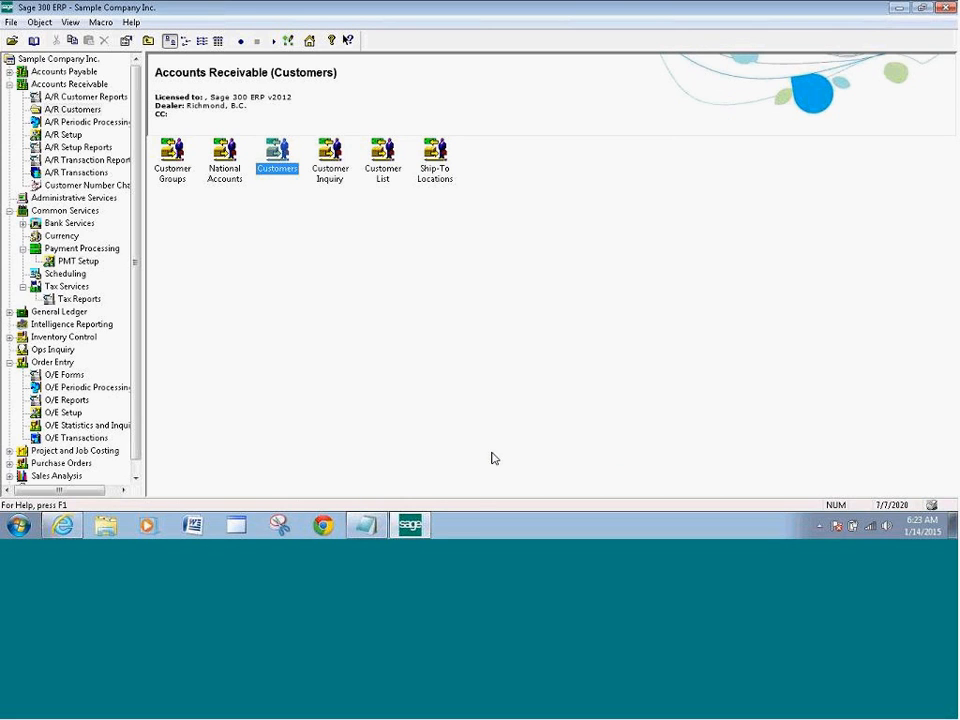
Start a new O/E order for customer 1100, Bargain Mart - San Diego
drag(137, 226, 137, 238)
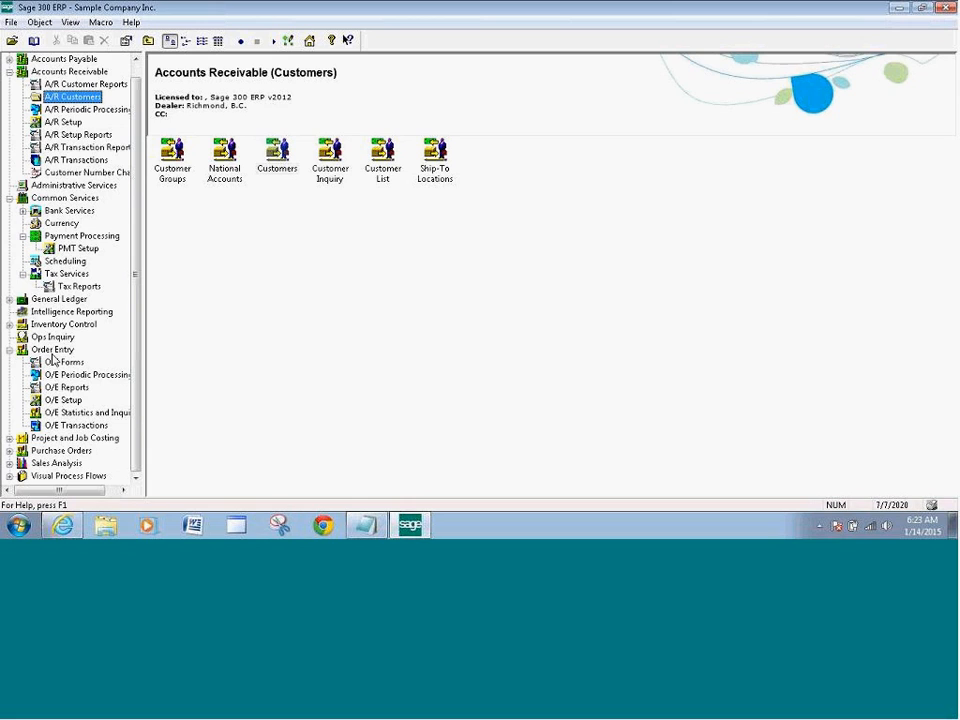
click(74, 425)
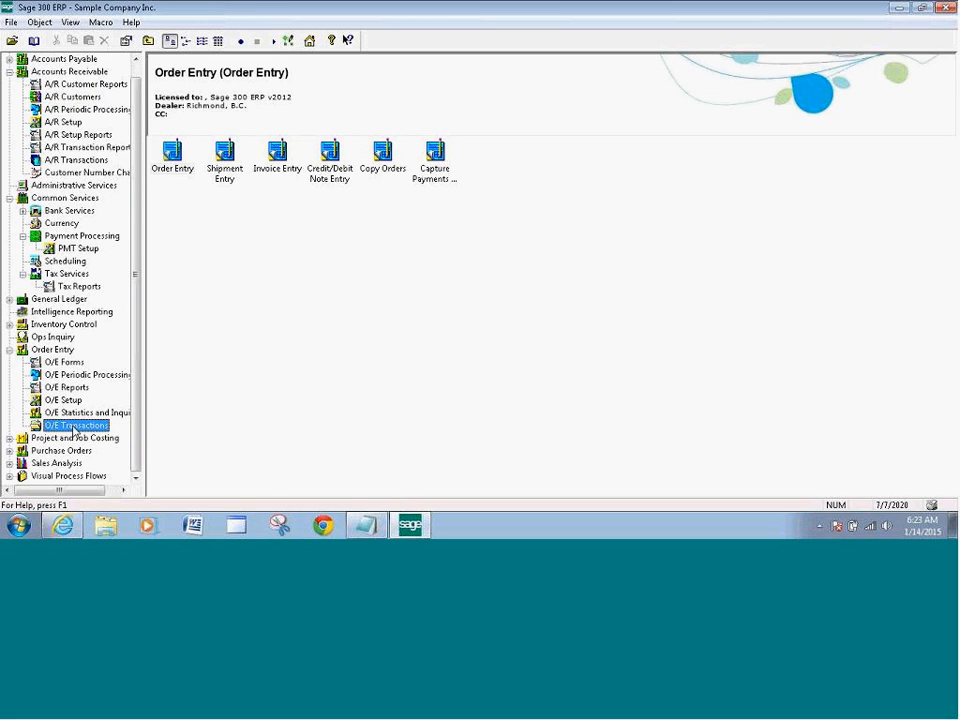
double_click(172, 166)
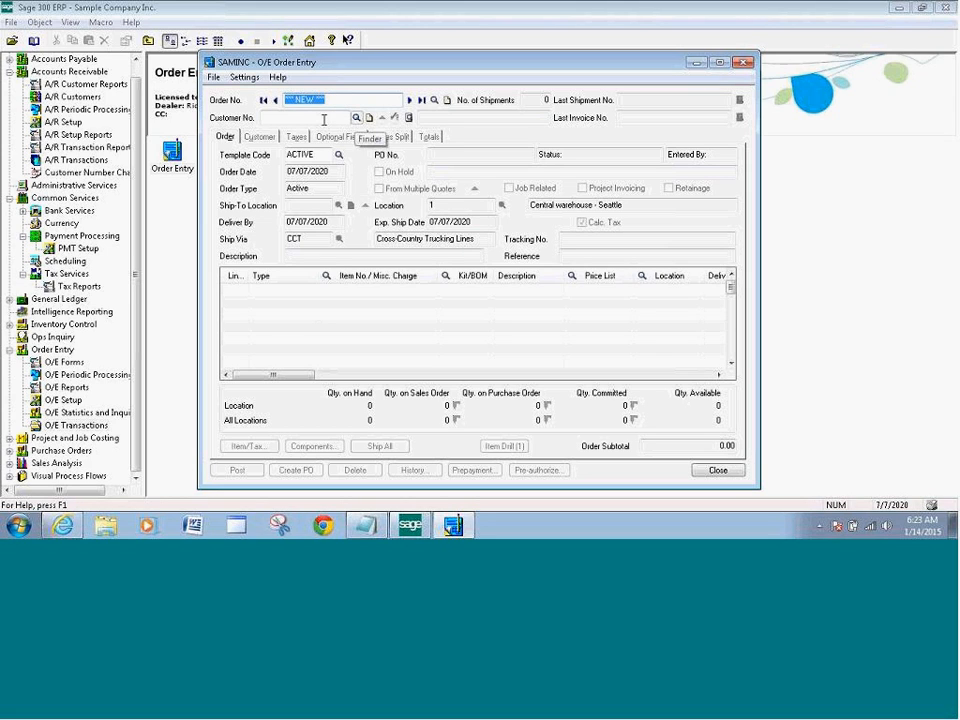
click(356, 117)
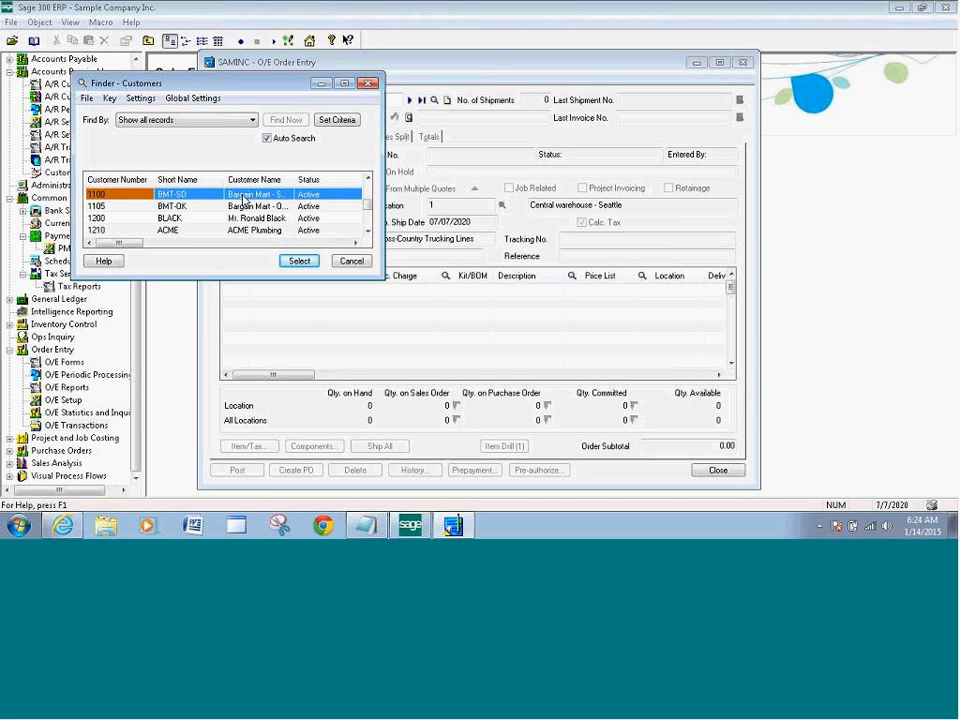
click(299, 260)
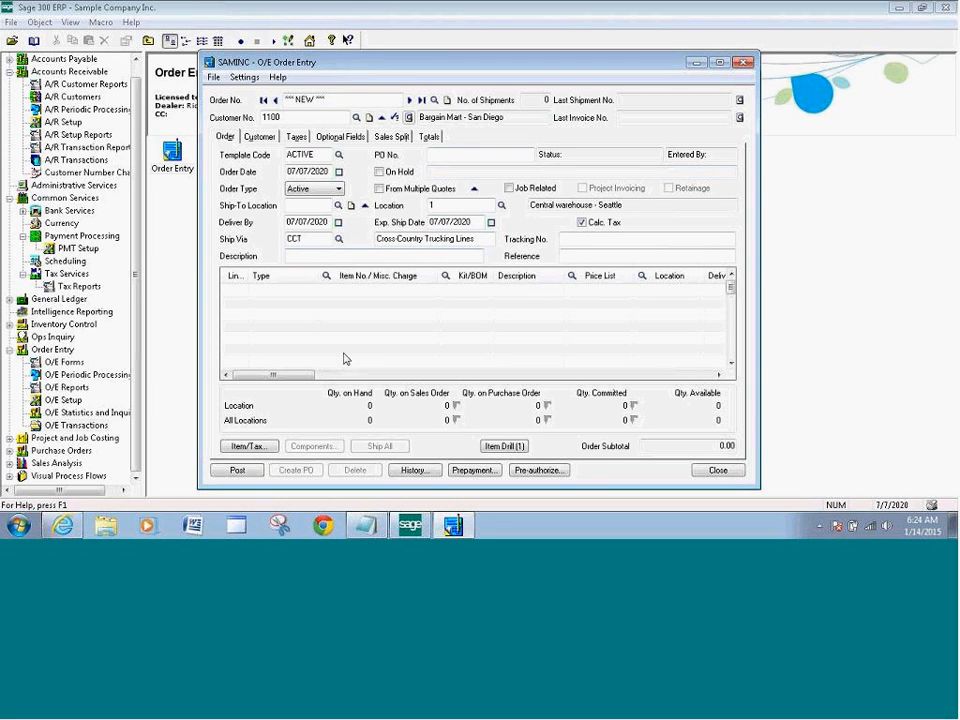
Add an order line for item A1-103/0 with quantity ordered 1
click(387, 289)
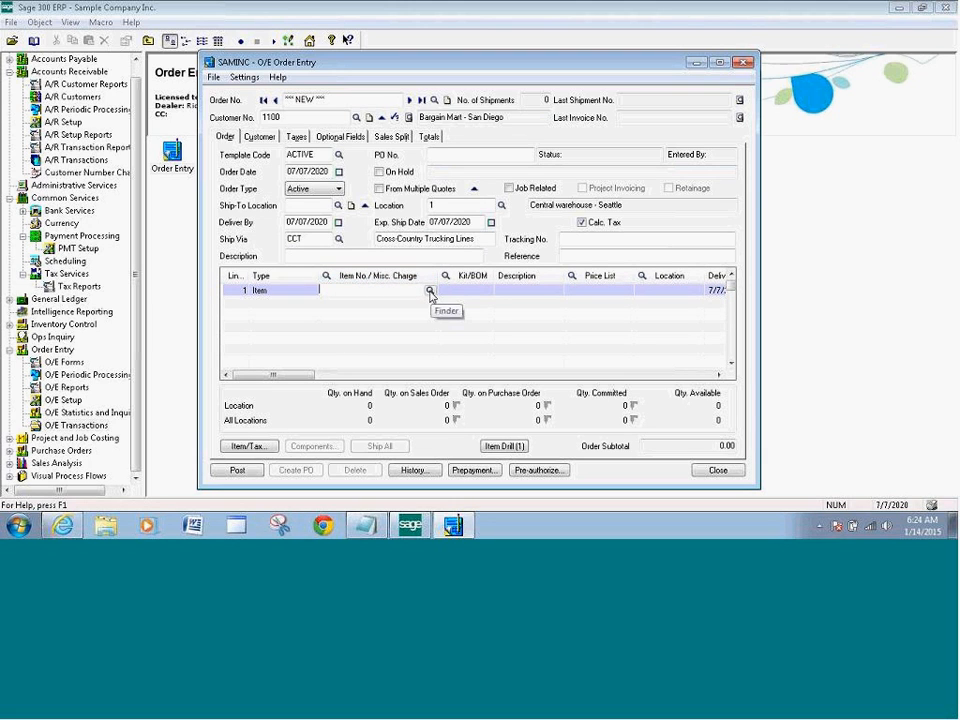
click(430, 291)
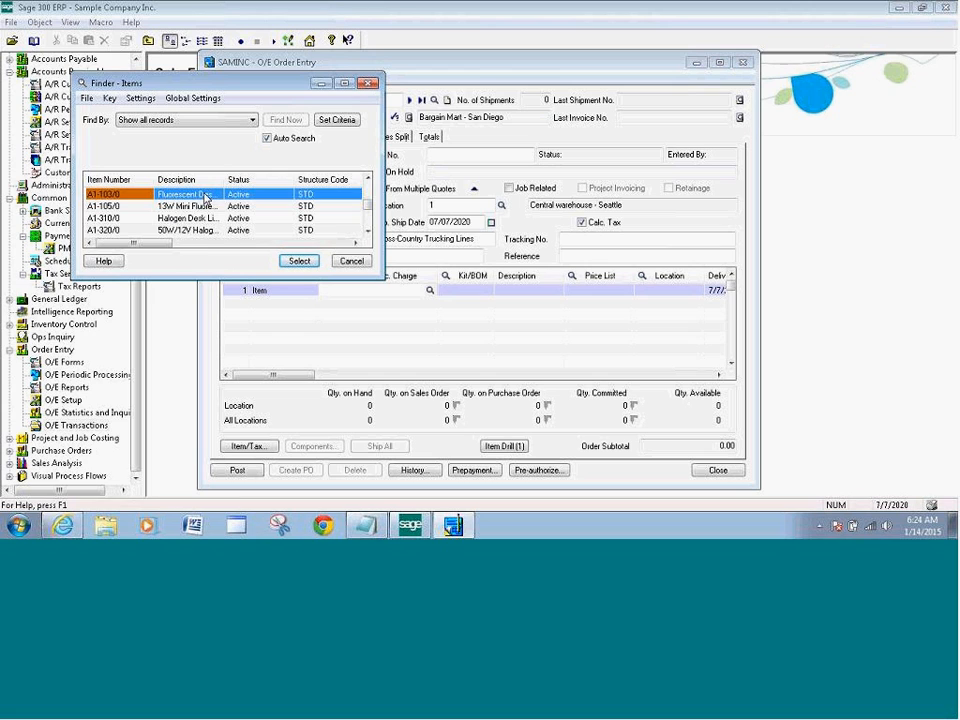
click(298, 262)
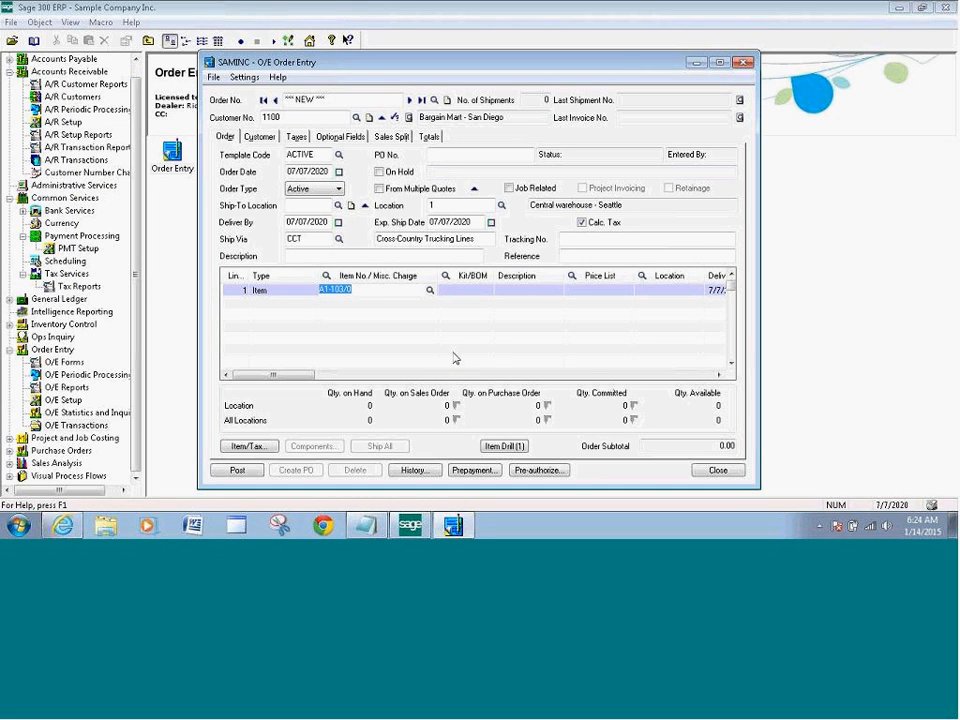
key(Tab)
key(Tab)
key(Tab)
key(Tab)
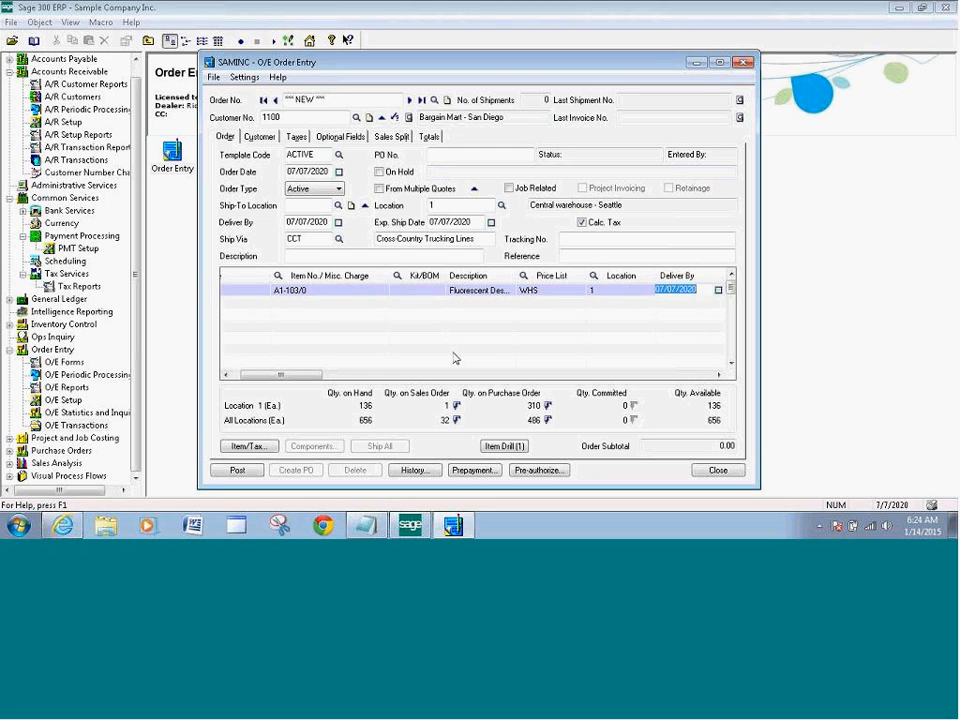
key(Tab)
key(Tab)
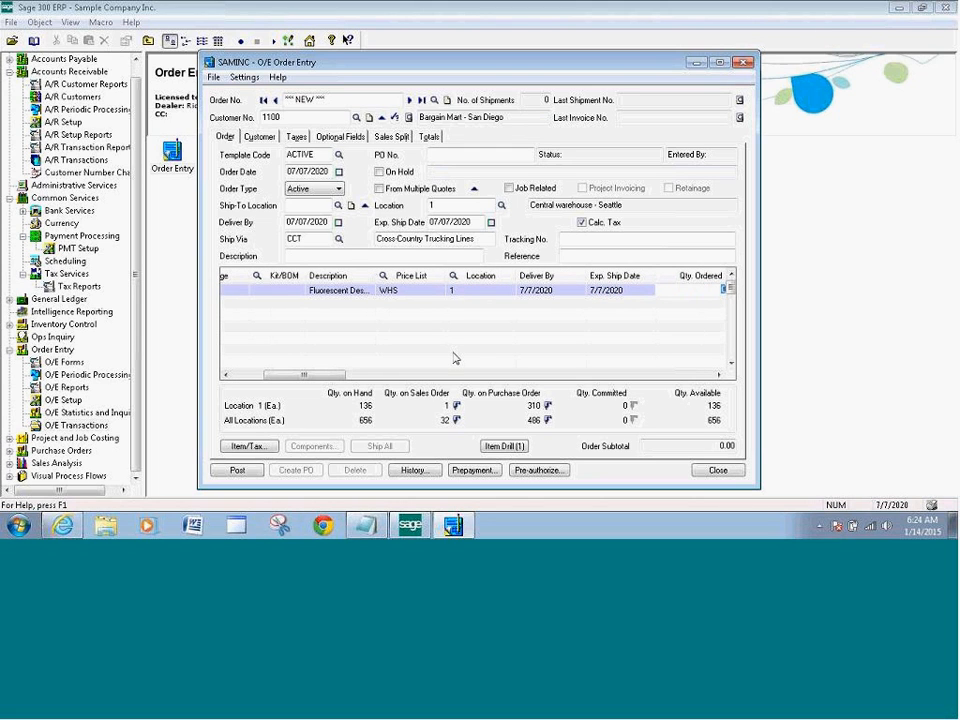
text(1)
key(Tab)
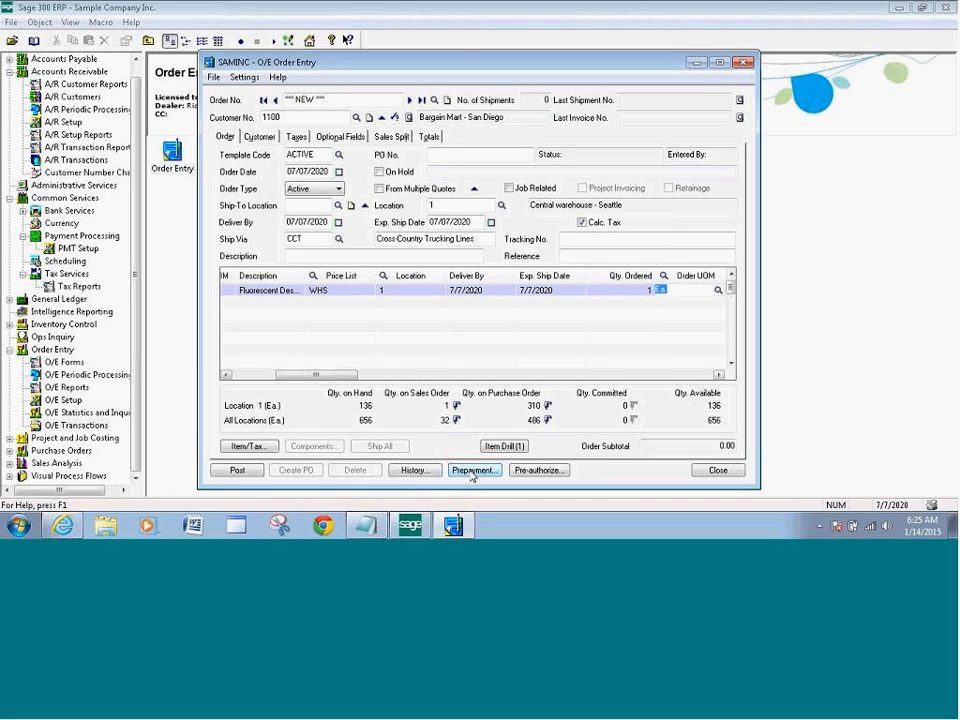
Create a new prepayment batch named 'Test Batch' using bank SEATAC
click(471, 472)
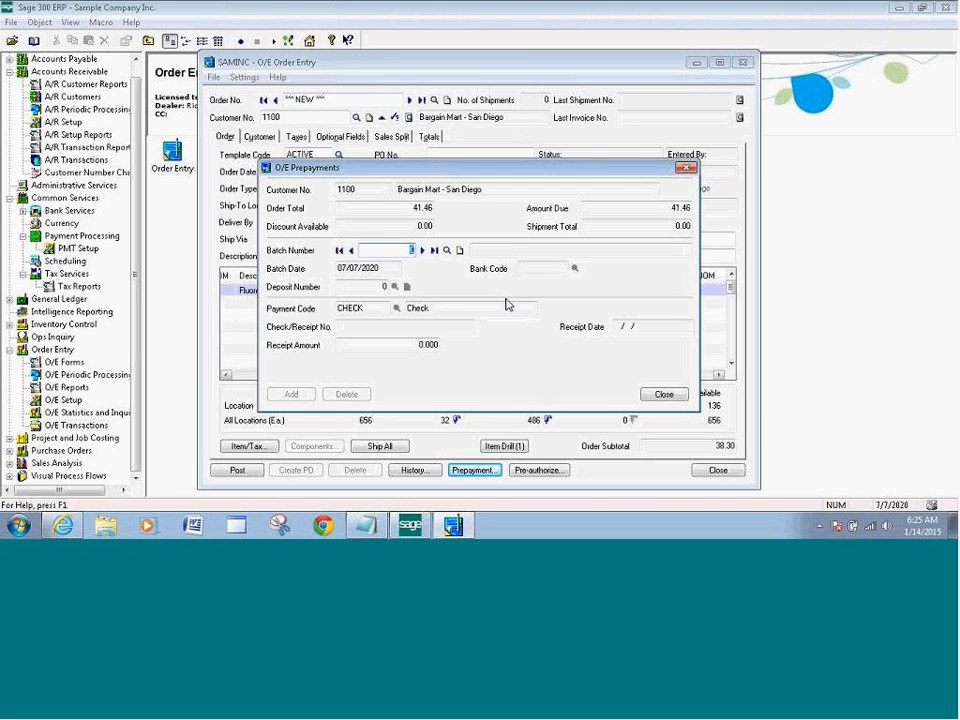
click(459, 251)
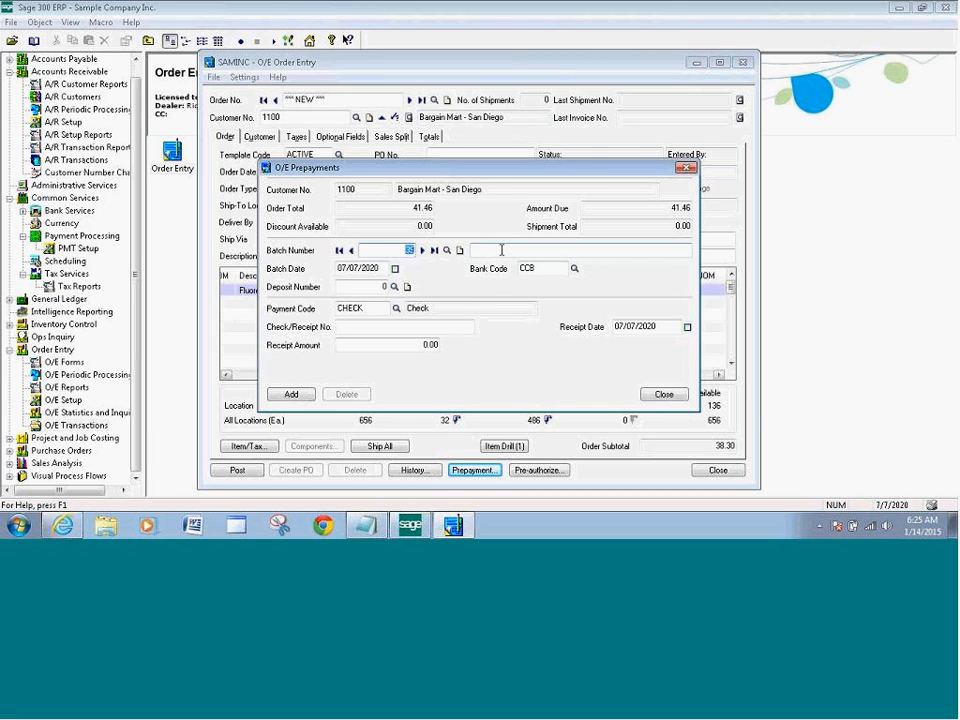
click(488, 250)
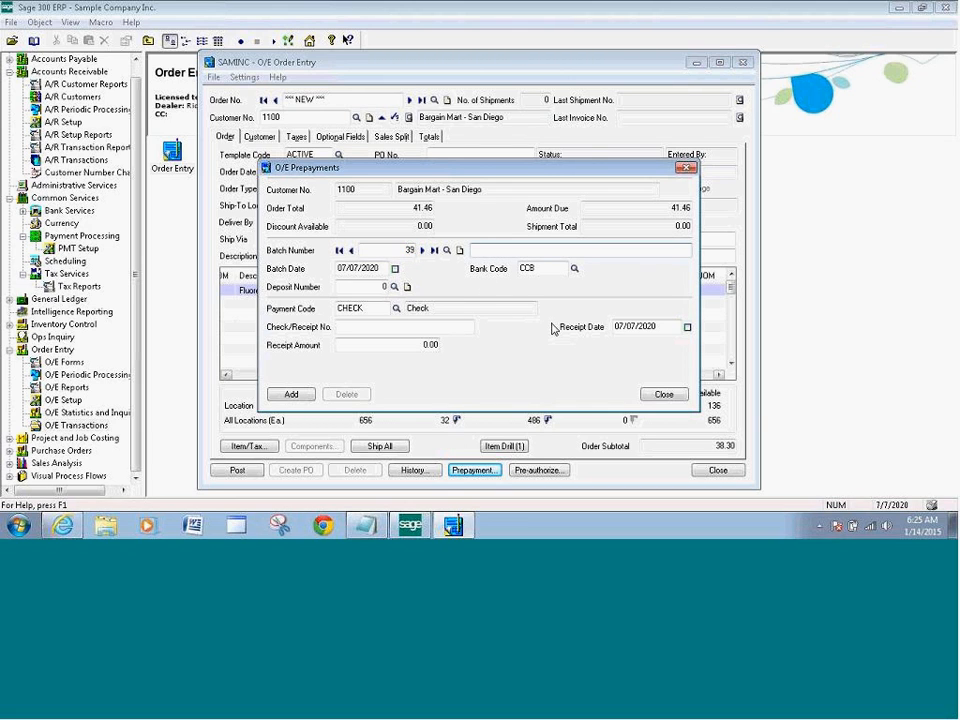
text(Test Batch)
click(574, 269)
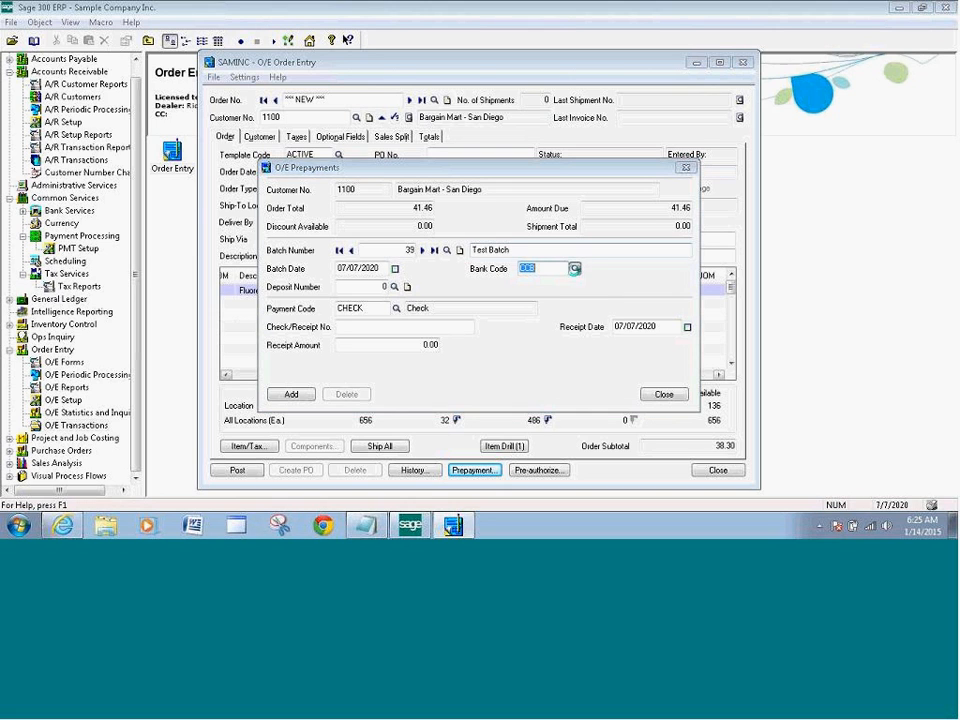
click(140, 231)
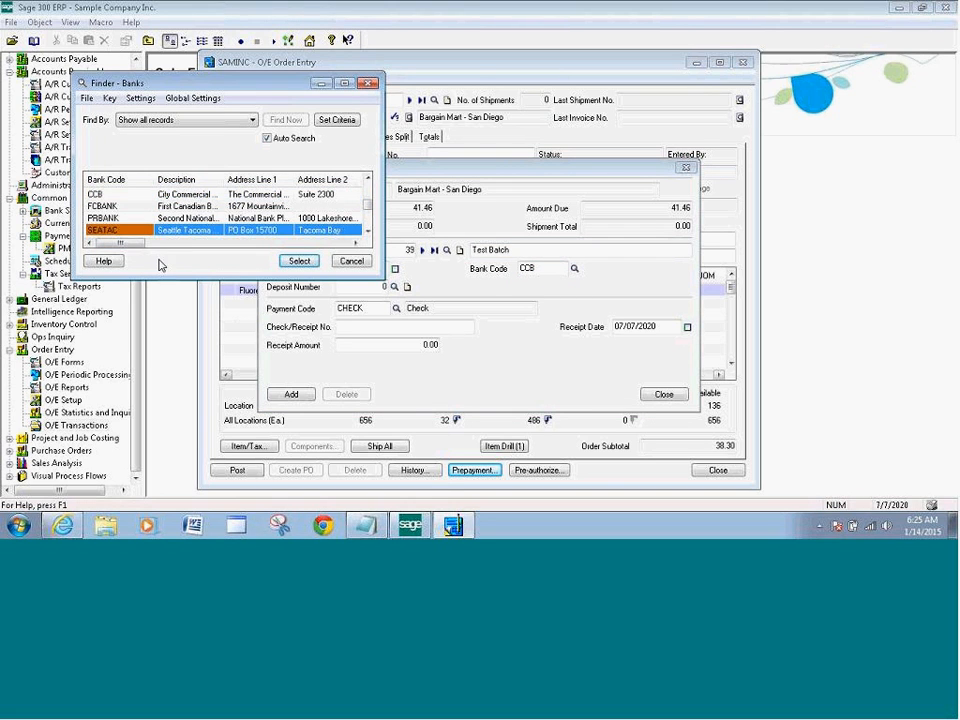
click(297, 260)
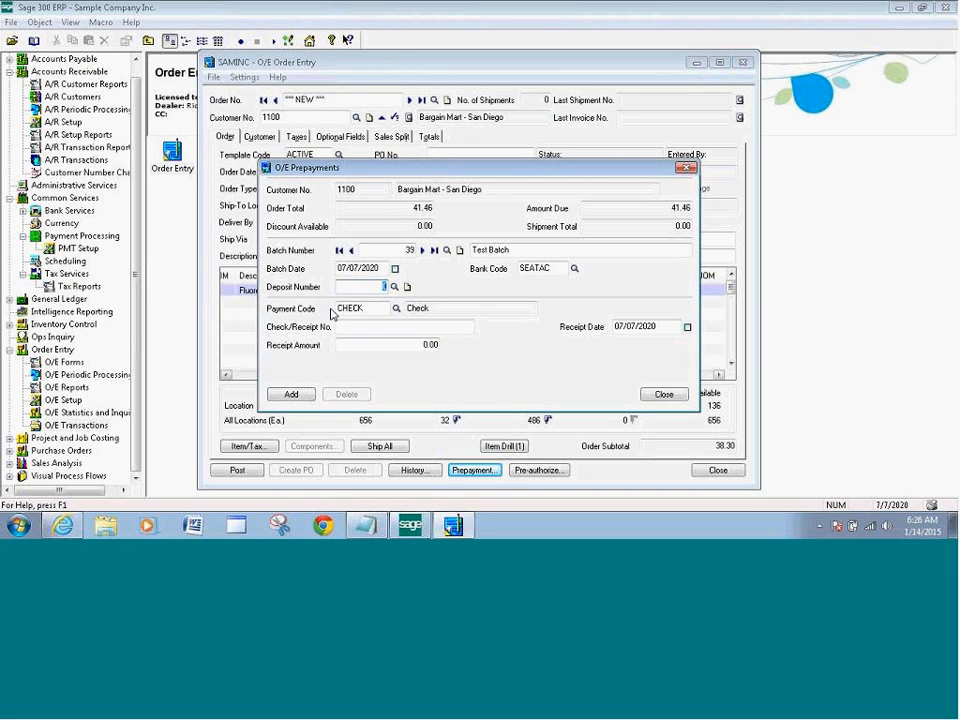
Add a prepayment with payment code VISA and receipt amount 41.46
click(395, 309)
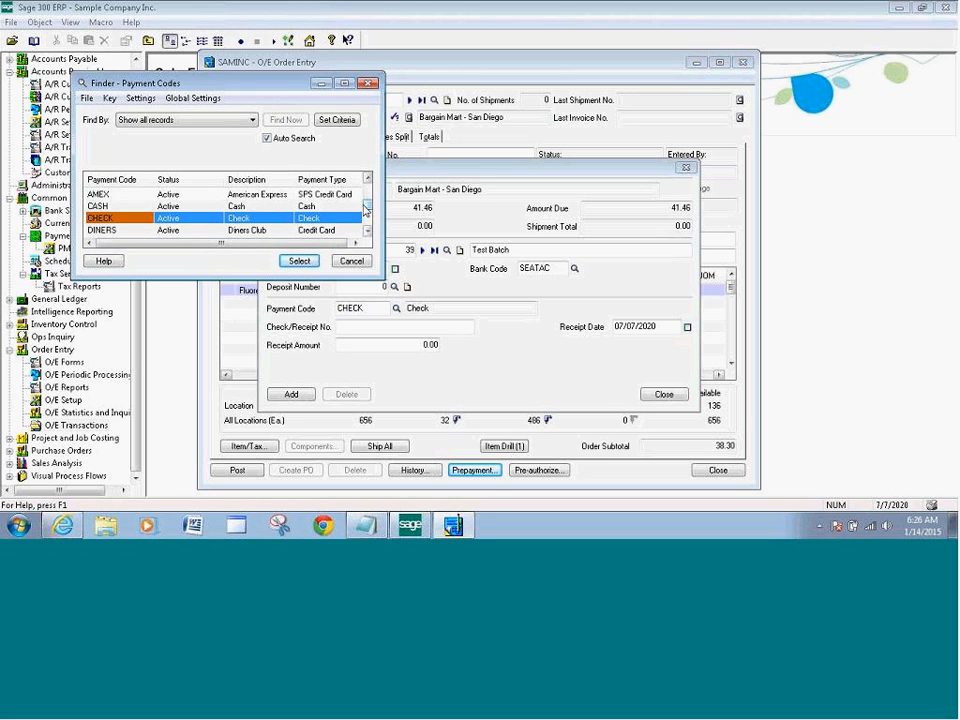
drag(367, 206, 367, 220)
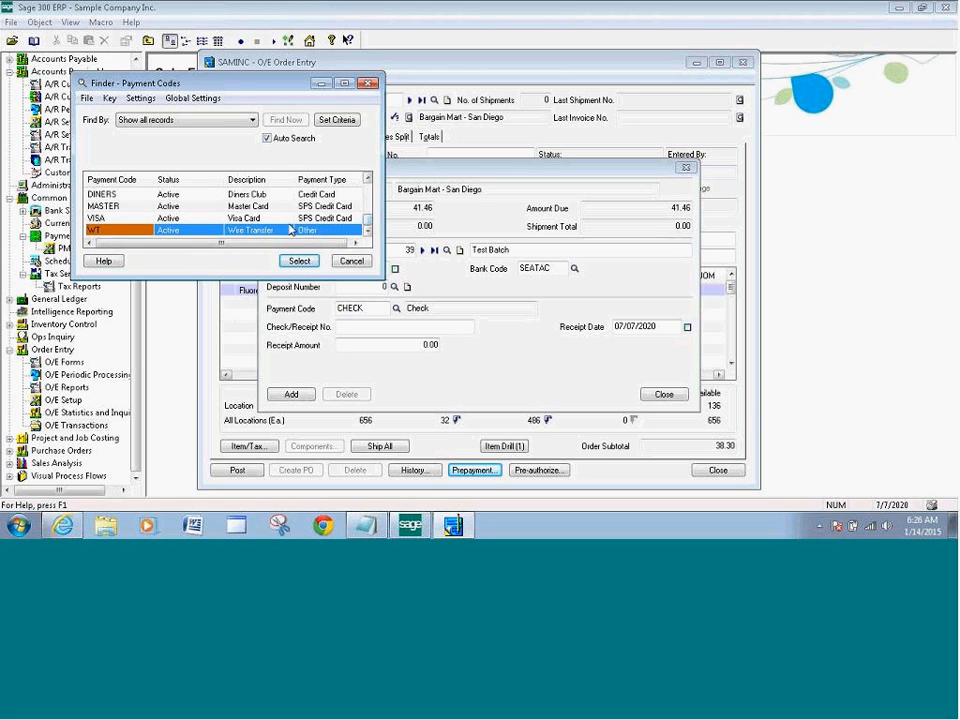
click(155, 218)
click(285, 261)
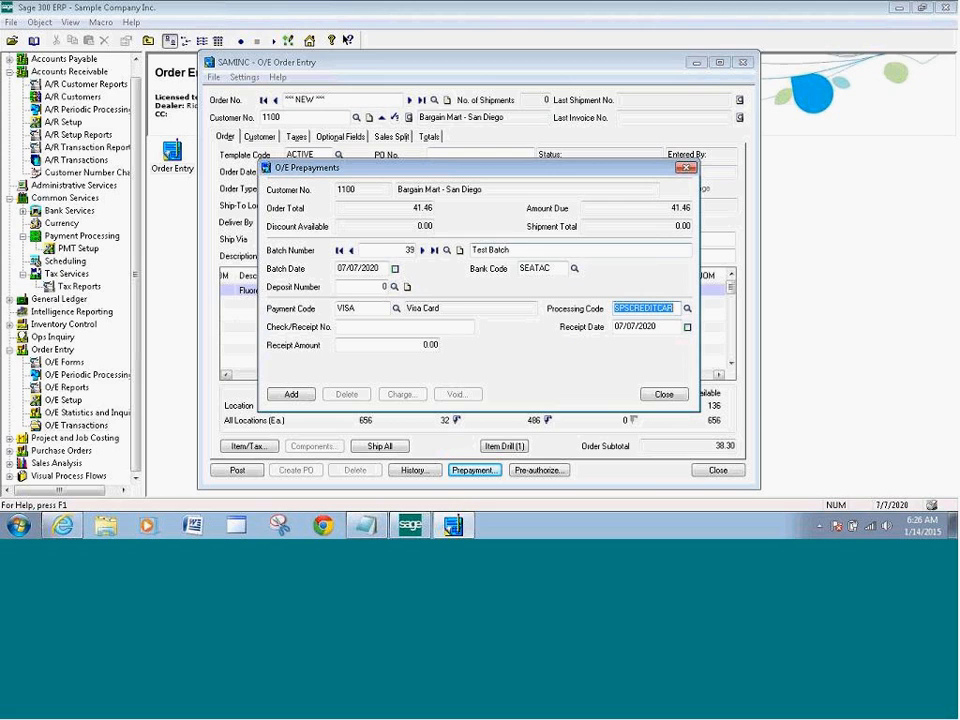
drag(420, 344, 456, 345)
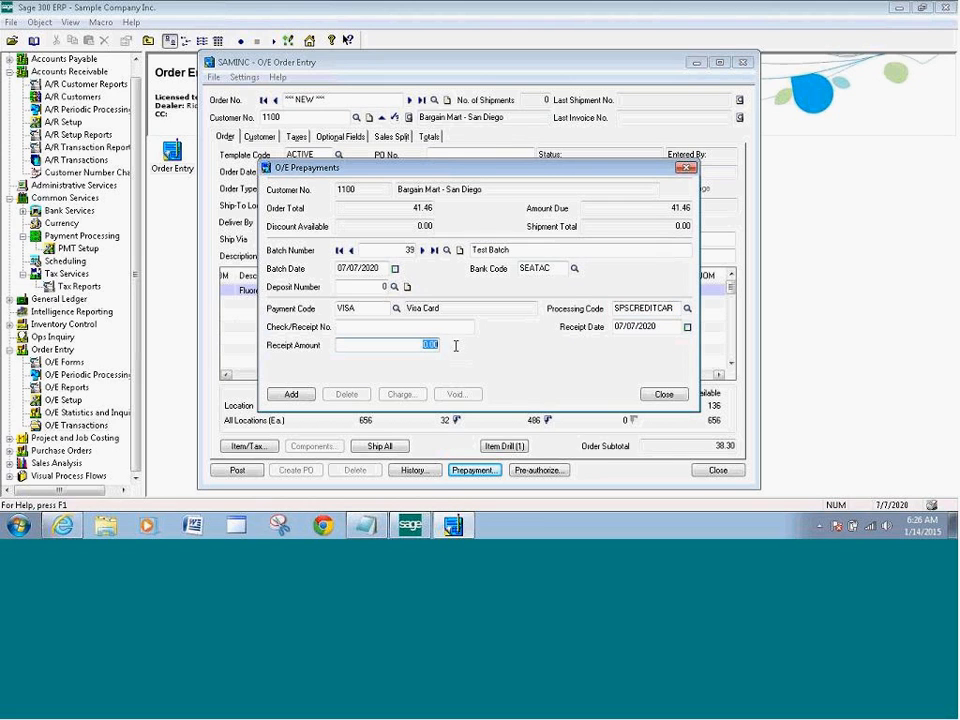
text(41.46)
click(292, 396)
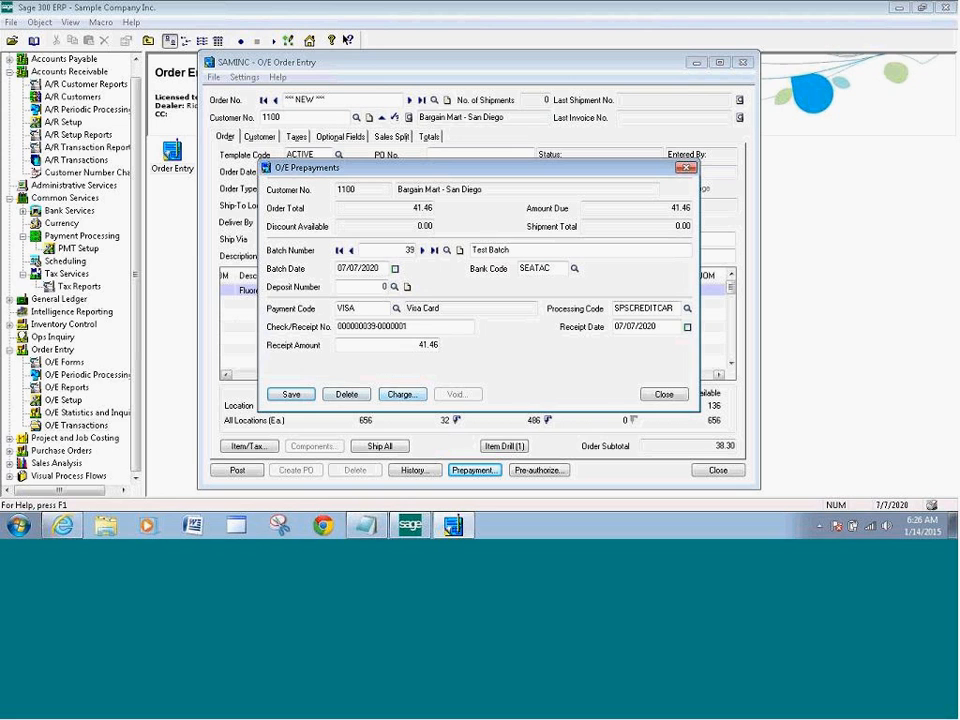
Charge the 41.46 prepayment to the customer's stored VISA card via Sage Exchange
click(401, 396)
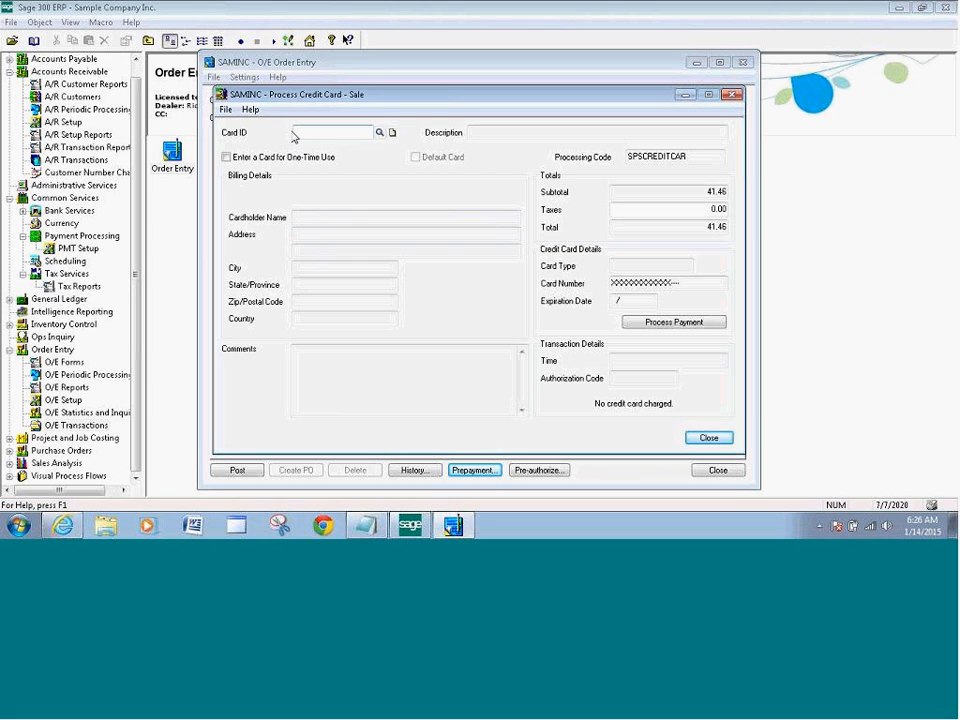
click(379, 132)
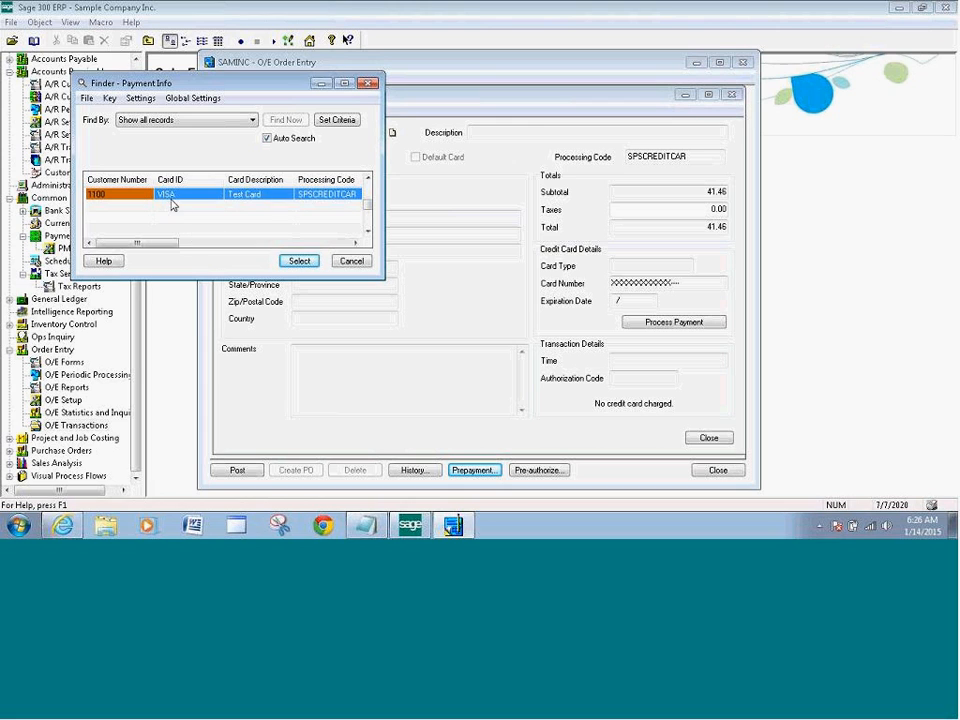
click(299, 260)
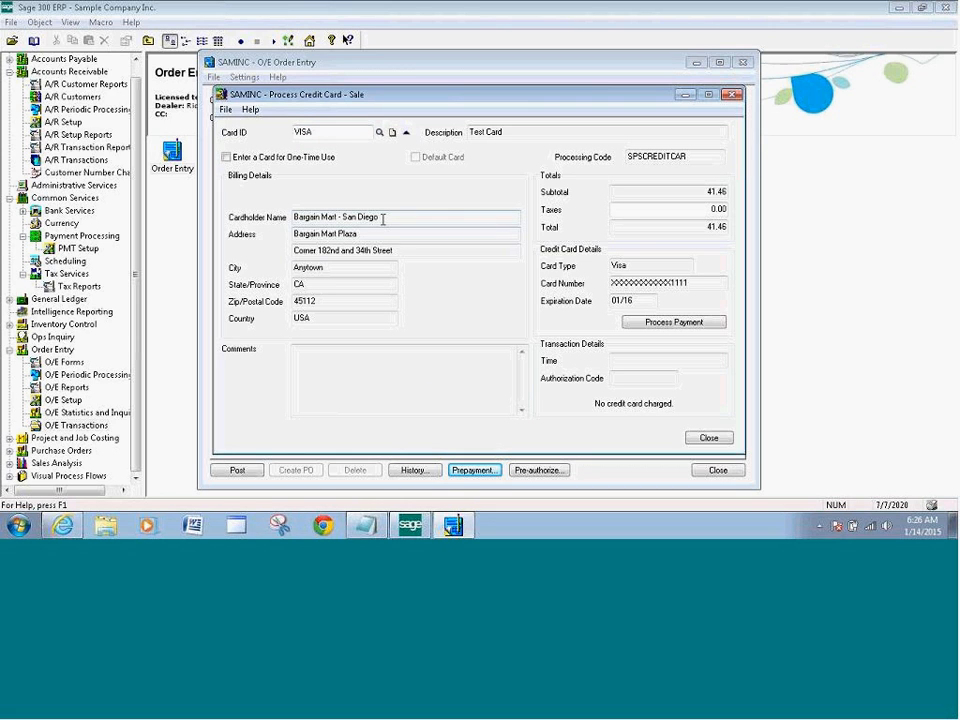
click(686, 325)
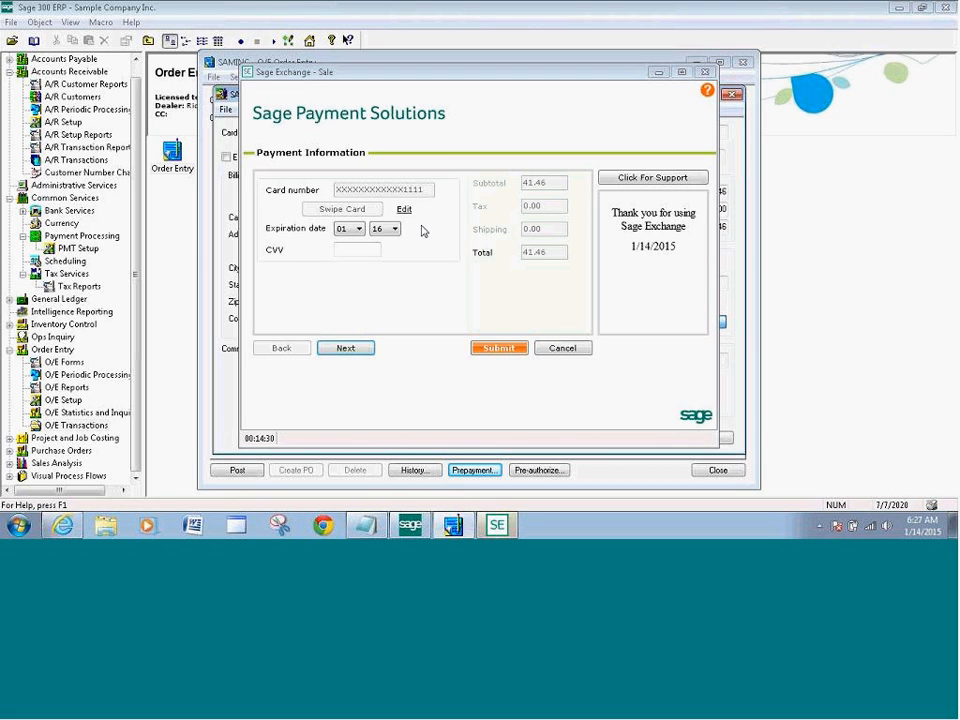
Enter the card security code, confirm billing details, and submit the 41.46 Visa sale
click(348, 251)
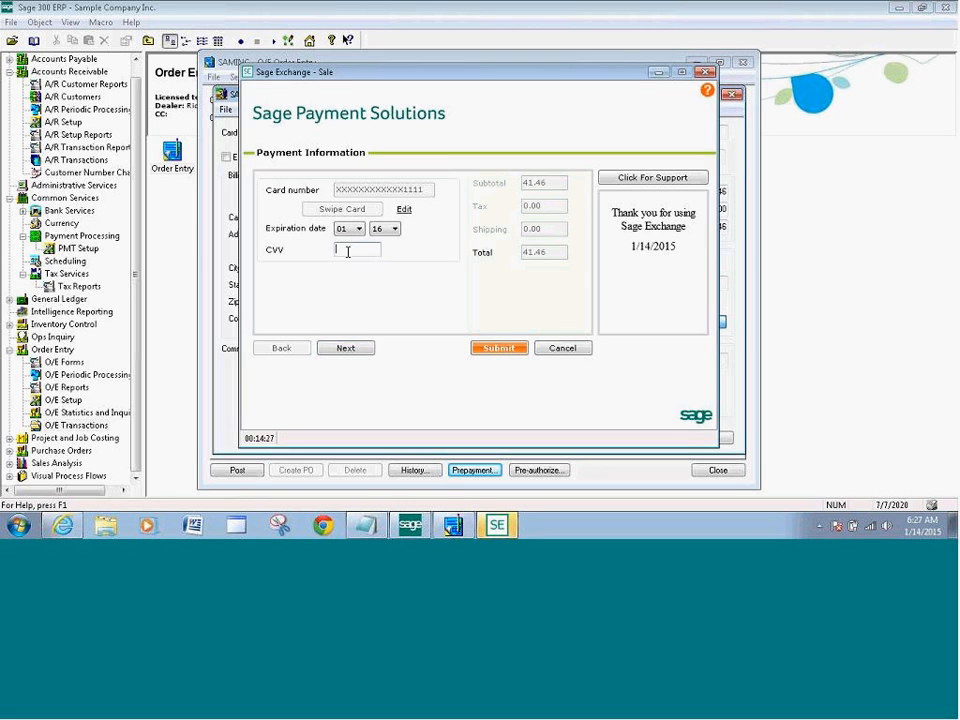
click(344, 348)
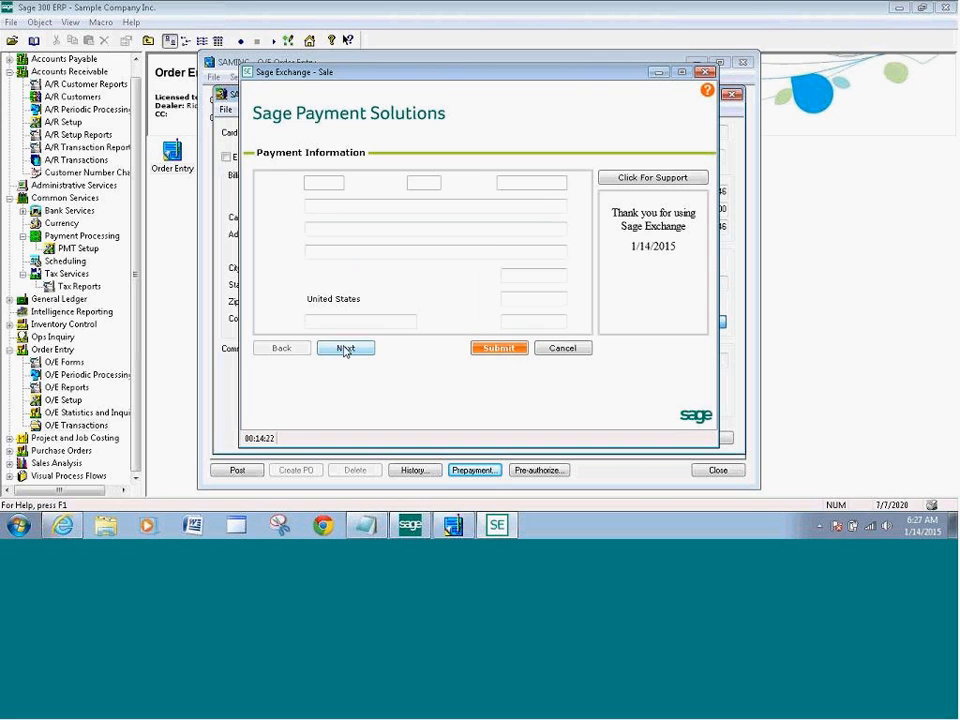
click(497, 352)
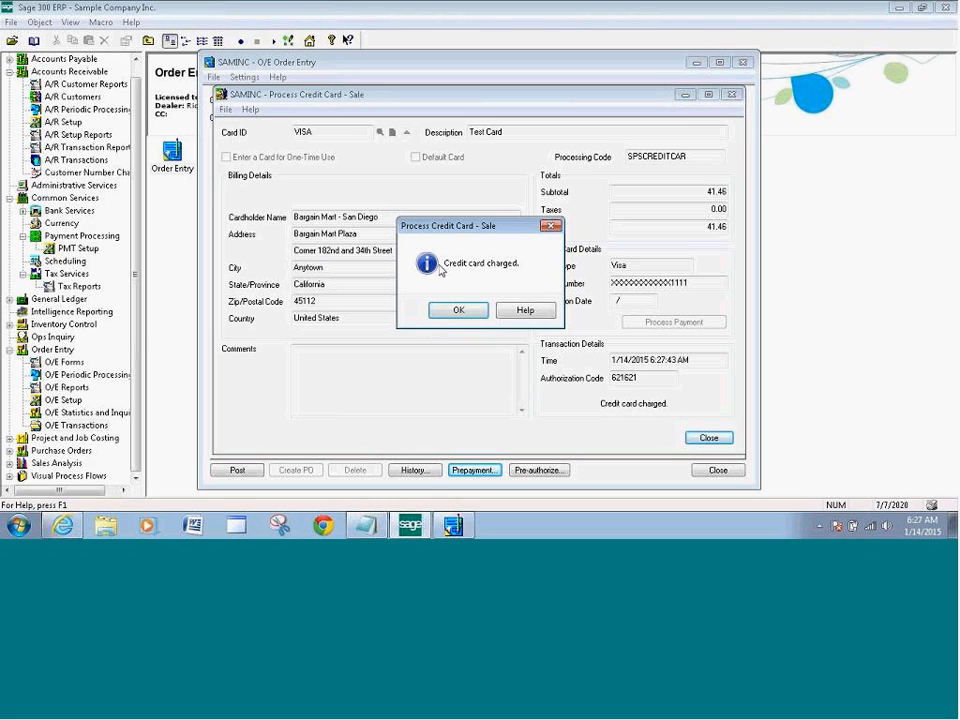
Dismiss the card-charged message and close the credit card and prepayment windows
click(462, 312)
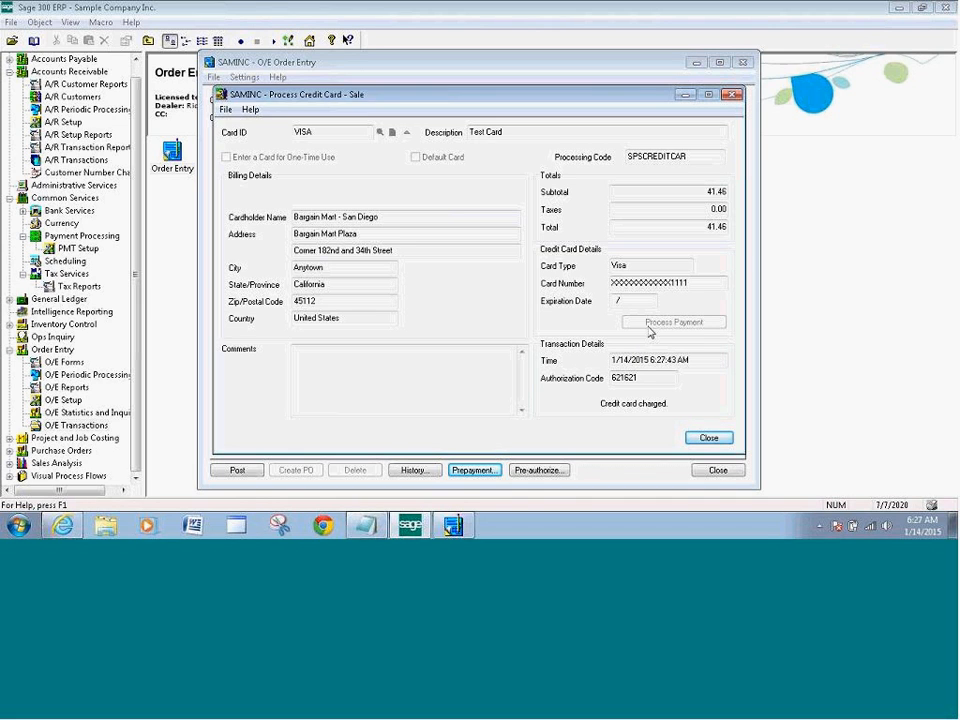
click(709, 438)
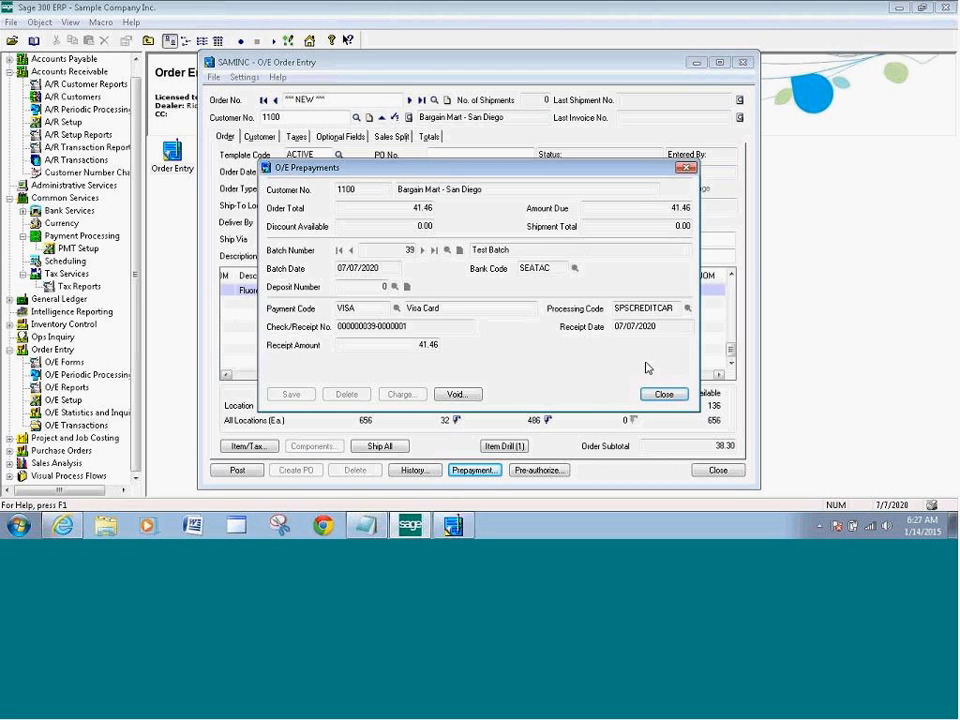
click(663, 395)
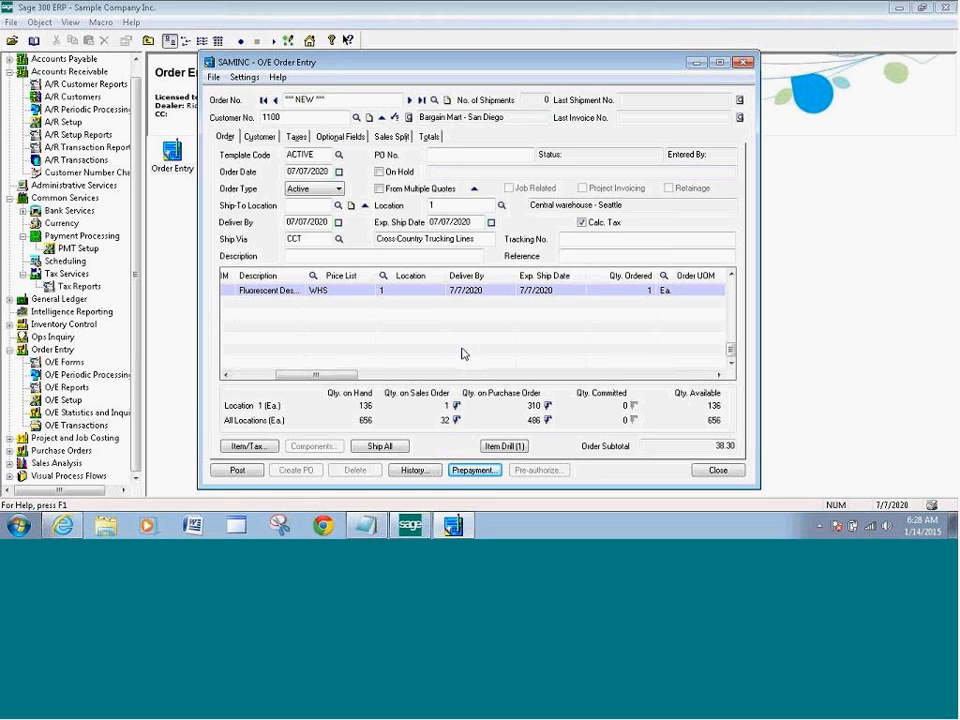
Post the prepaid order without printing documents, then close Order Entry
click(719, 470)
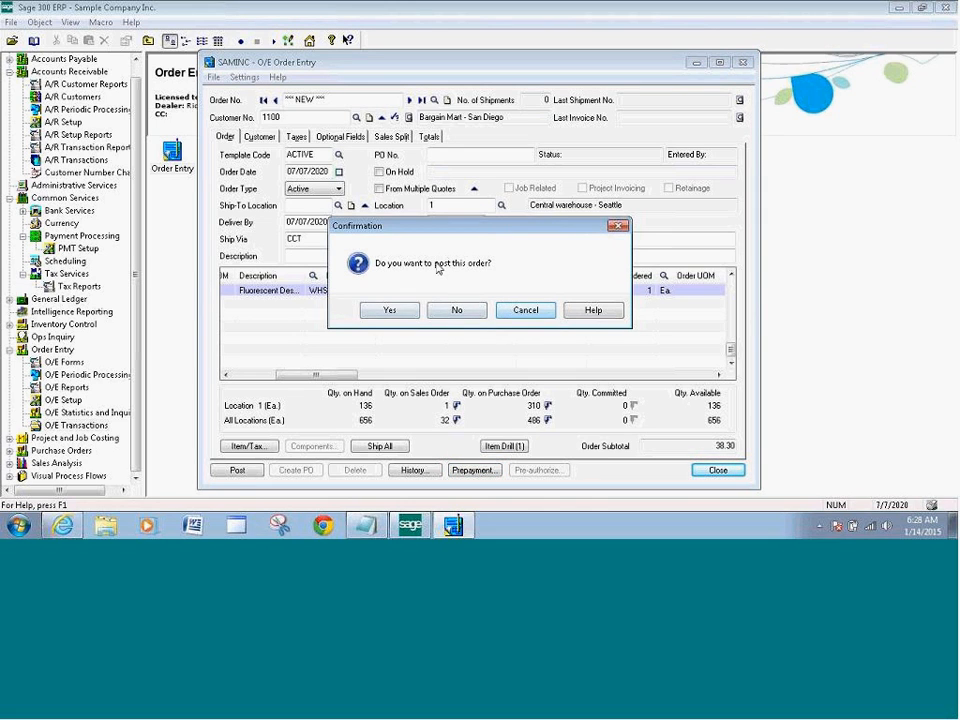
click(456, 310)
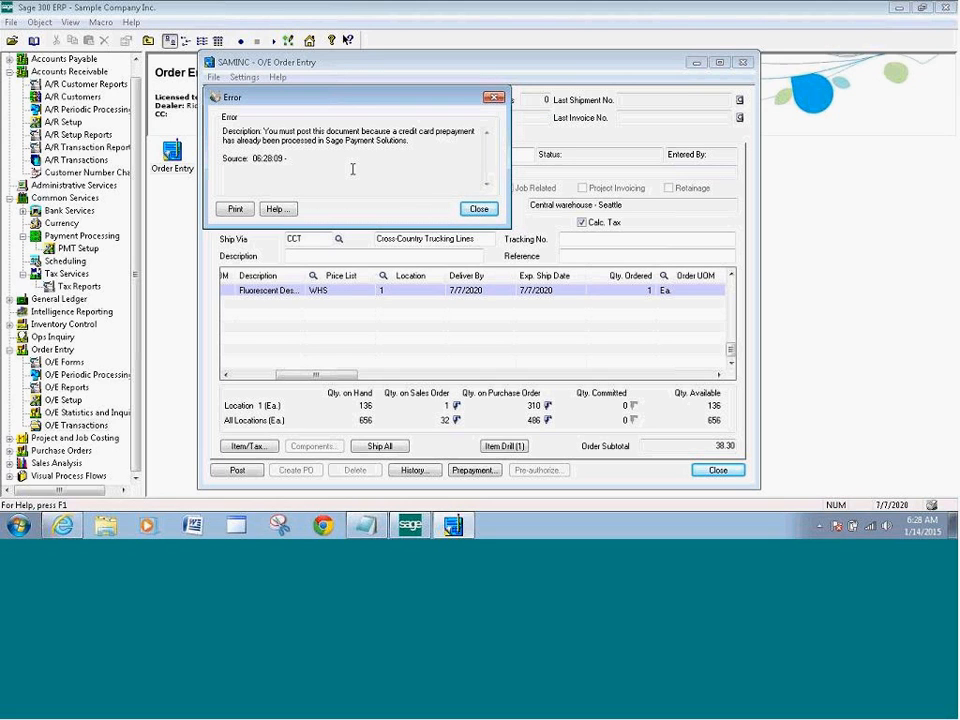
click(477, 208)
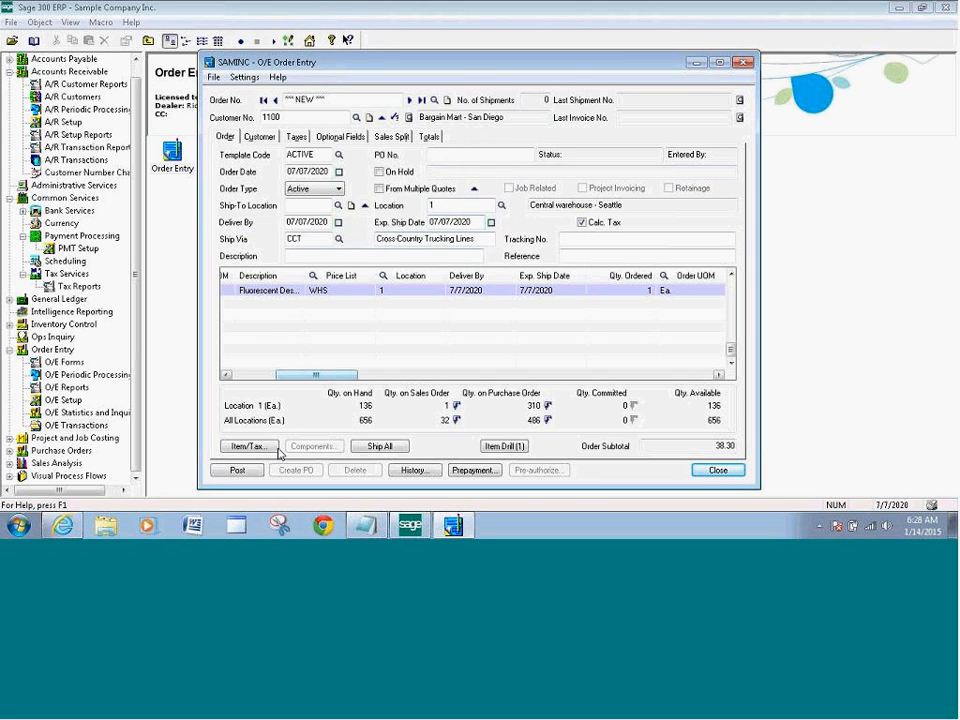
click(237, 470)
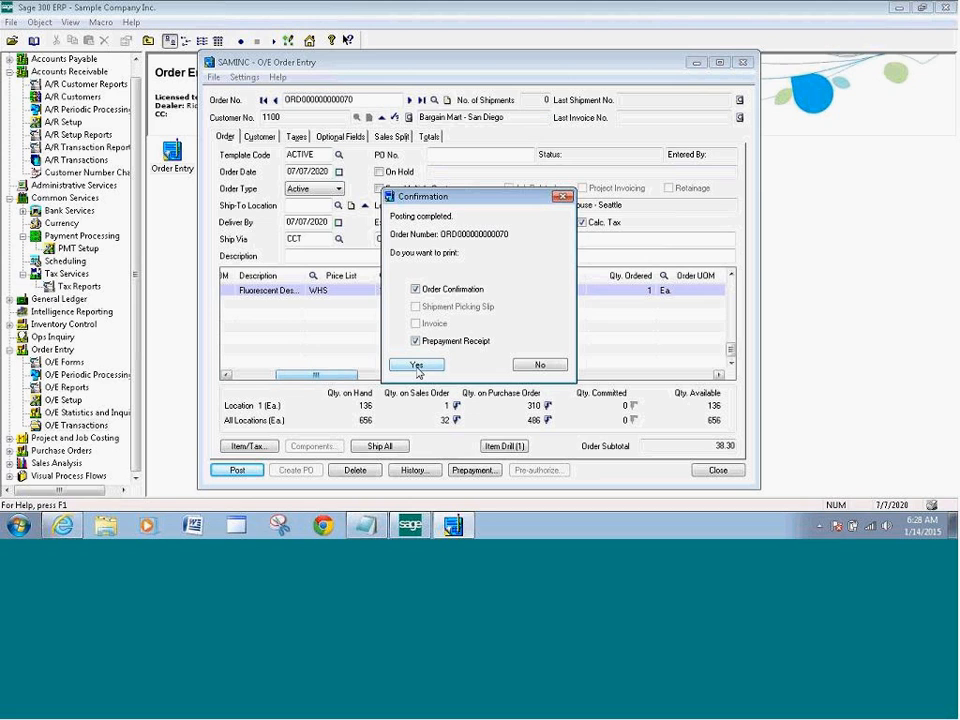
click(540, 365)
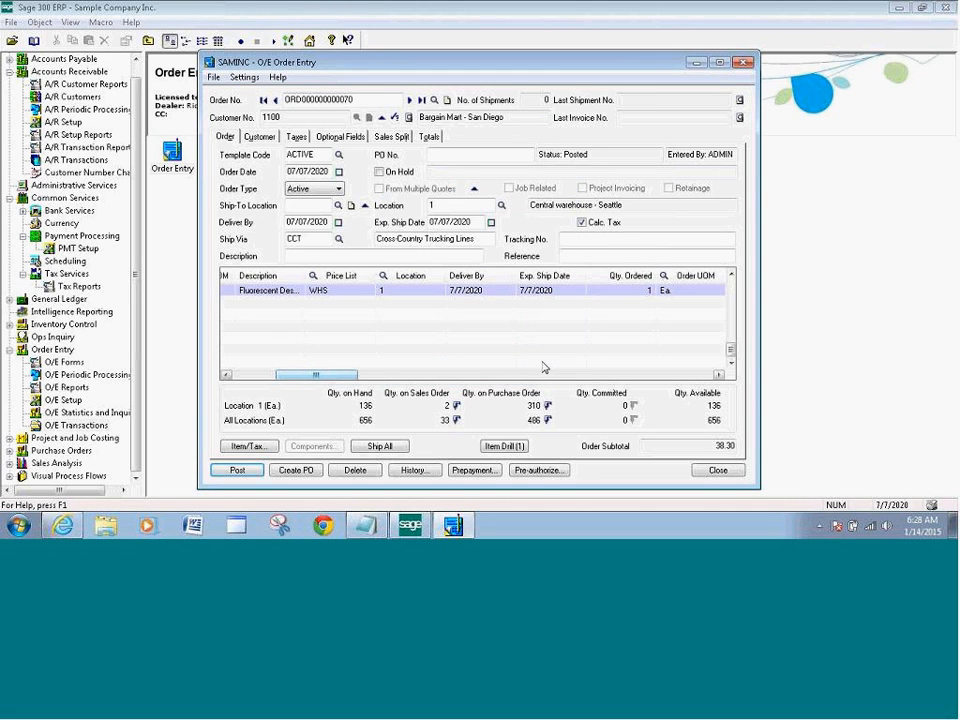
click(718, 471)
click(718, 471)
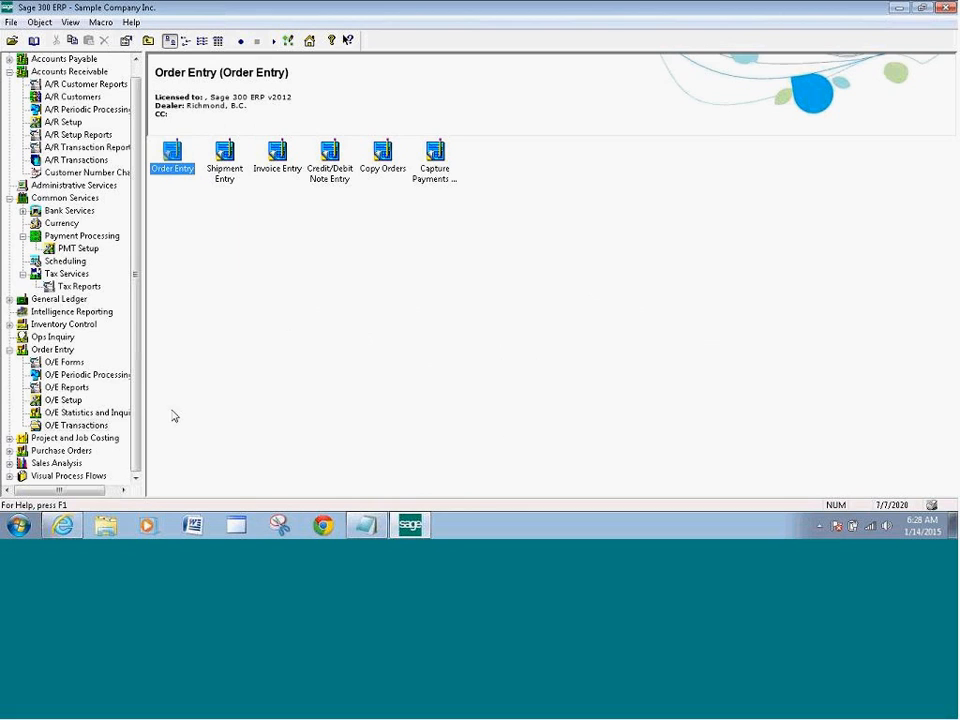
Start another order for customer Bargain Mart - San Diego
double_click(174, 166)
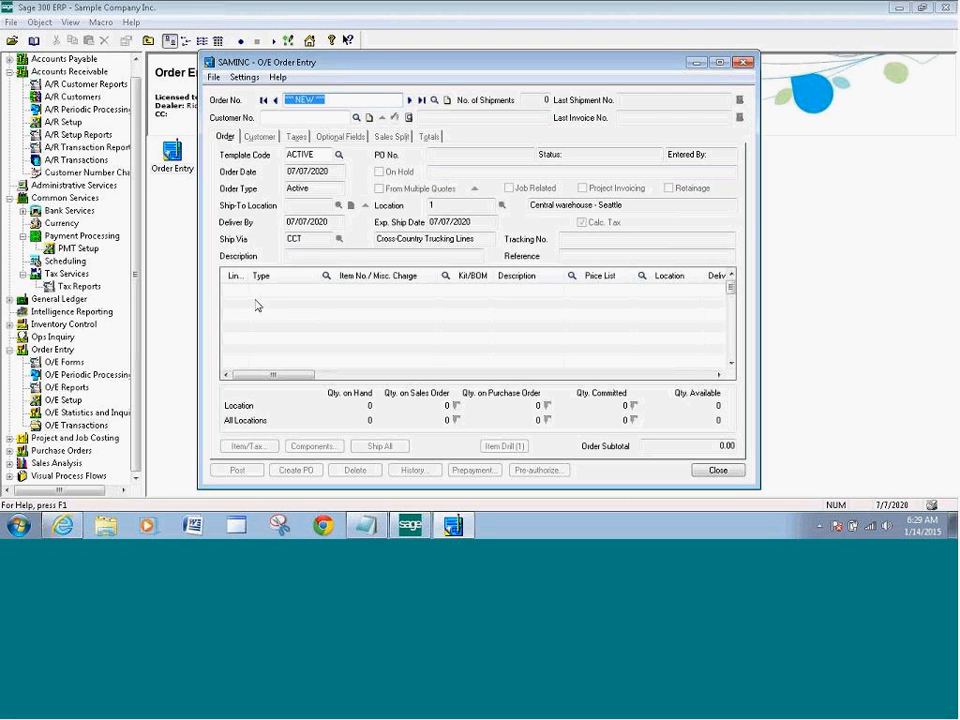
click(358, 120)
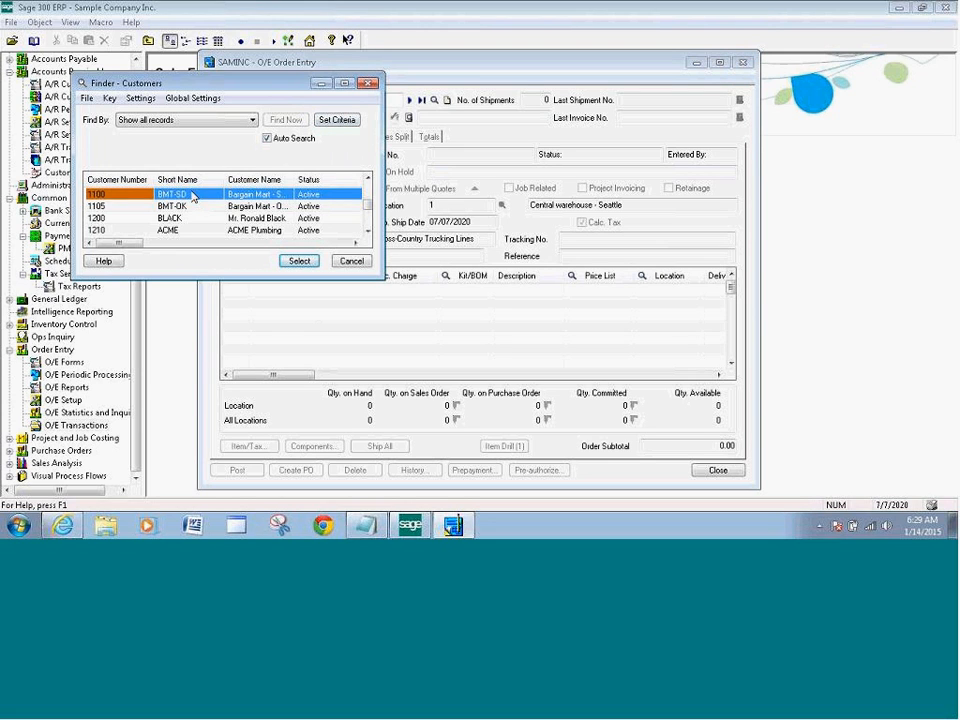
click(299, 260)
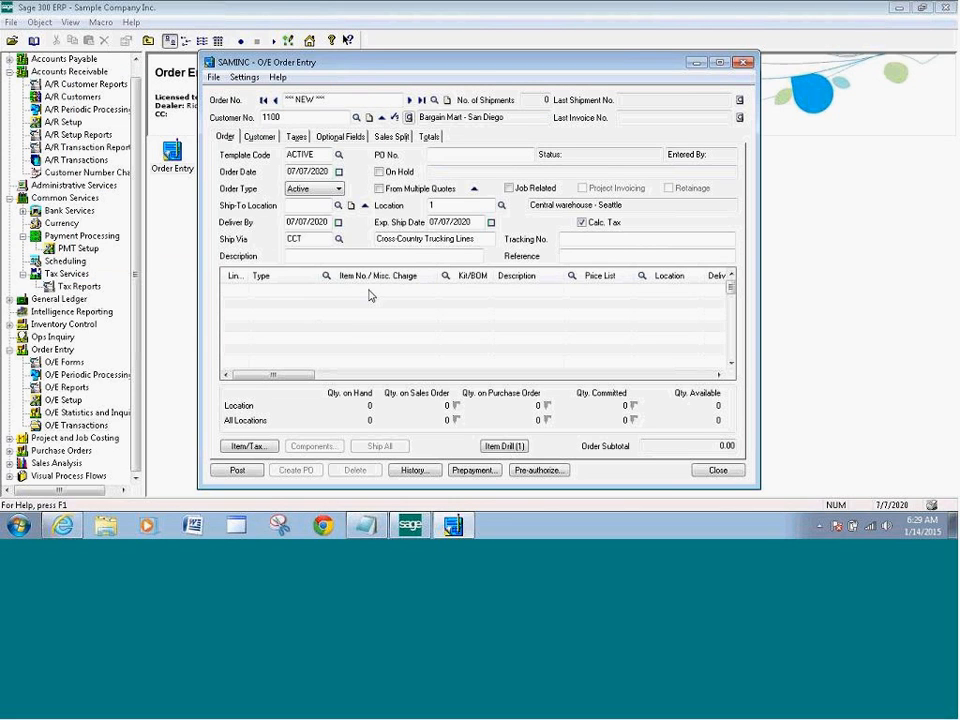
Add a line for item A1-103/0 at location 1 with quantity 1
click(412, 291)
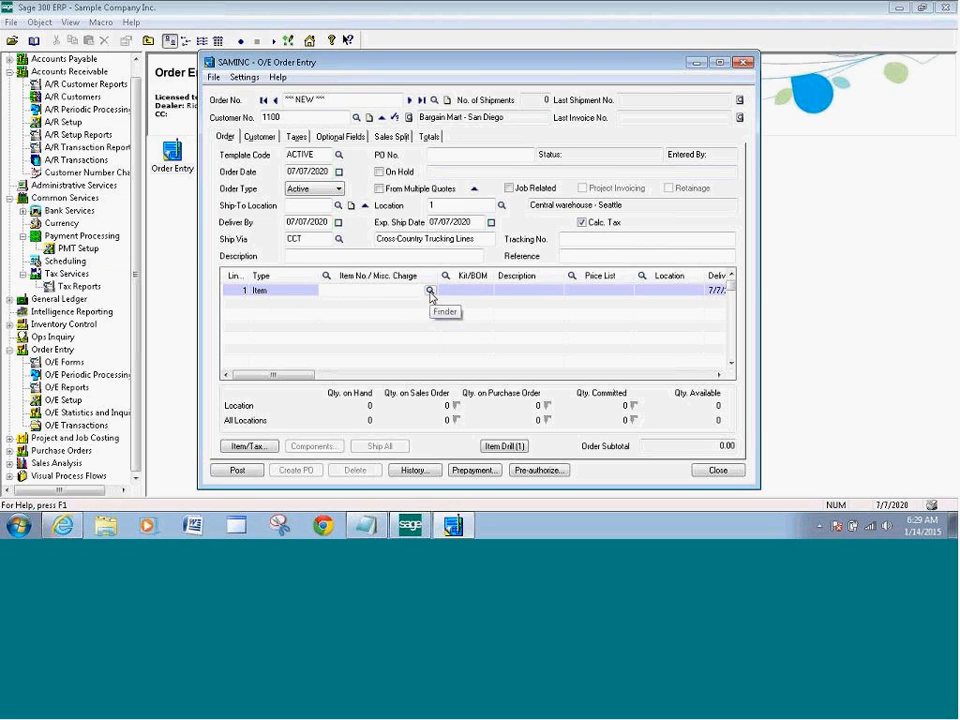
click(430, 292)
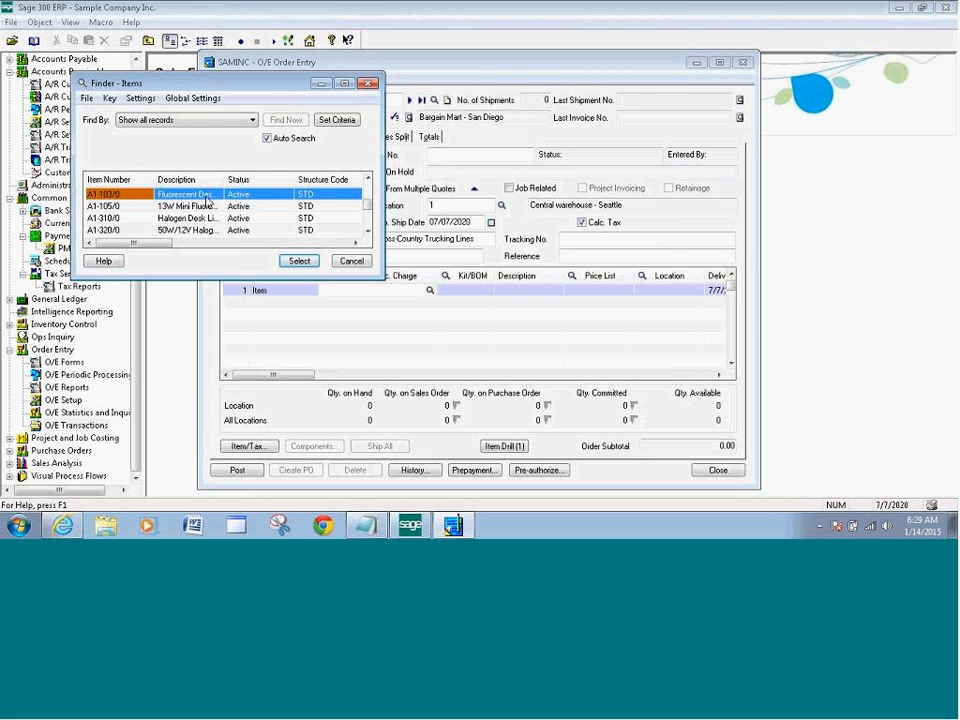
click(300, 261)
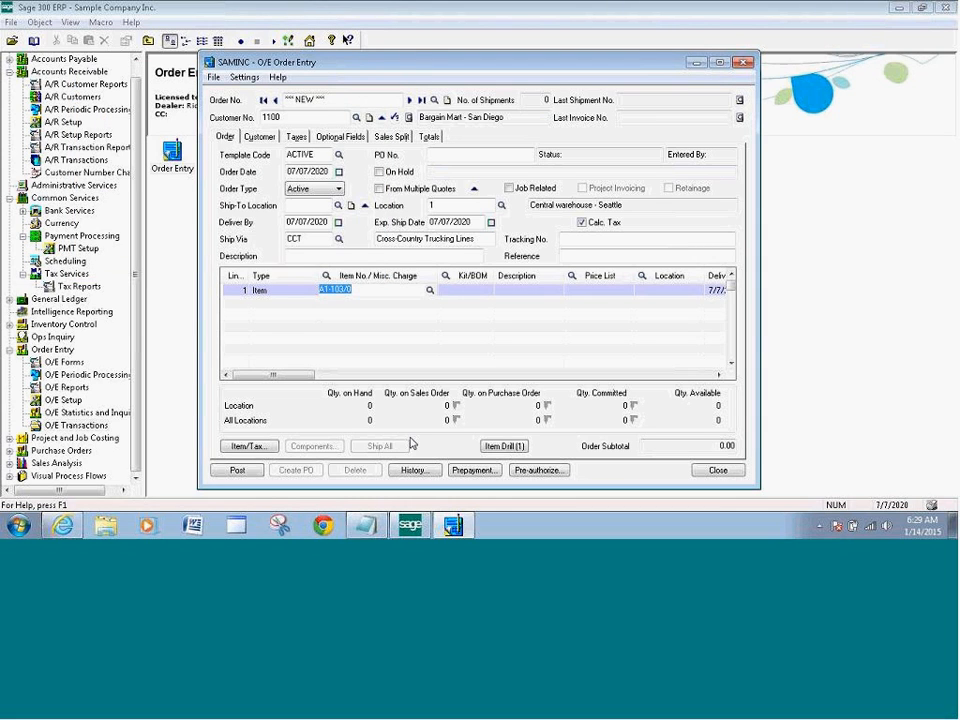
key(Tab)
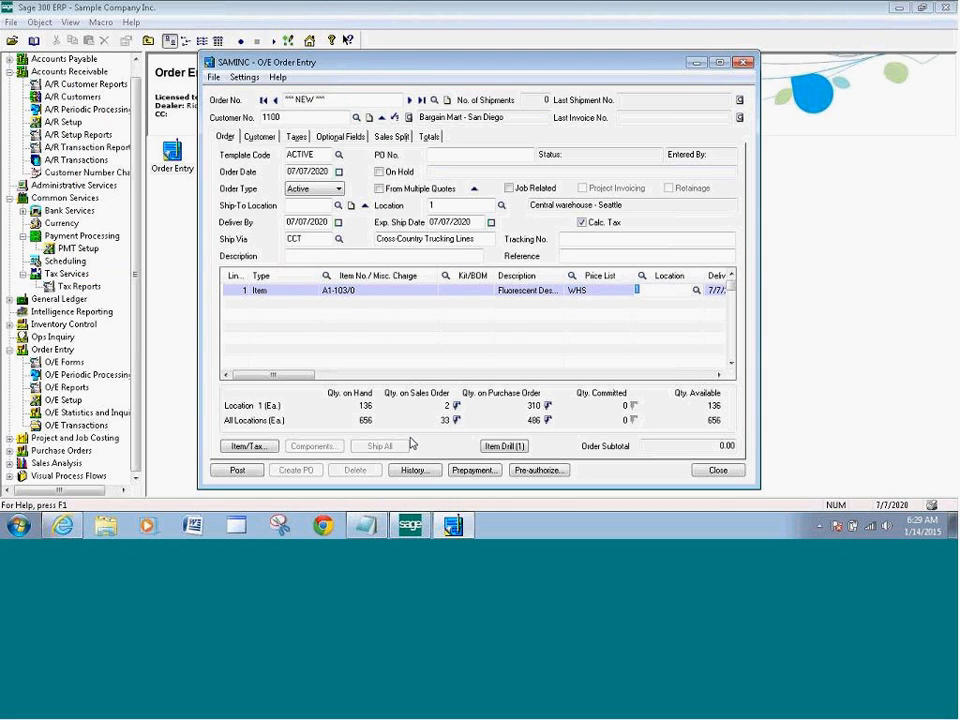
text(1)
key(Tab)
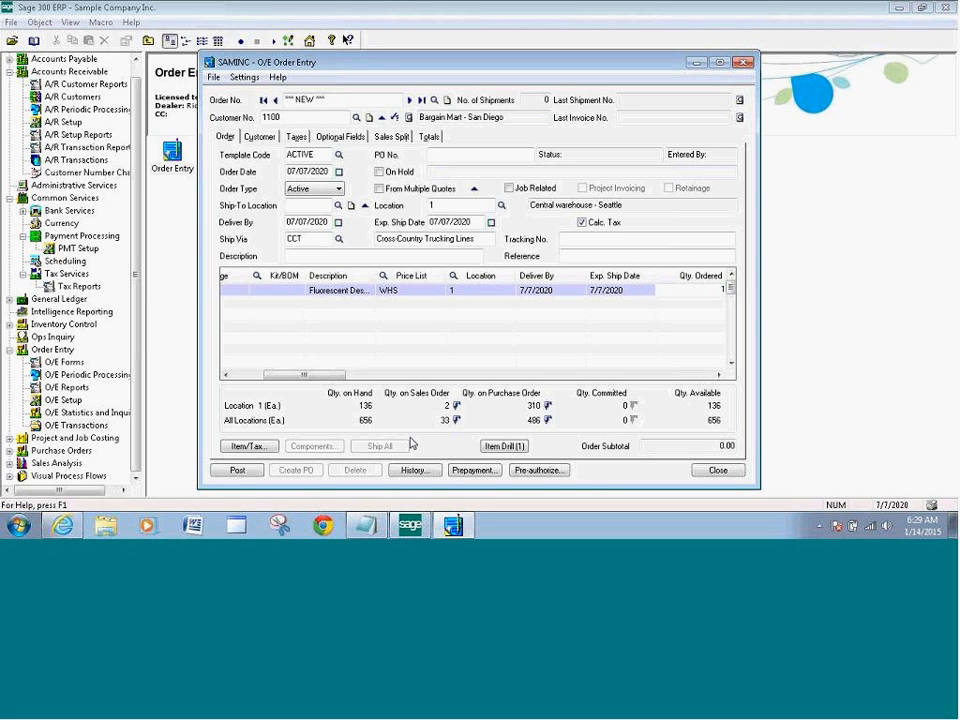
text(1)
key(Tab)
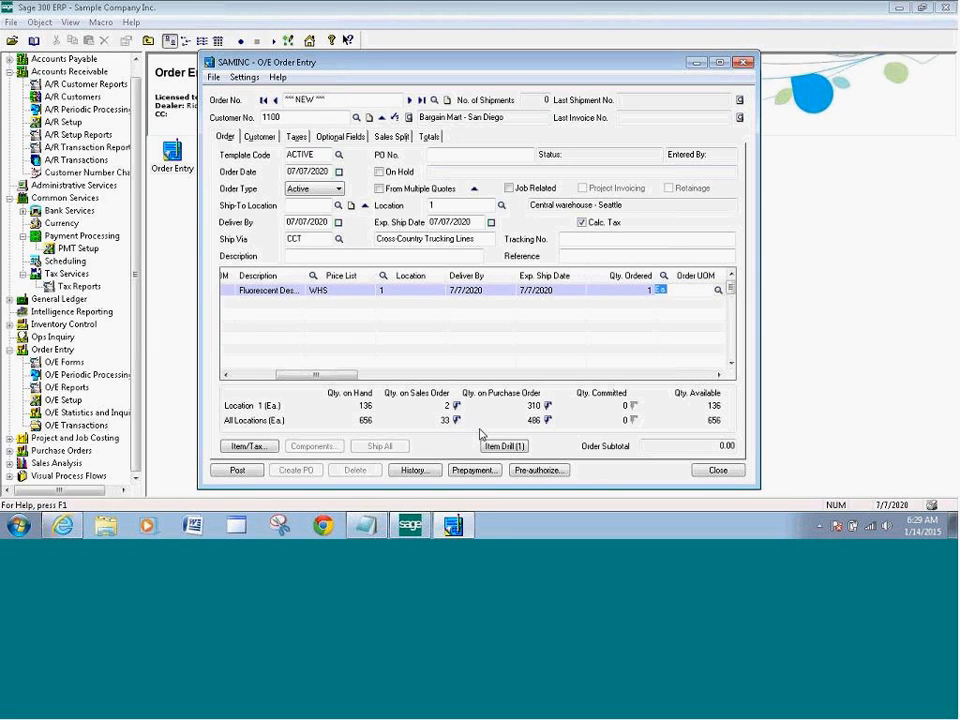
Set the 41.46 pre-authorization to payment code VISA and processing code SPSCREDITCAR
click(537, 470)
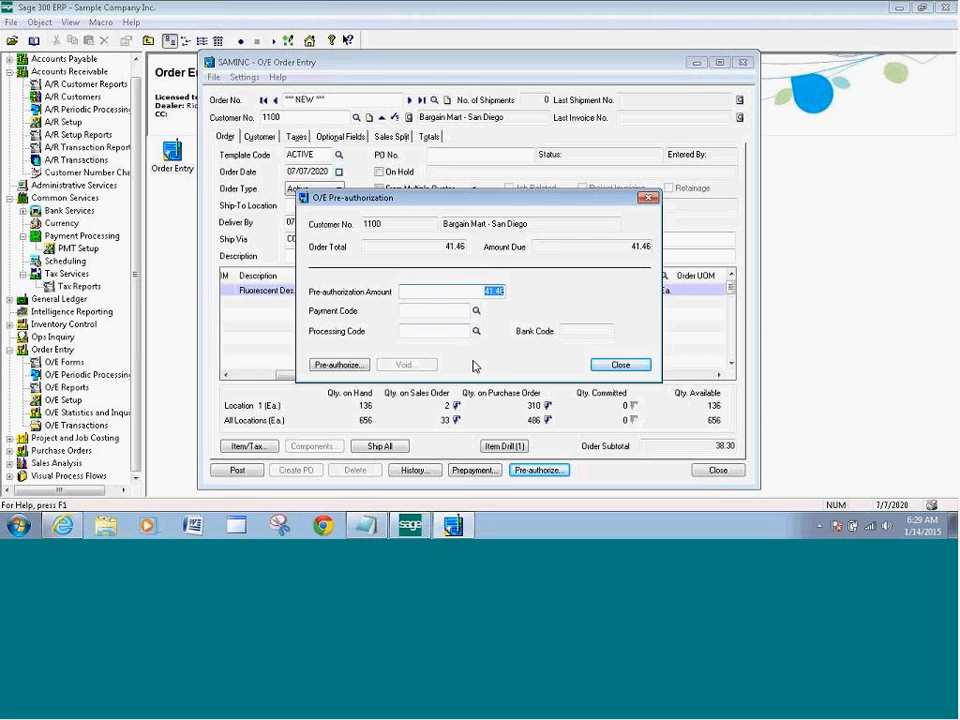
click(476, 312)
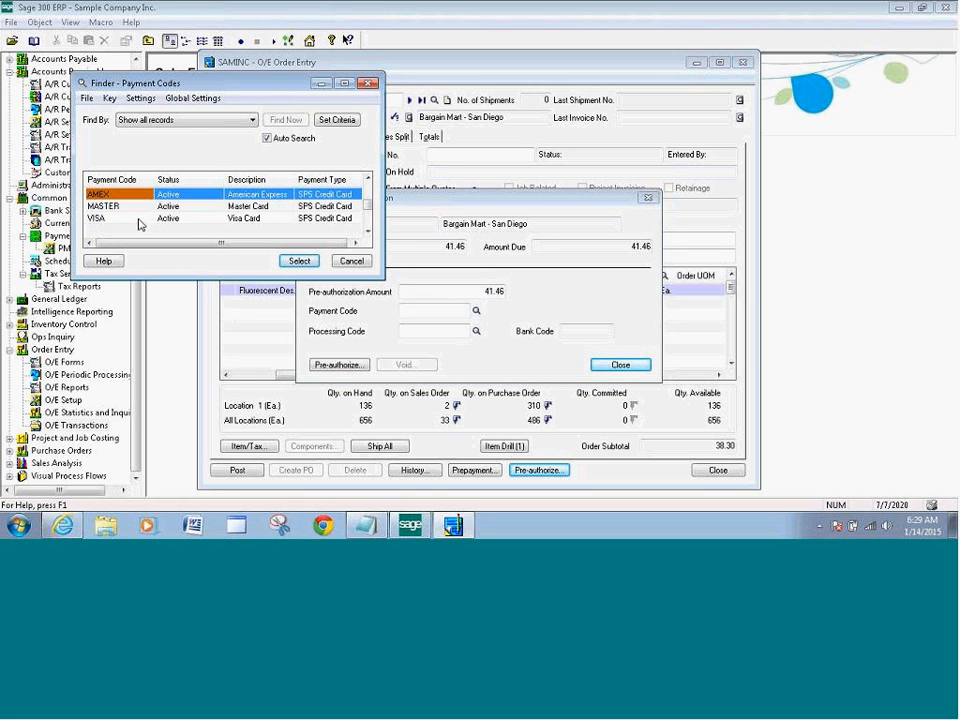
click(203, 219)
click(299, 261)
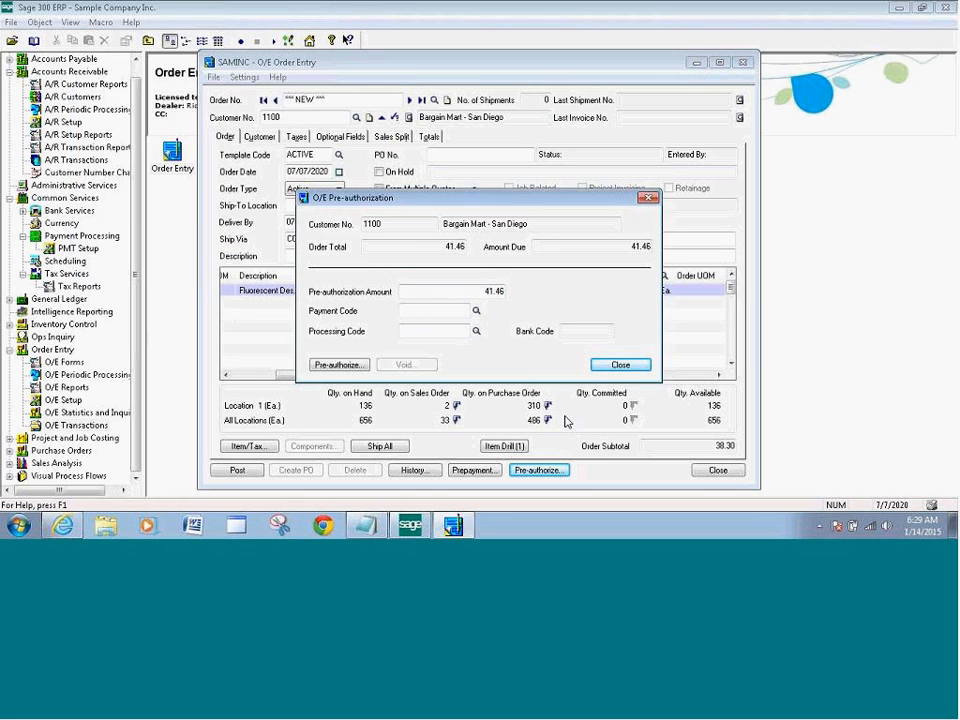
click(476, 331)
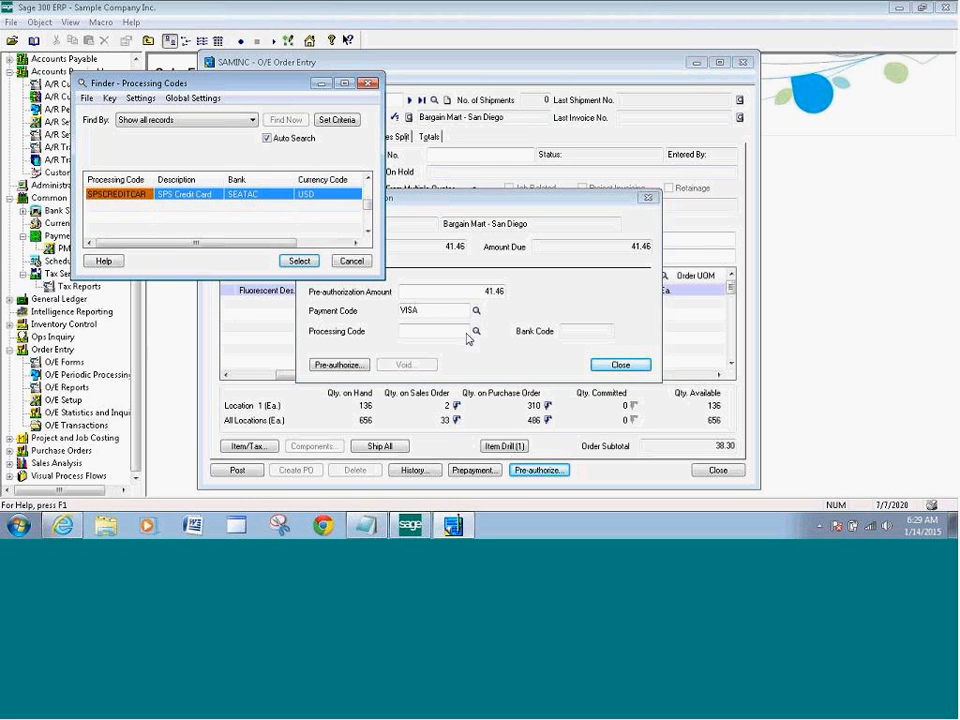
click(300, 261)
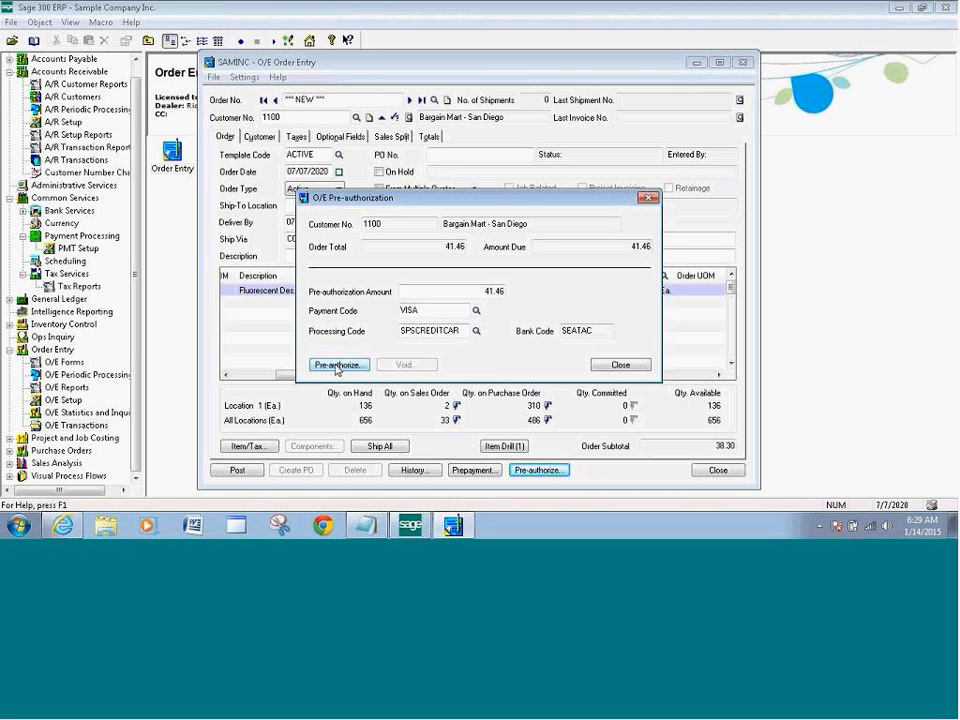
Load the customer's stored VISA Test Card into the 41.46 pre-authorization
click(337, 365)
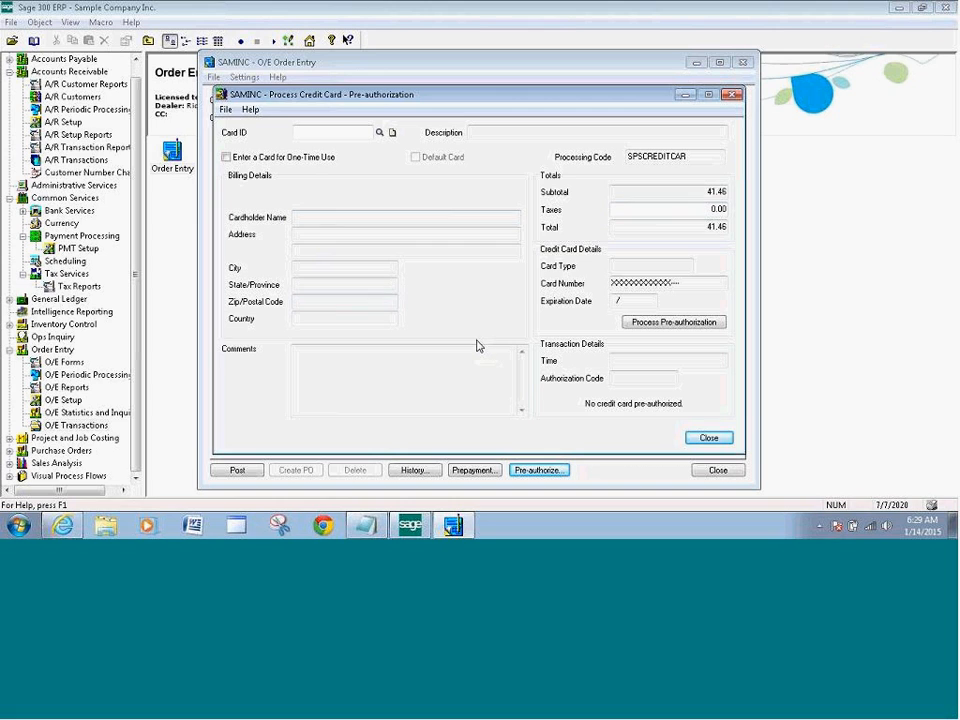
click(379, 134)
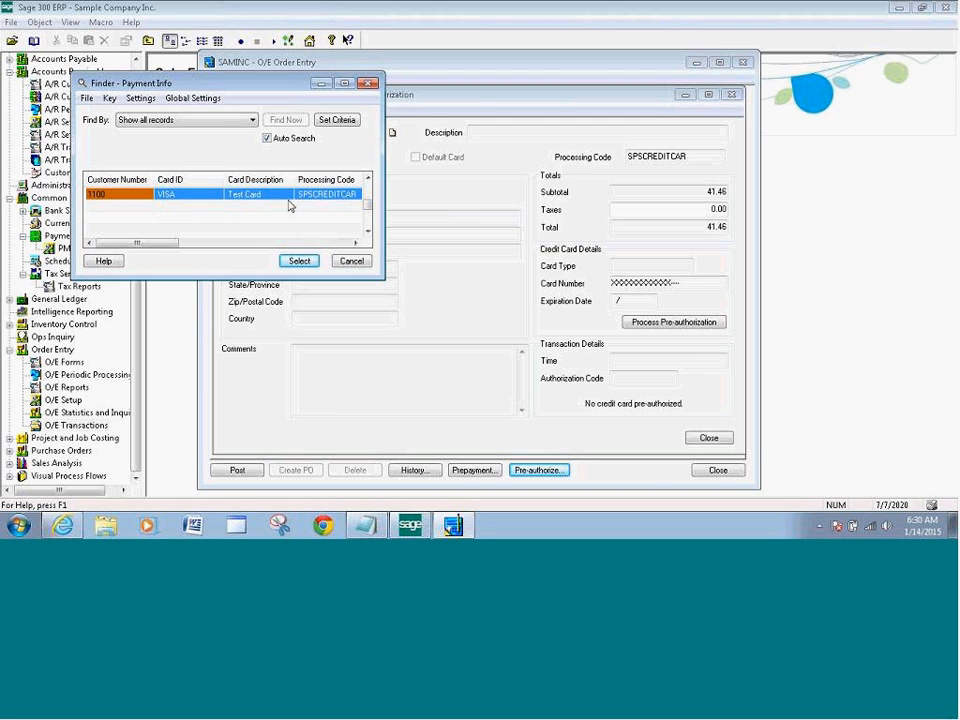
click(298, 261)
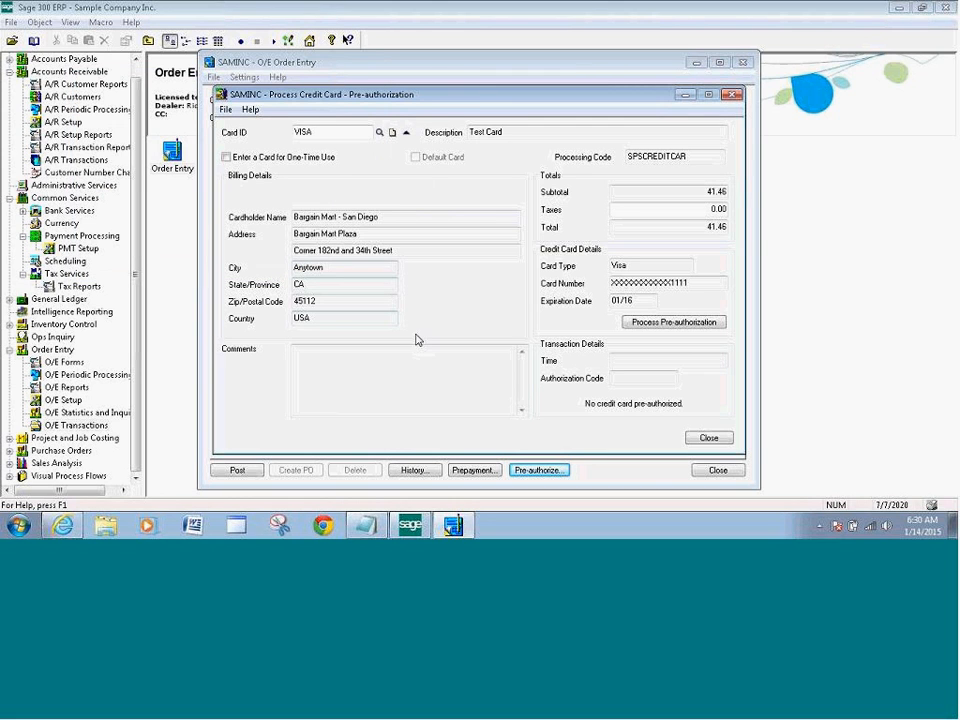
Pre-authorize 41.46 on the stored Visa ending 1111, entering the card's CVV and confirming billing details
click(676, 323)
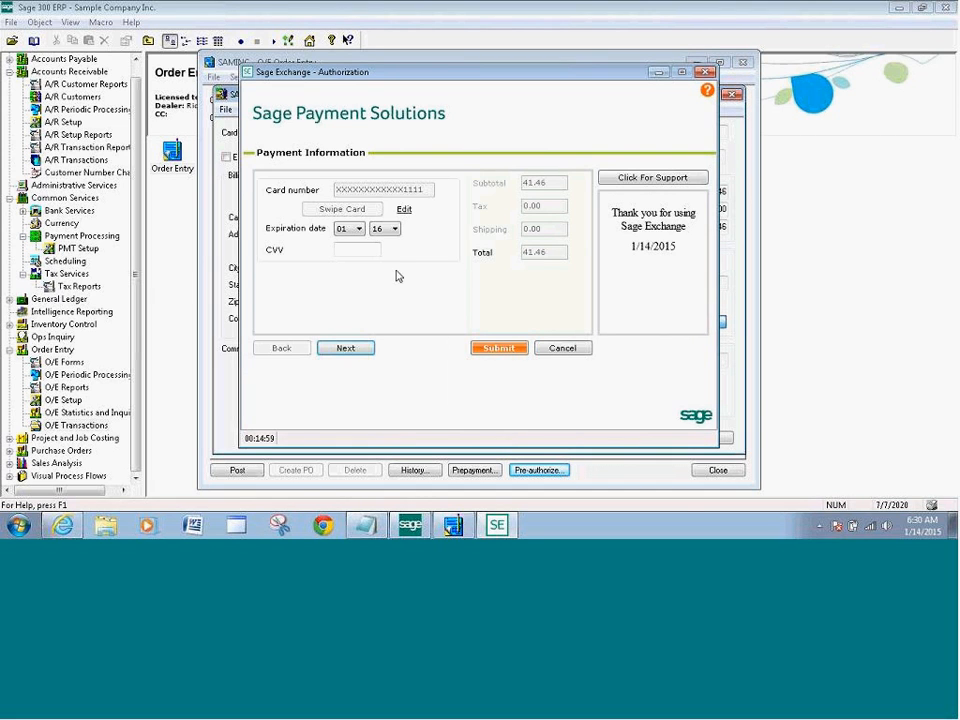
click(404, 211)
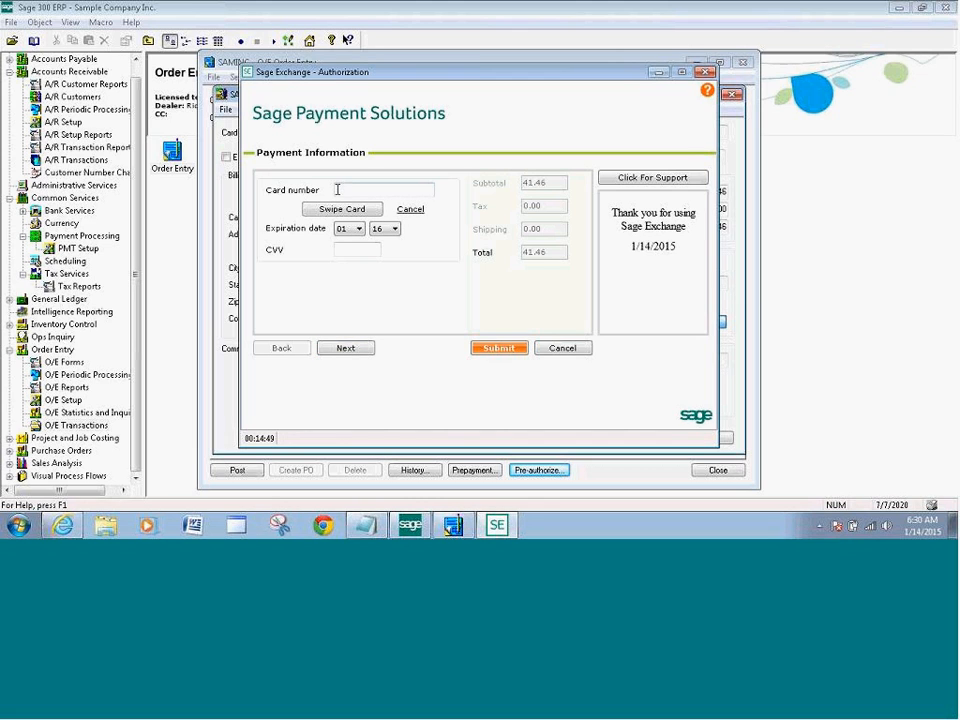
click(409, 210)
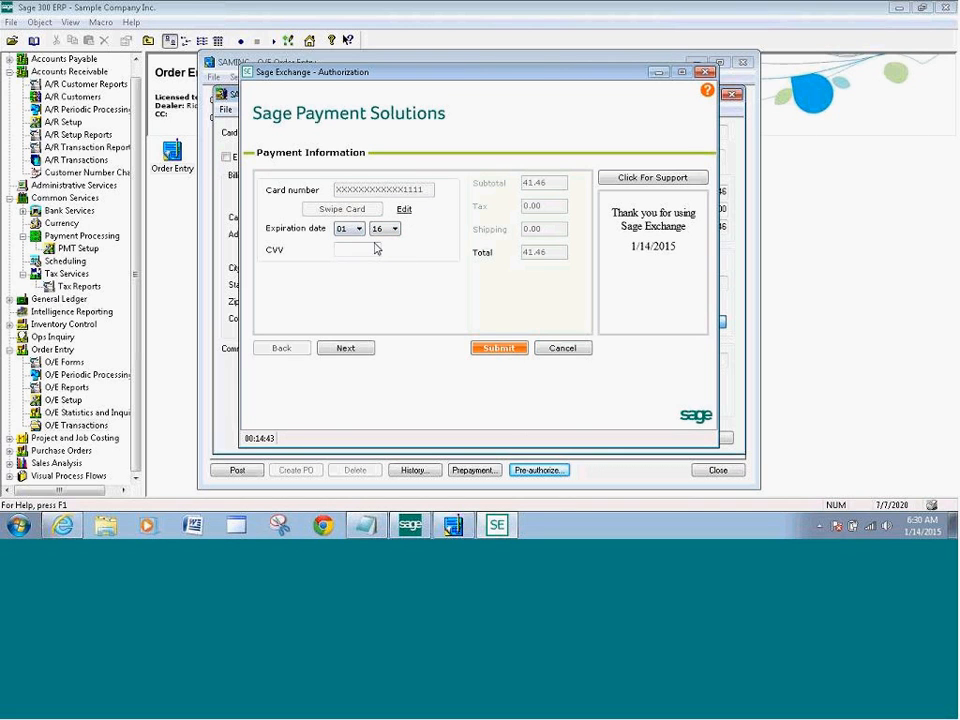
text(123)
click(347, 347)
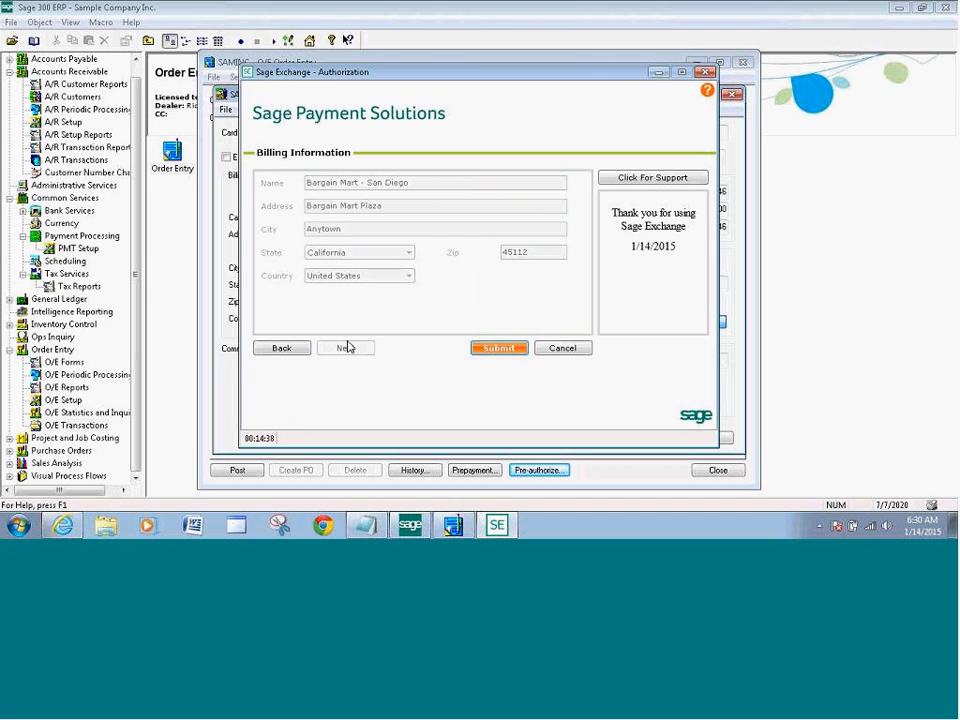
click(502, 347)
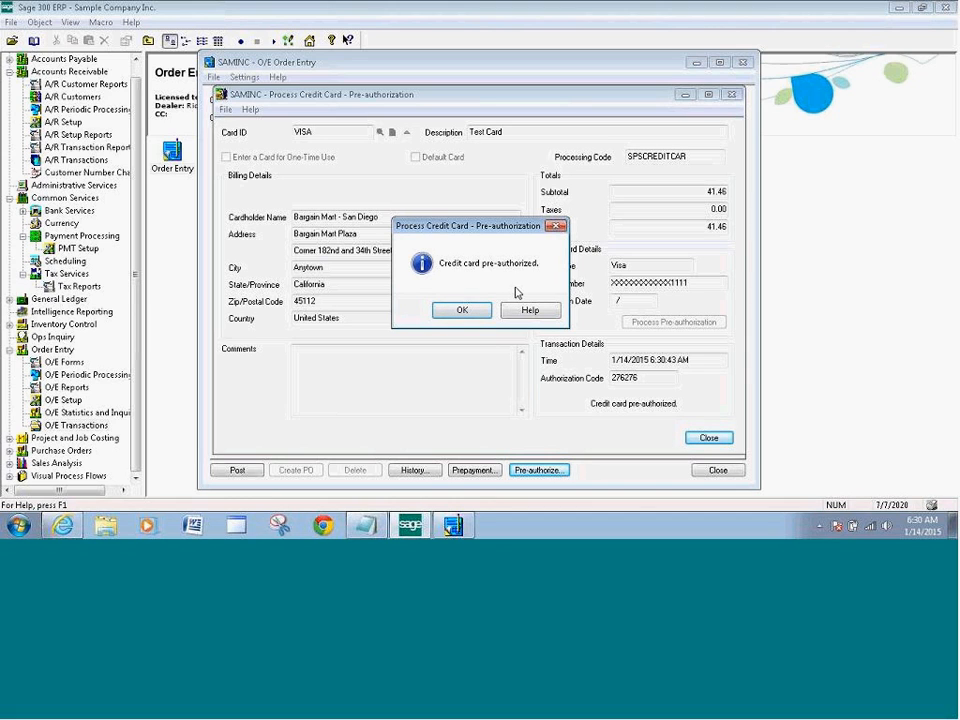
Dismiss the pre-authorization windows and post the Bargain Mart - San Diego order without printing a confirmation
click(462, 310)
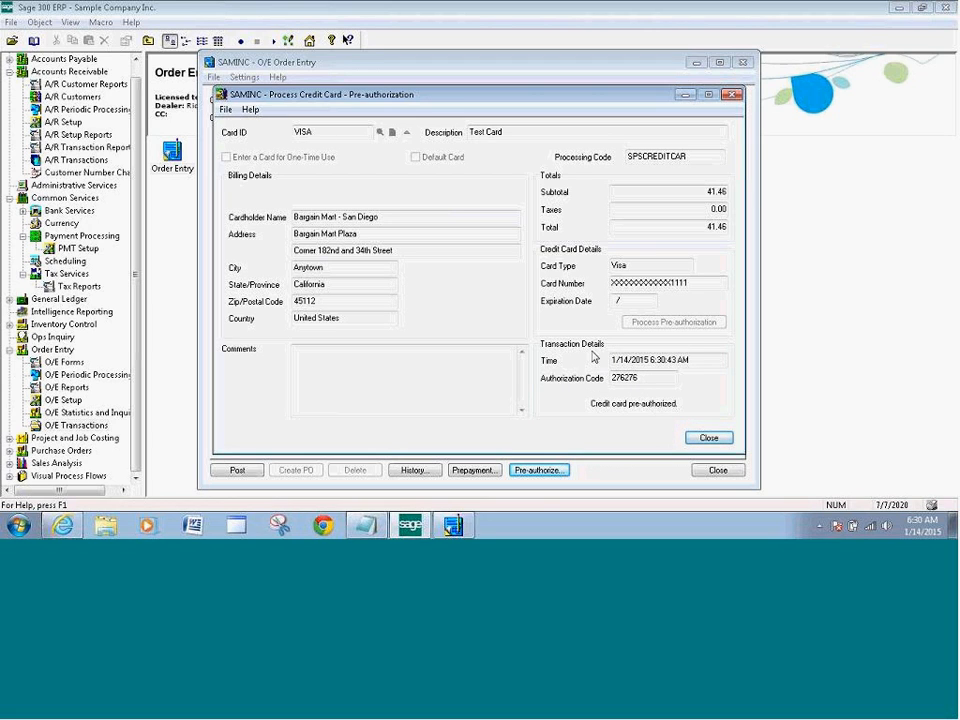
click(708, 439)
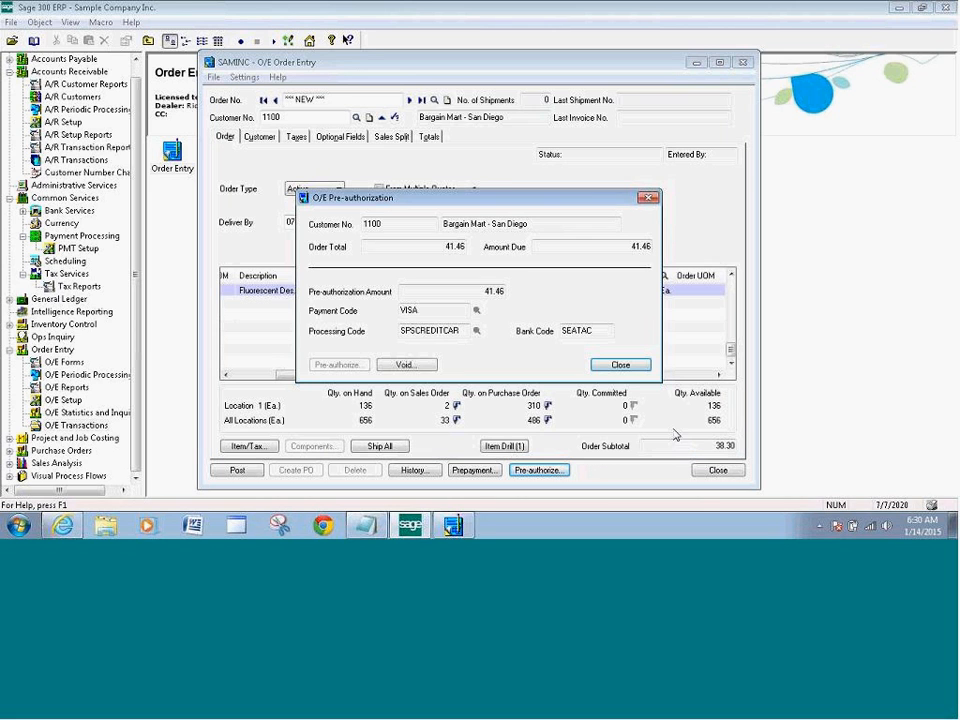
click(620, 365)
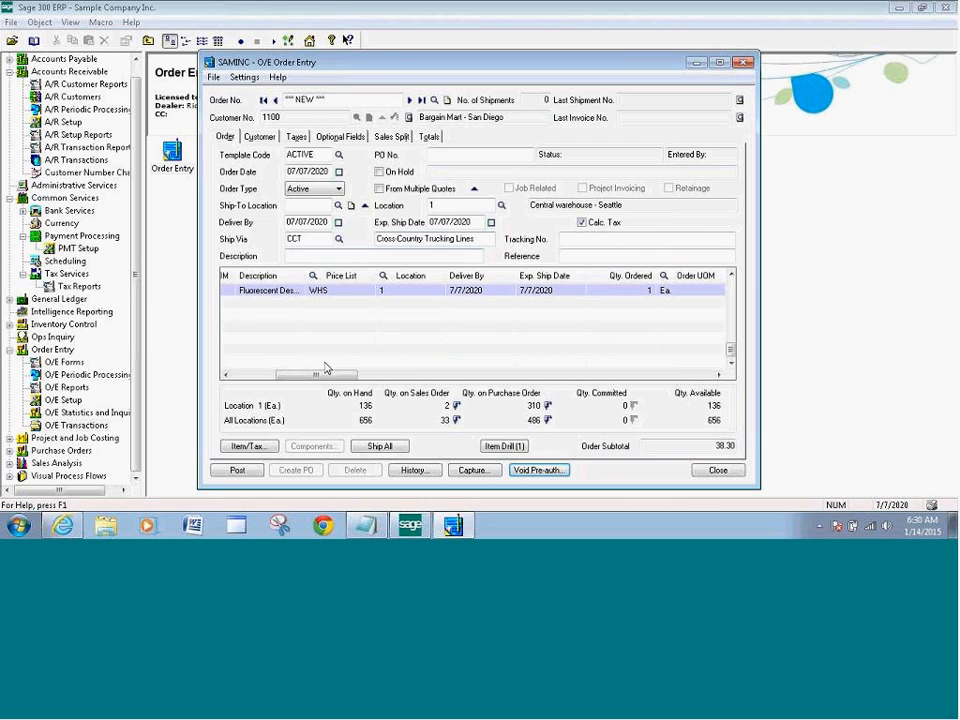
click(240, 470)
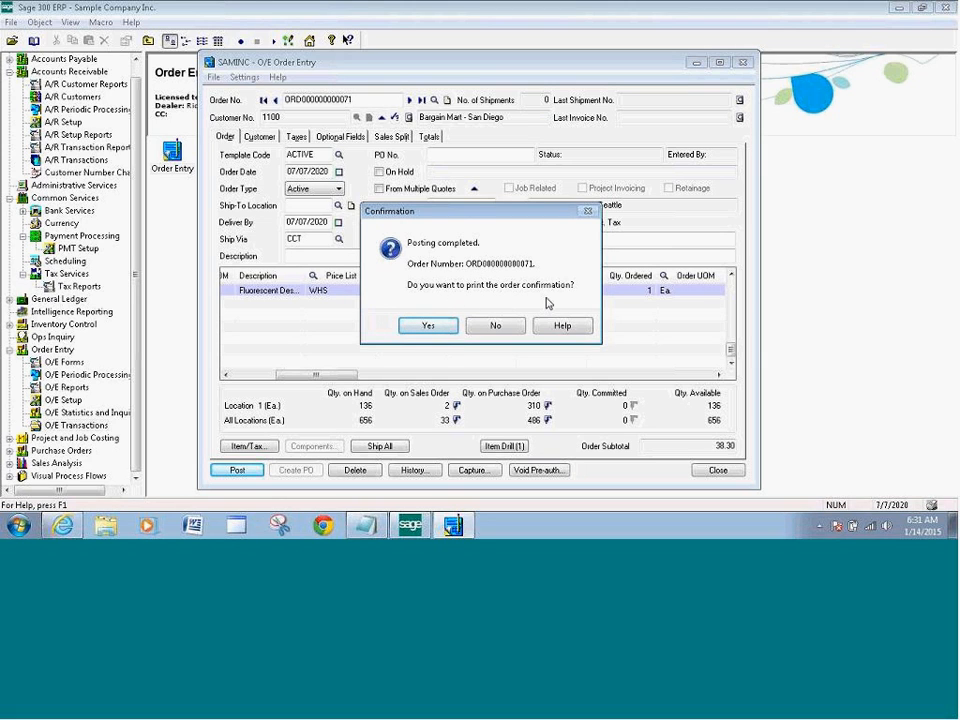
click(495, 325)
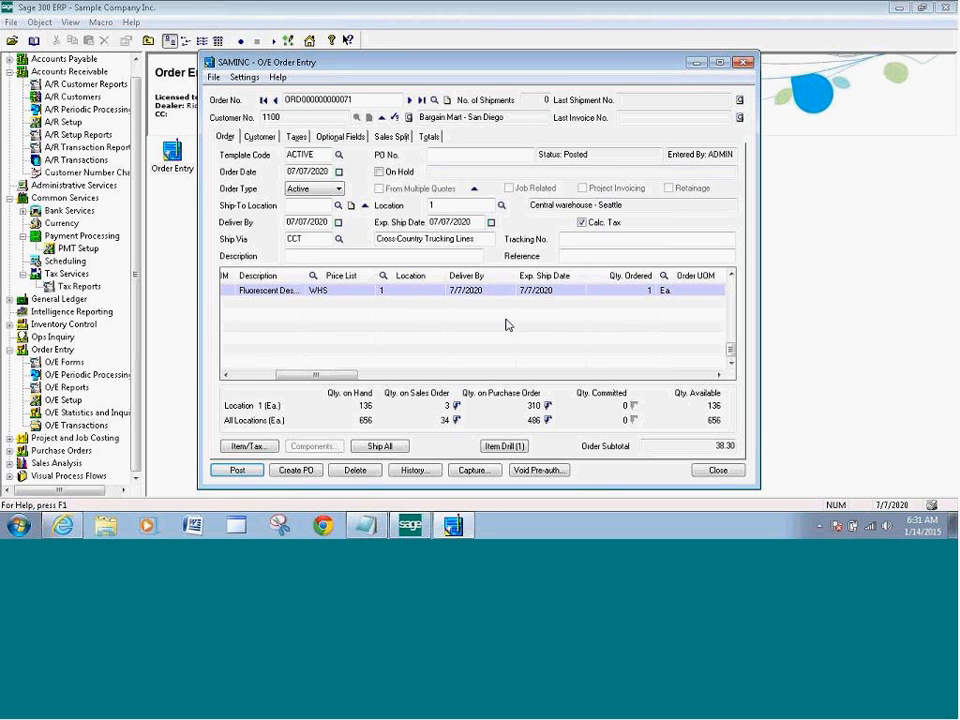
Start a shipment for customer 1100, Bargain Mart - San Diego, and load its latest order with item A1-103/0
click(717, 471)
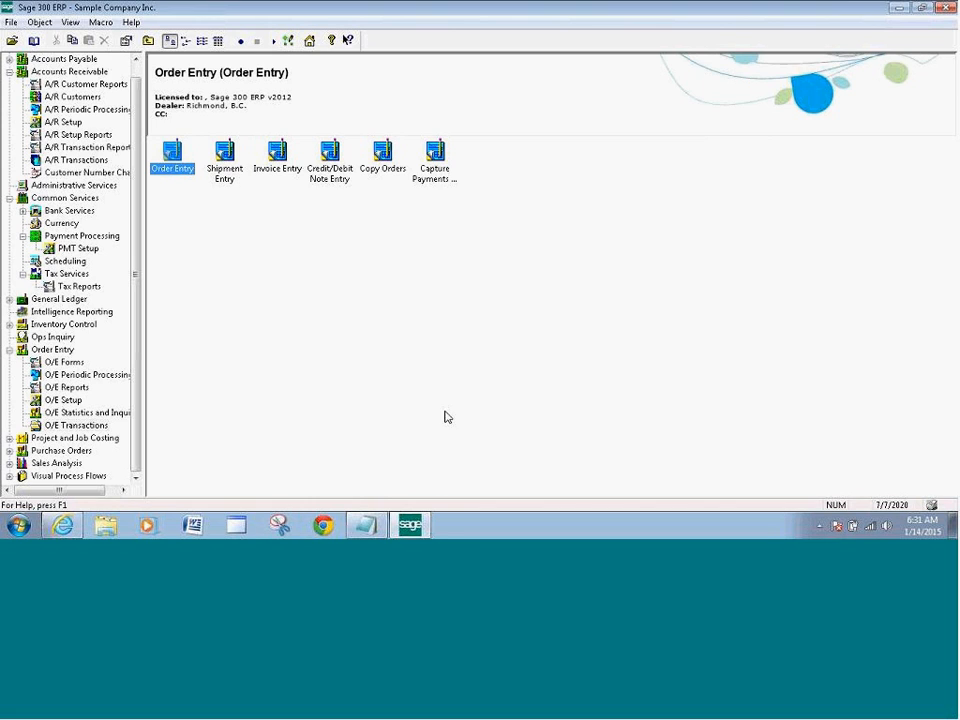
double_click(225, 168)
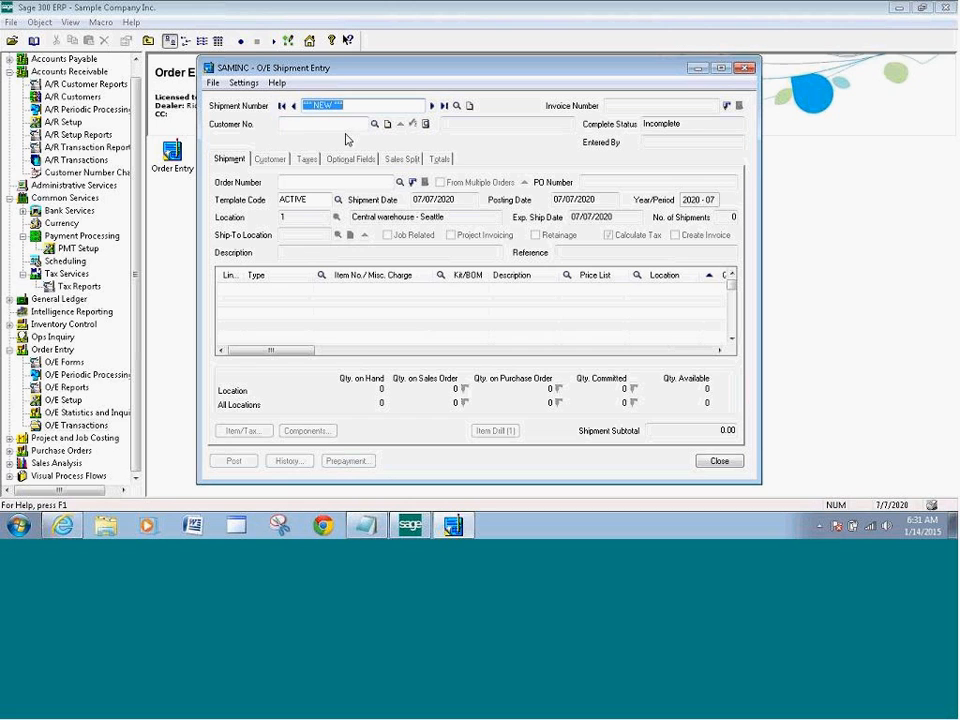
click(374, 124)
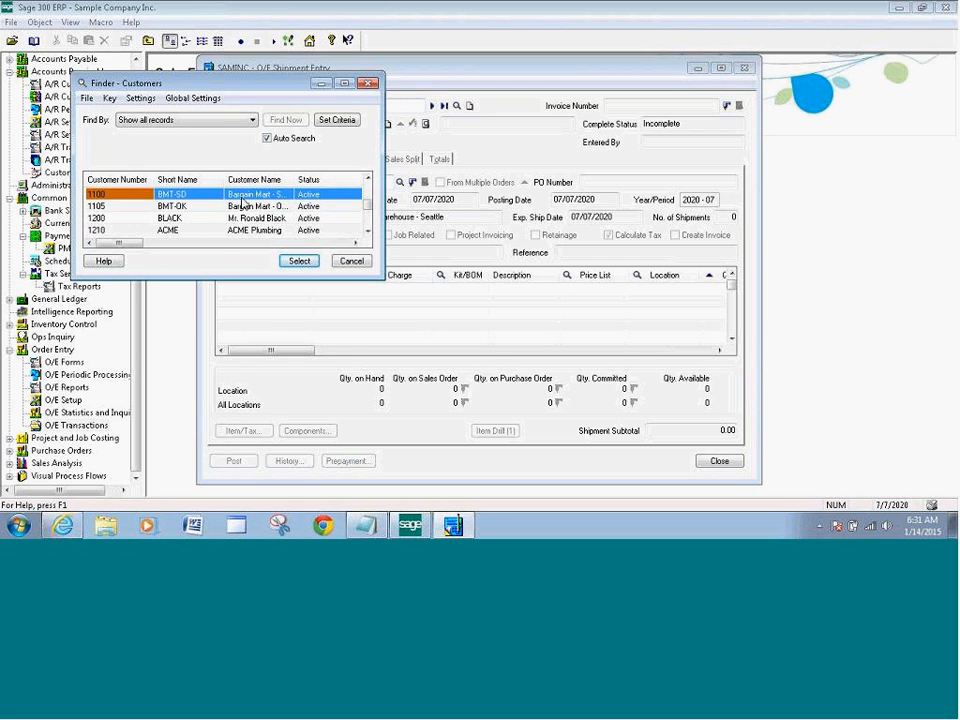
click(299, 262)
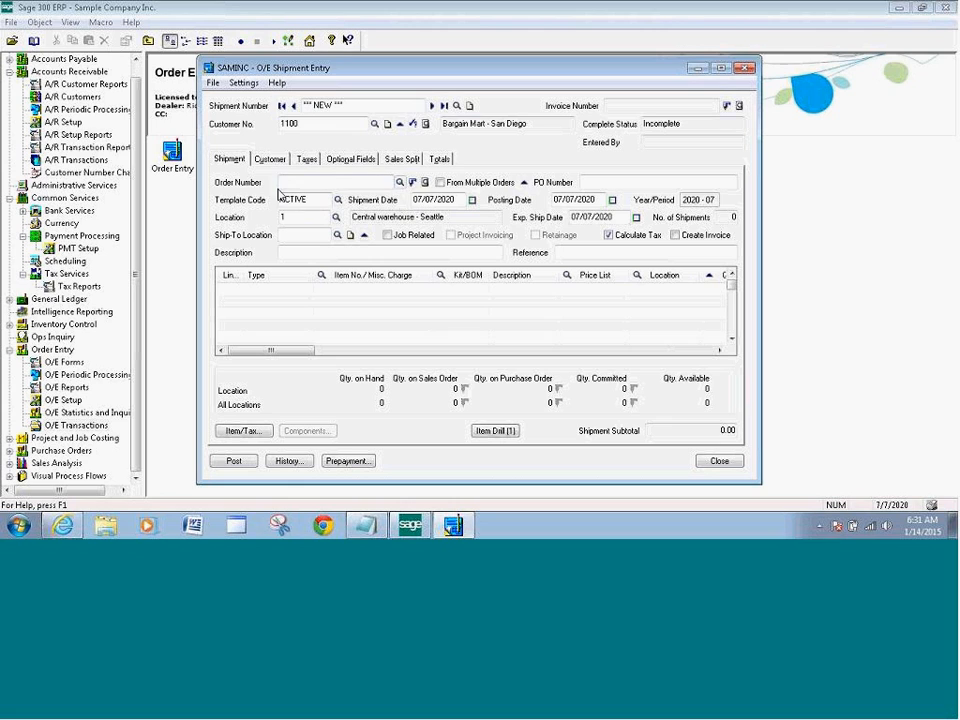
click(401, 182)
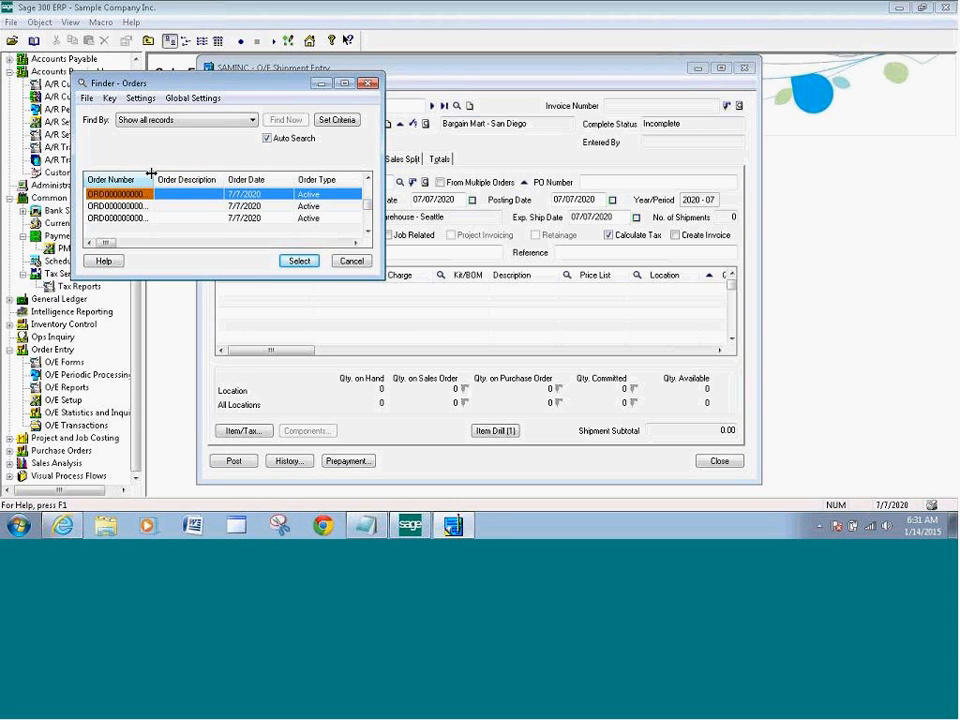
drag(154, 173, 173, 173)
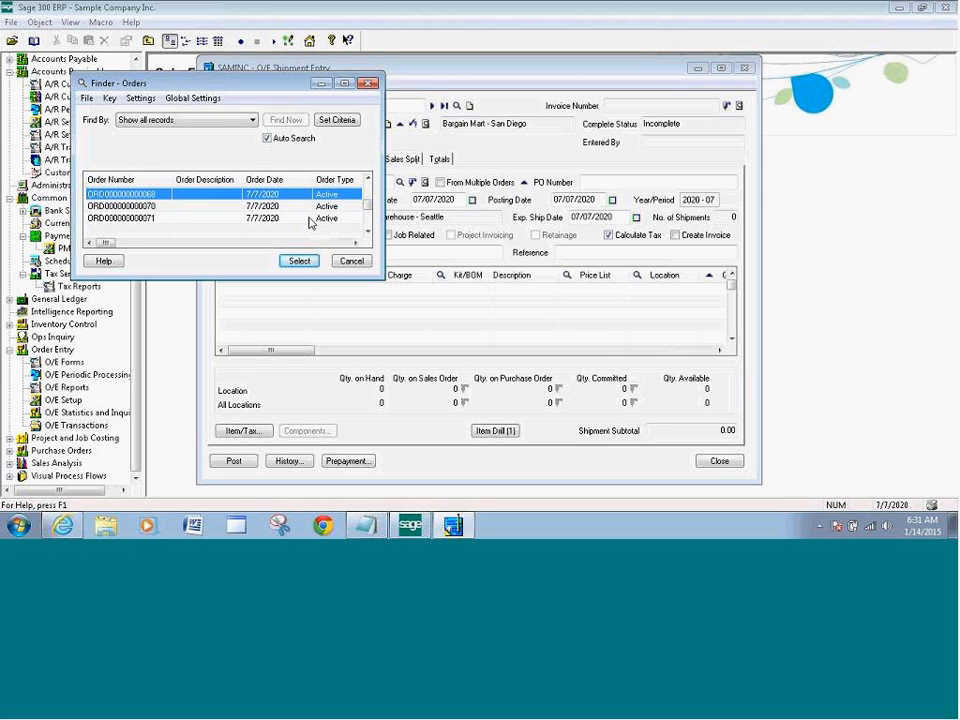
click(140, 218)
click(298, 261)
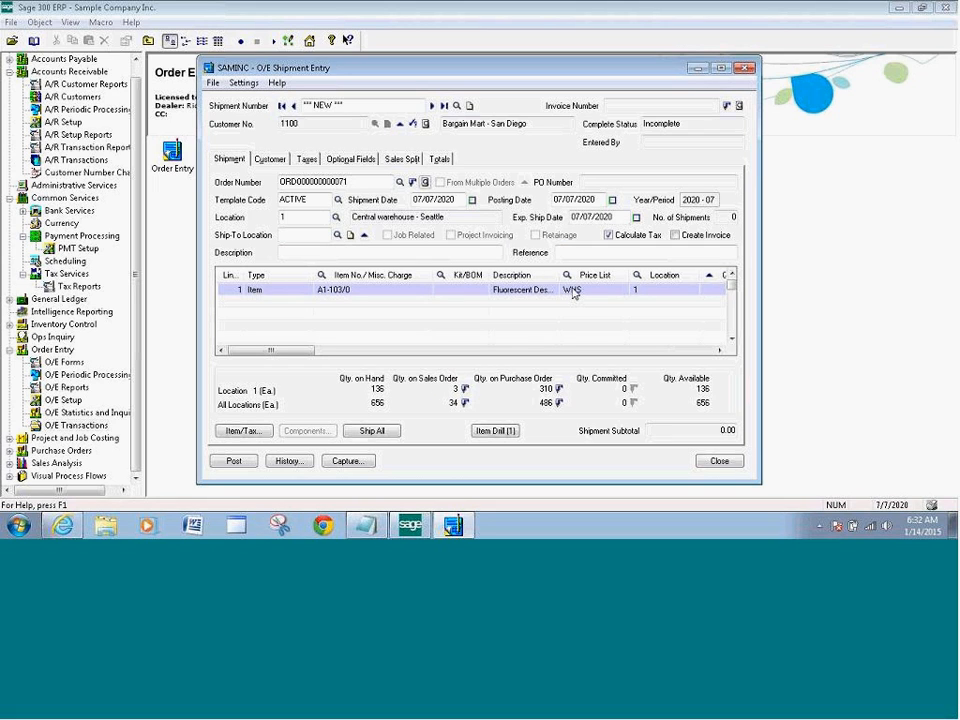
Have the shipment create an invoice, ship all items for a 38.30 subtotal, and bring up prepayments
click(677, 236)
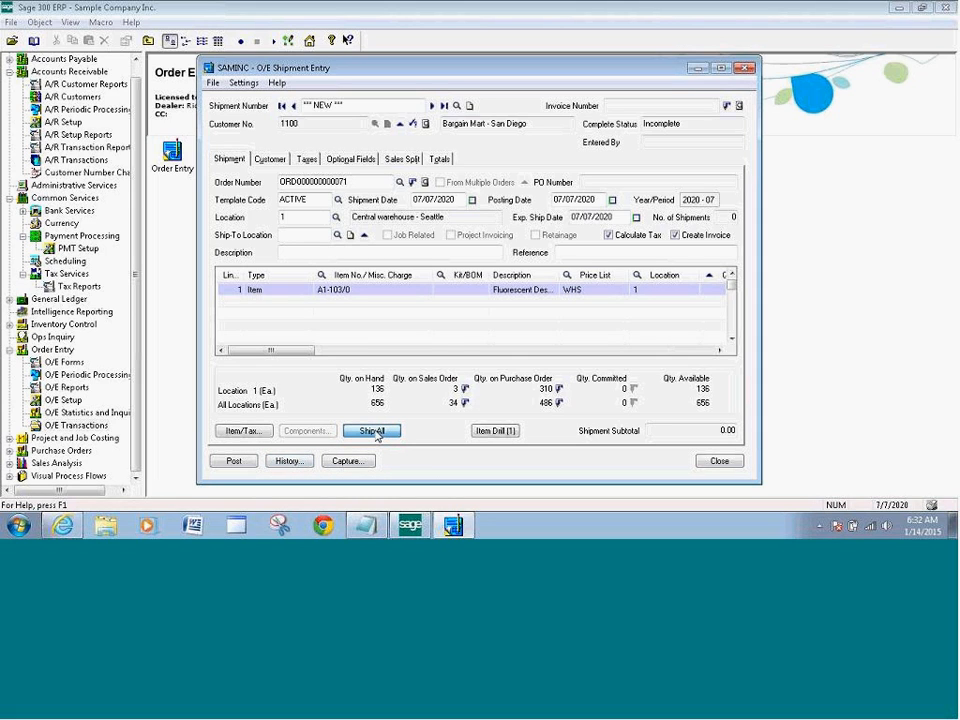
click(376, 434)
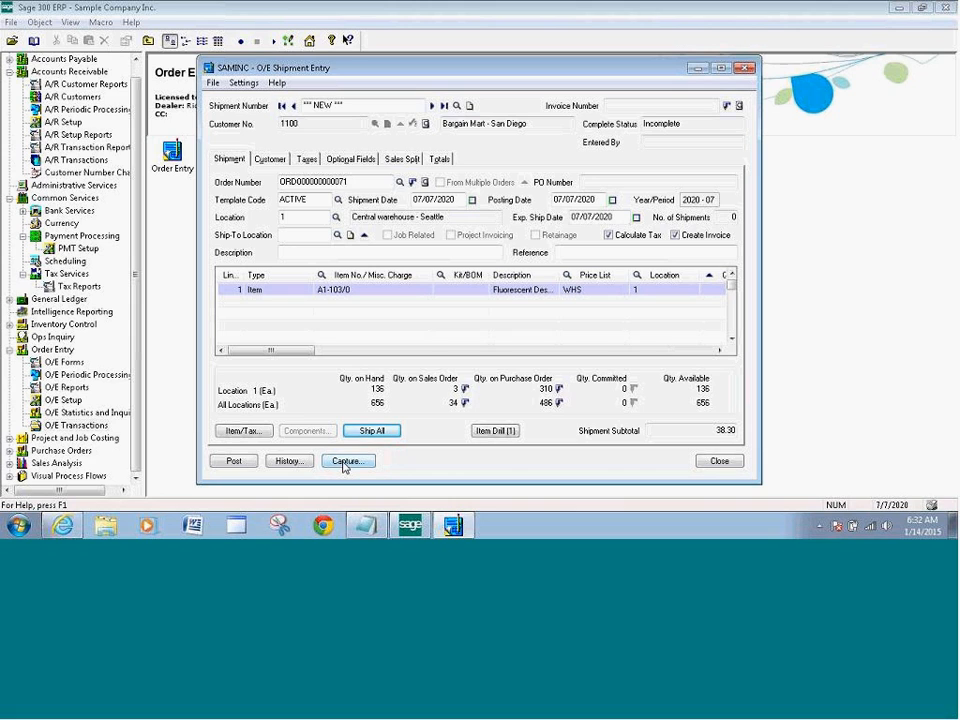
click(353, 467)
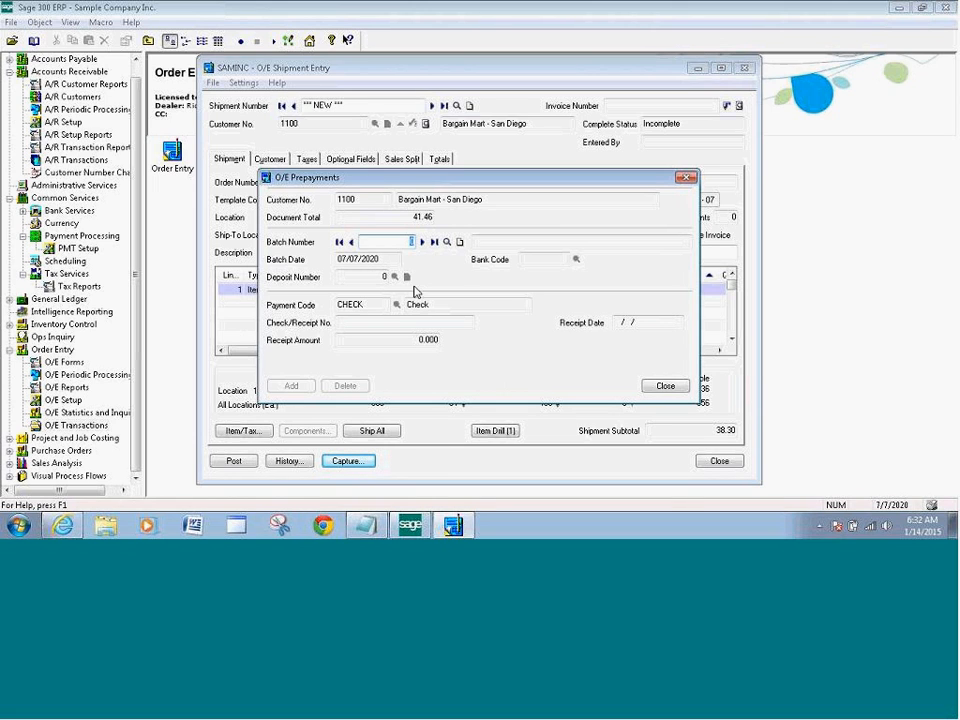
Add a 51.46 Visa prepayment in new batch 40
click(459, 242)
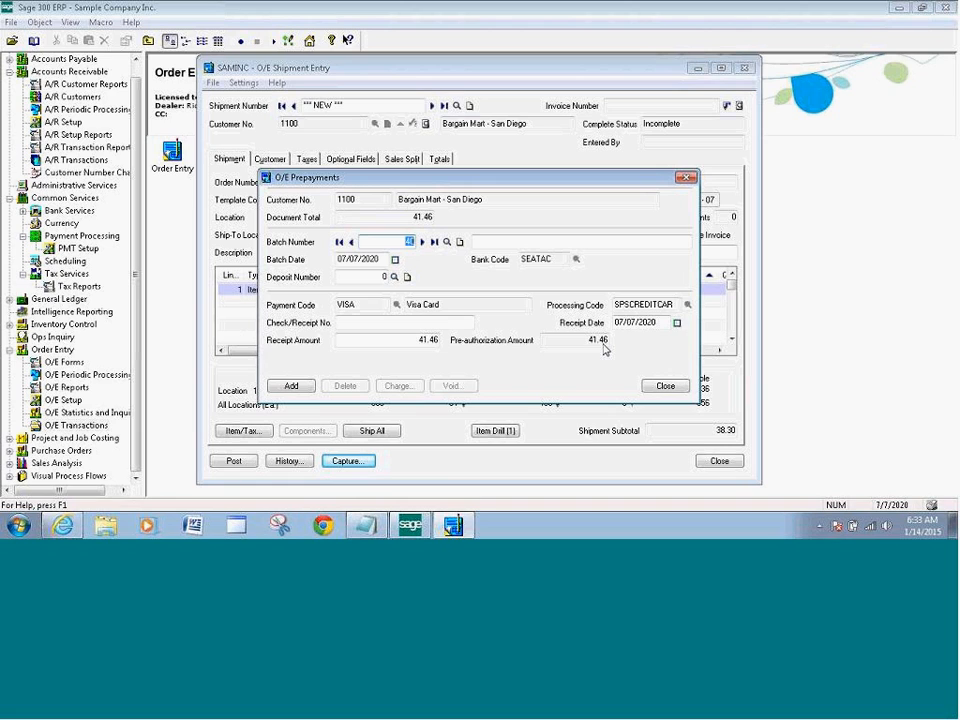
click(419, 340)
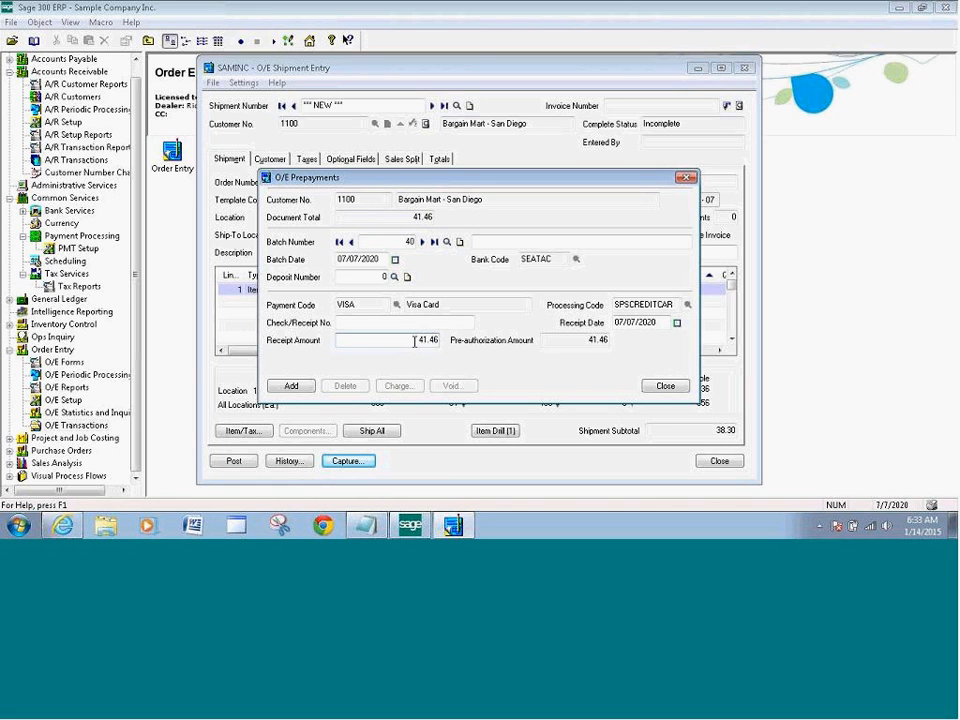
drag(419, 340, 436, 340)
text(51.00)
text(46)
click(290, 386)
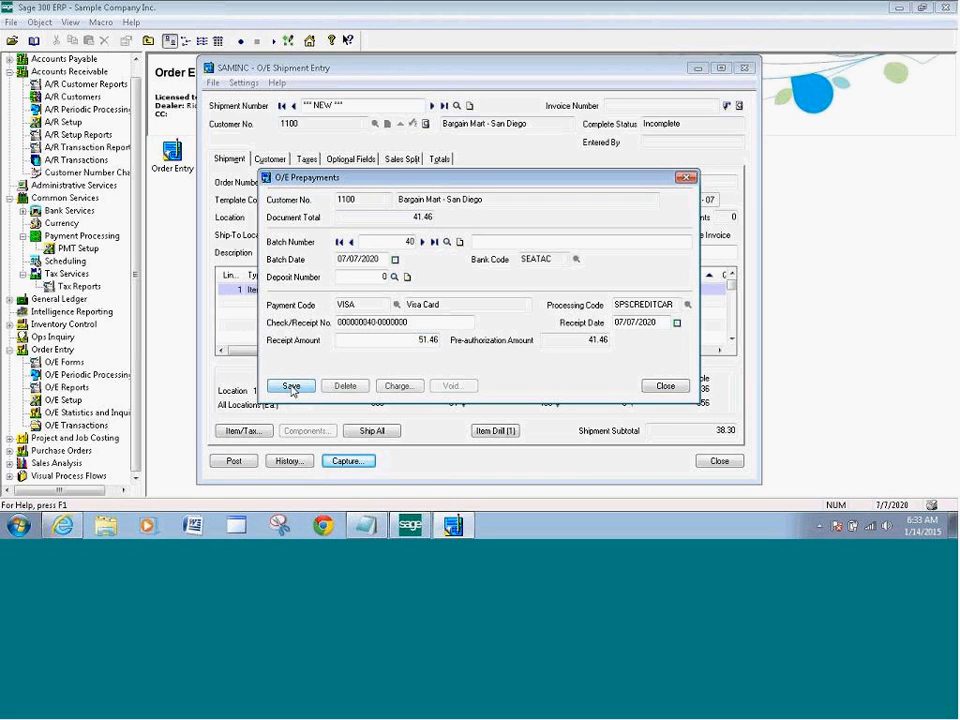
Capture the Visa pre-authorization for 51.46 and close the card processing window
click(397, 388)
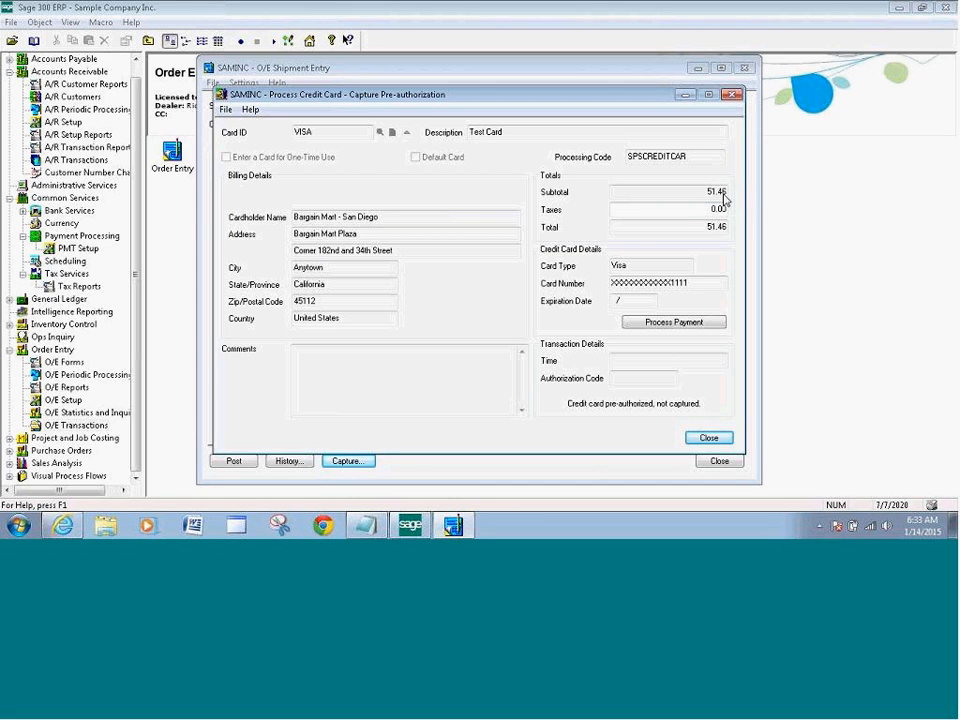
click(675, 323)
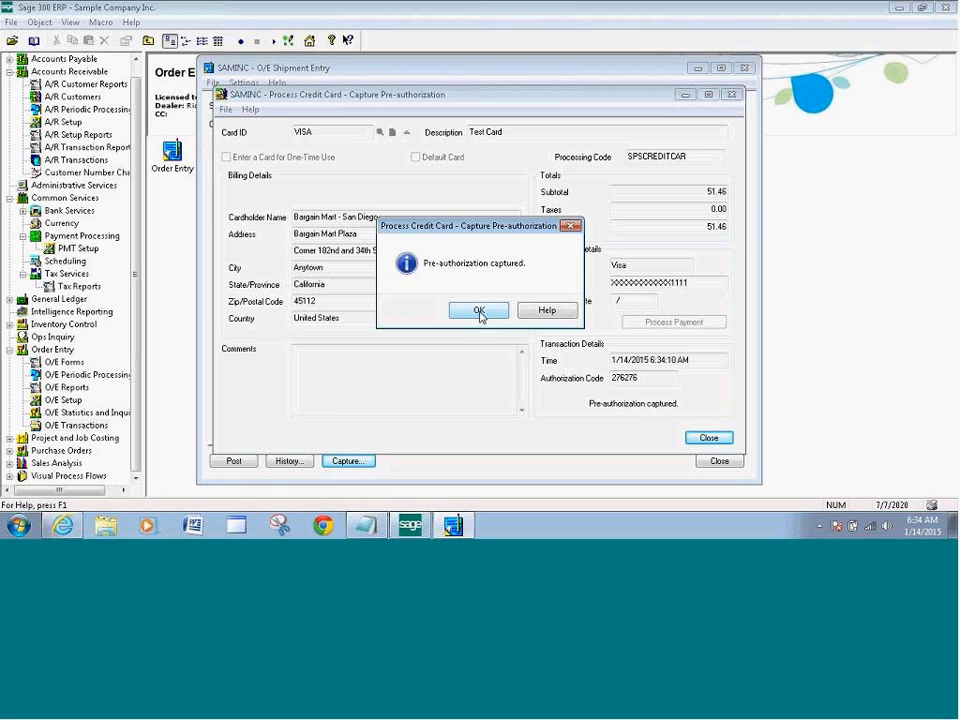
click(479, 312)
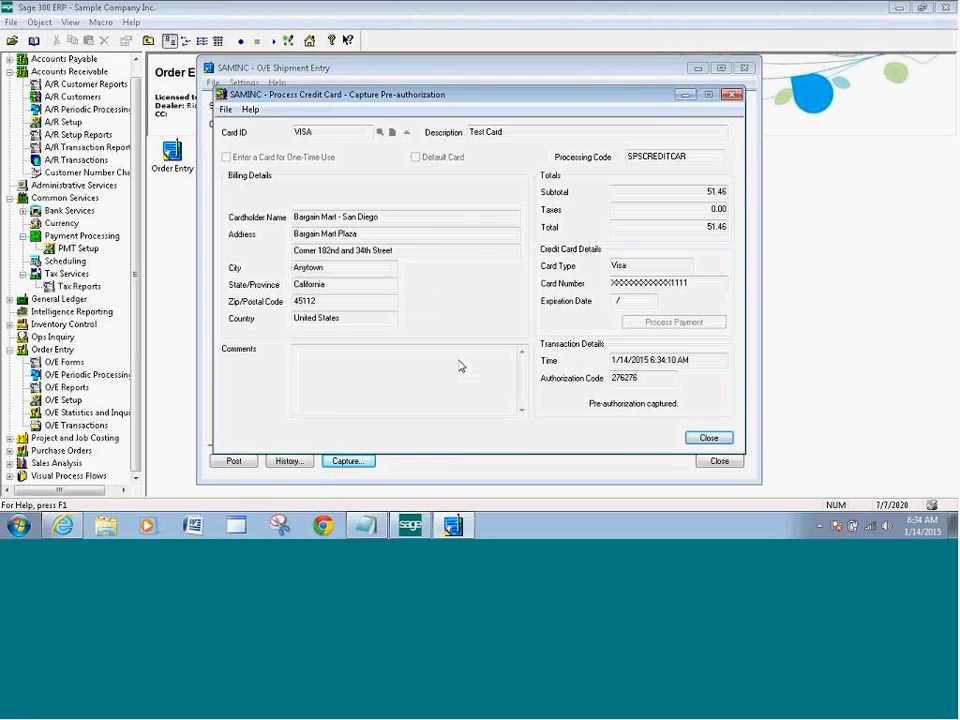
click(708, 440)
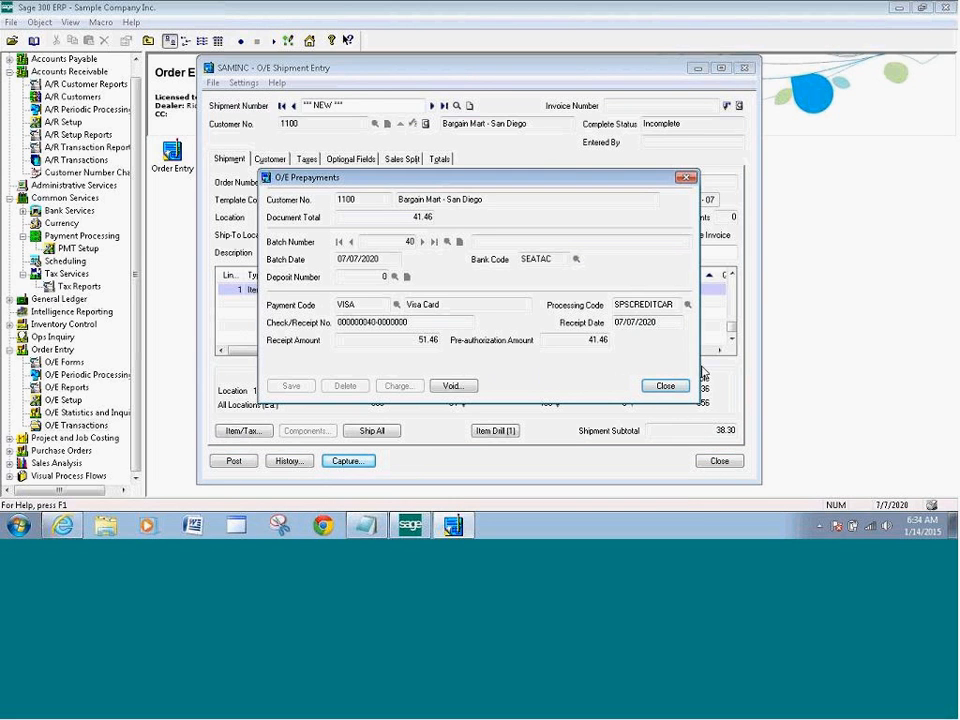
Post the shipment and its invoice without printing, then close Shipment Entry
click(663, 387)
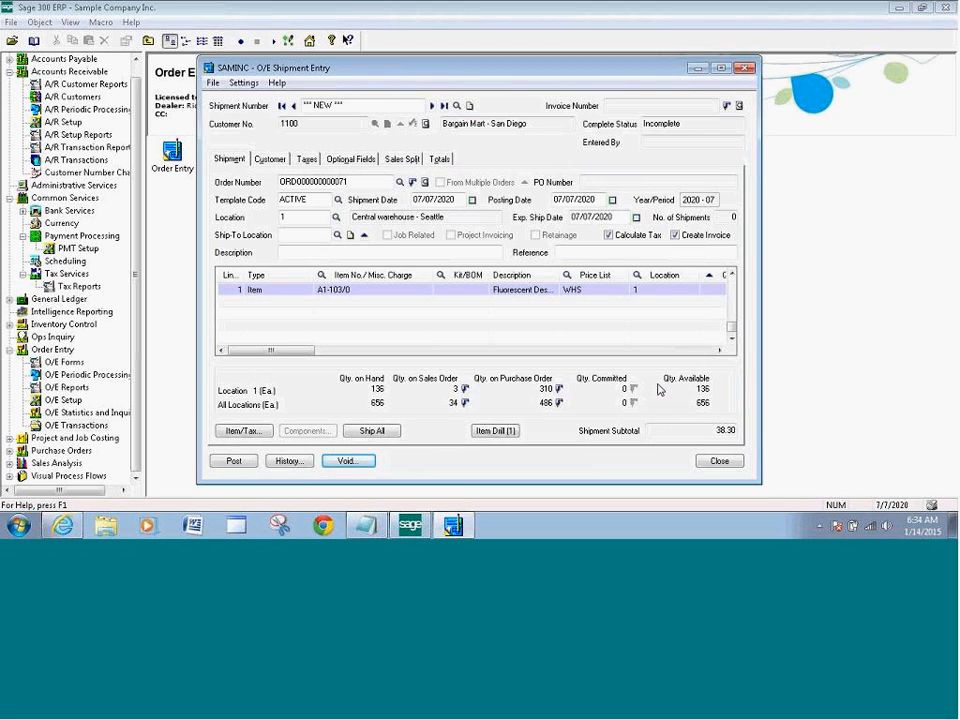
click(238, 462)
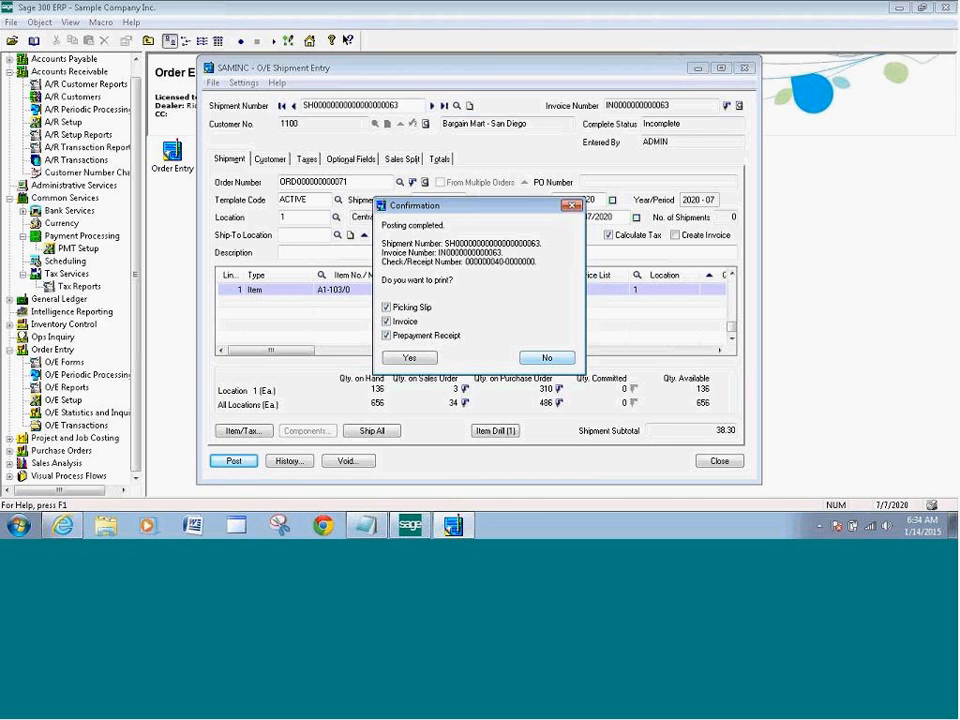
click(546, 358)
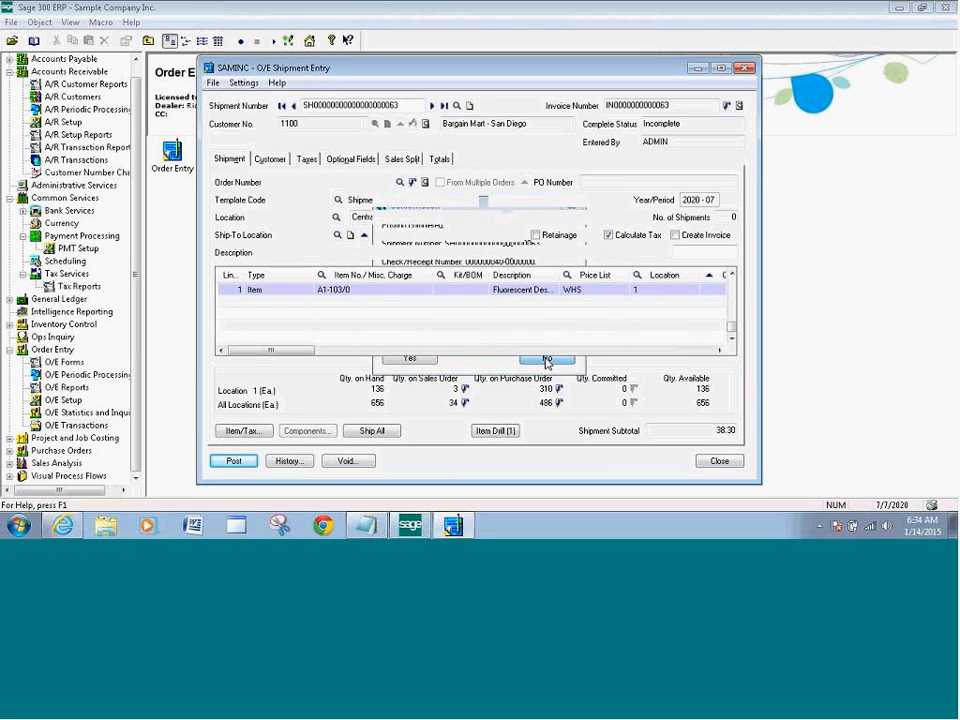
click(719, 462)
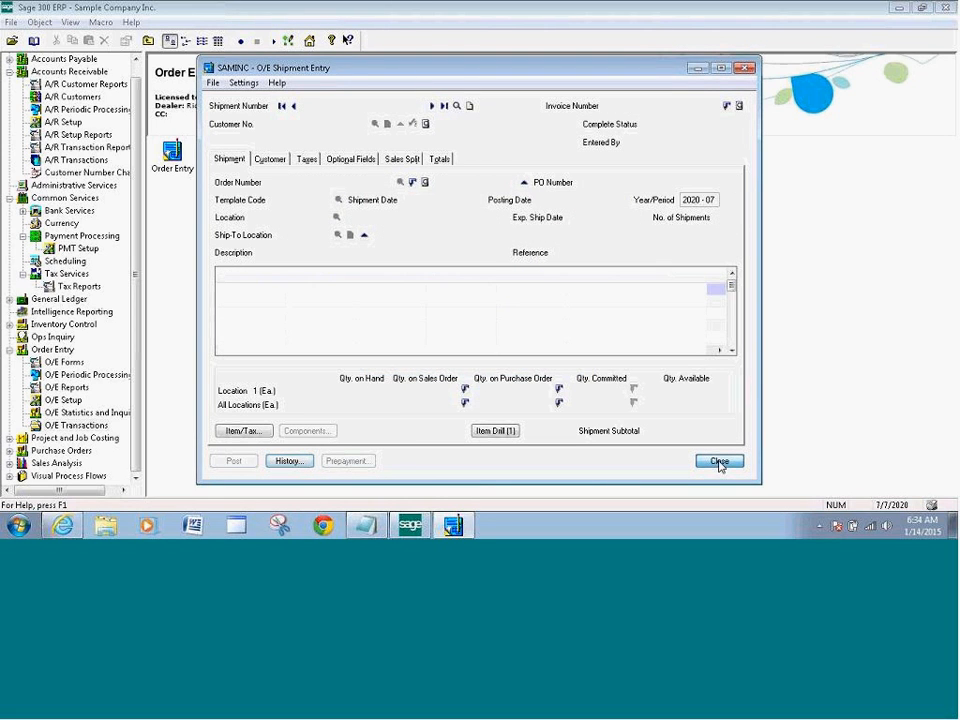